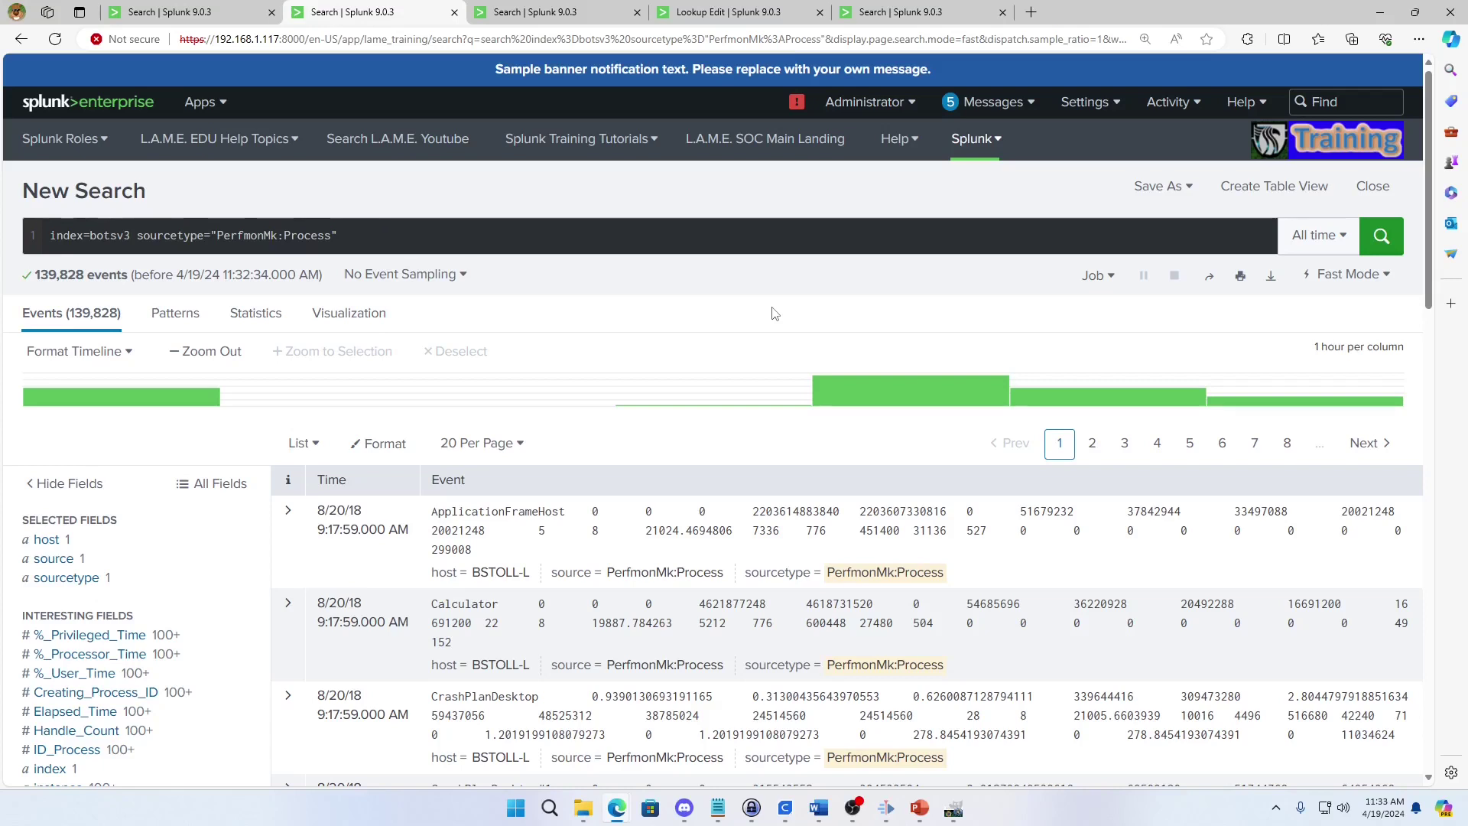
triple_click(97, 237)
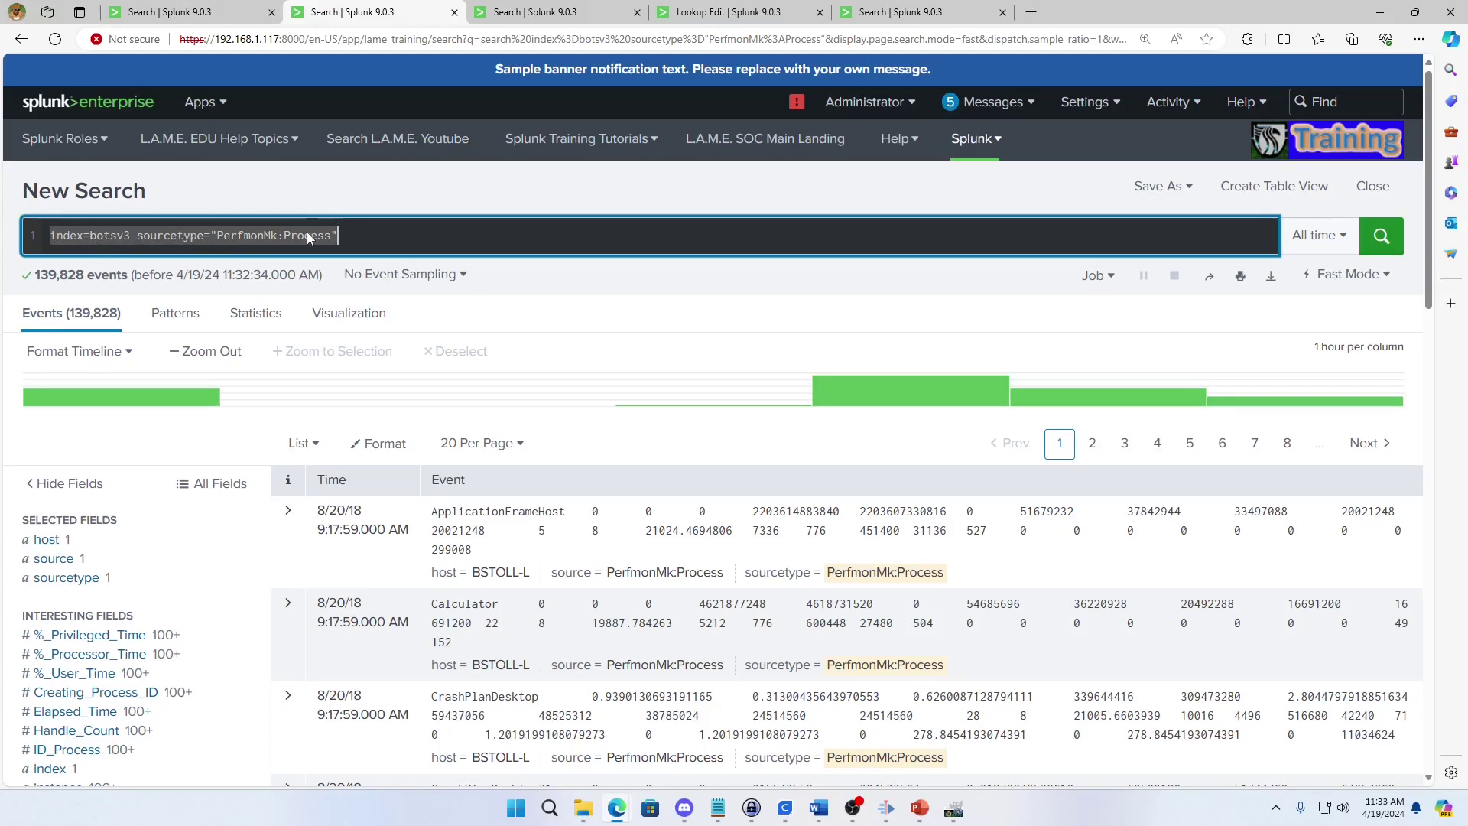
click(408, 235)
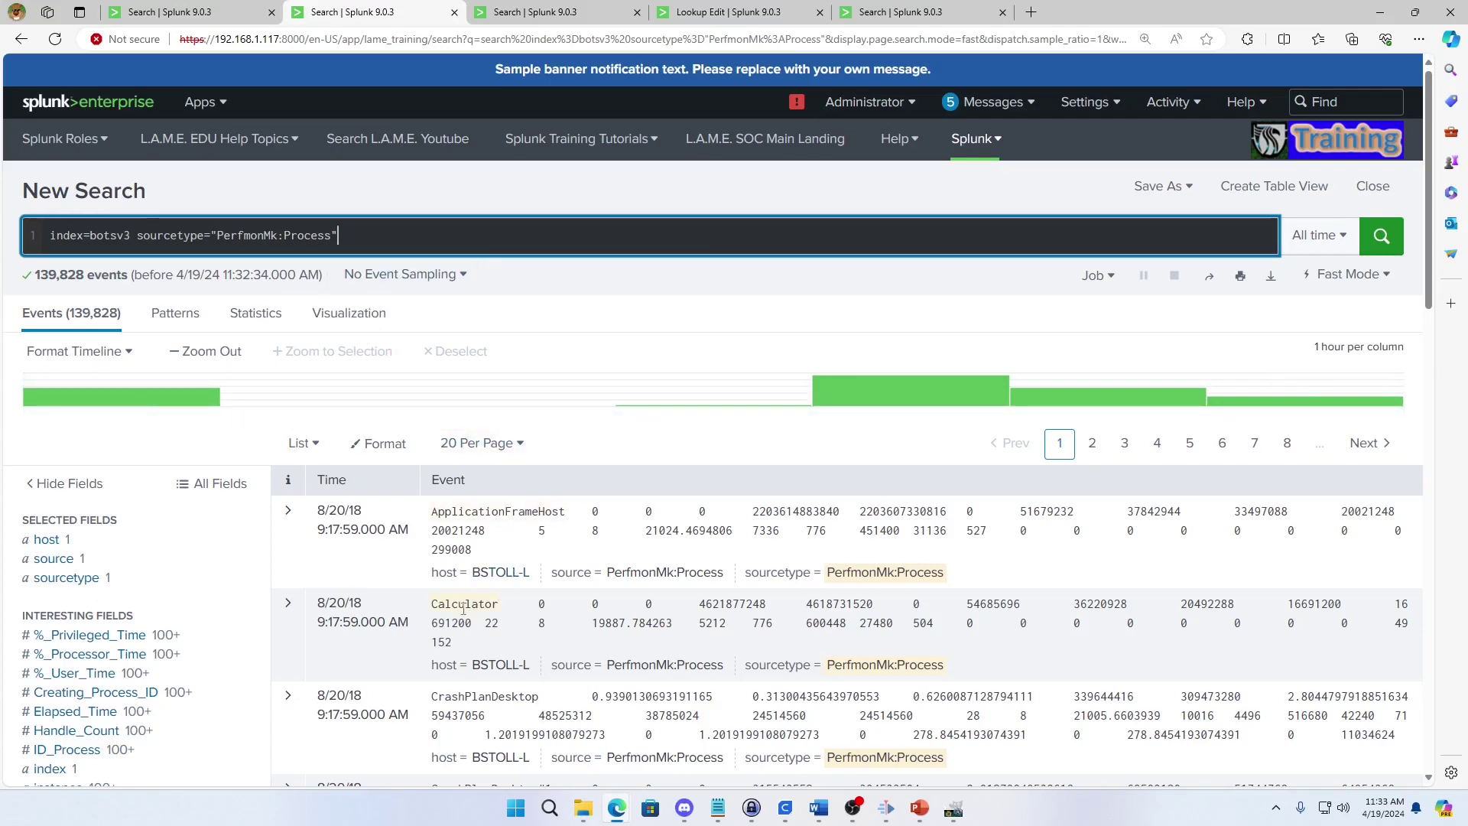
scroll(460, 623, down, 1)
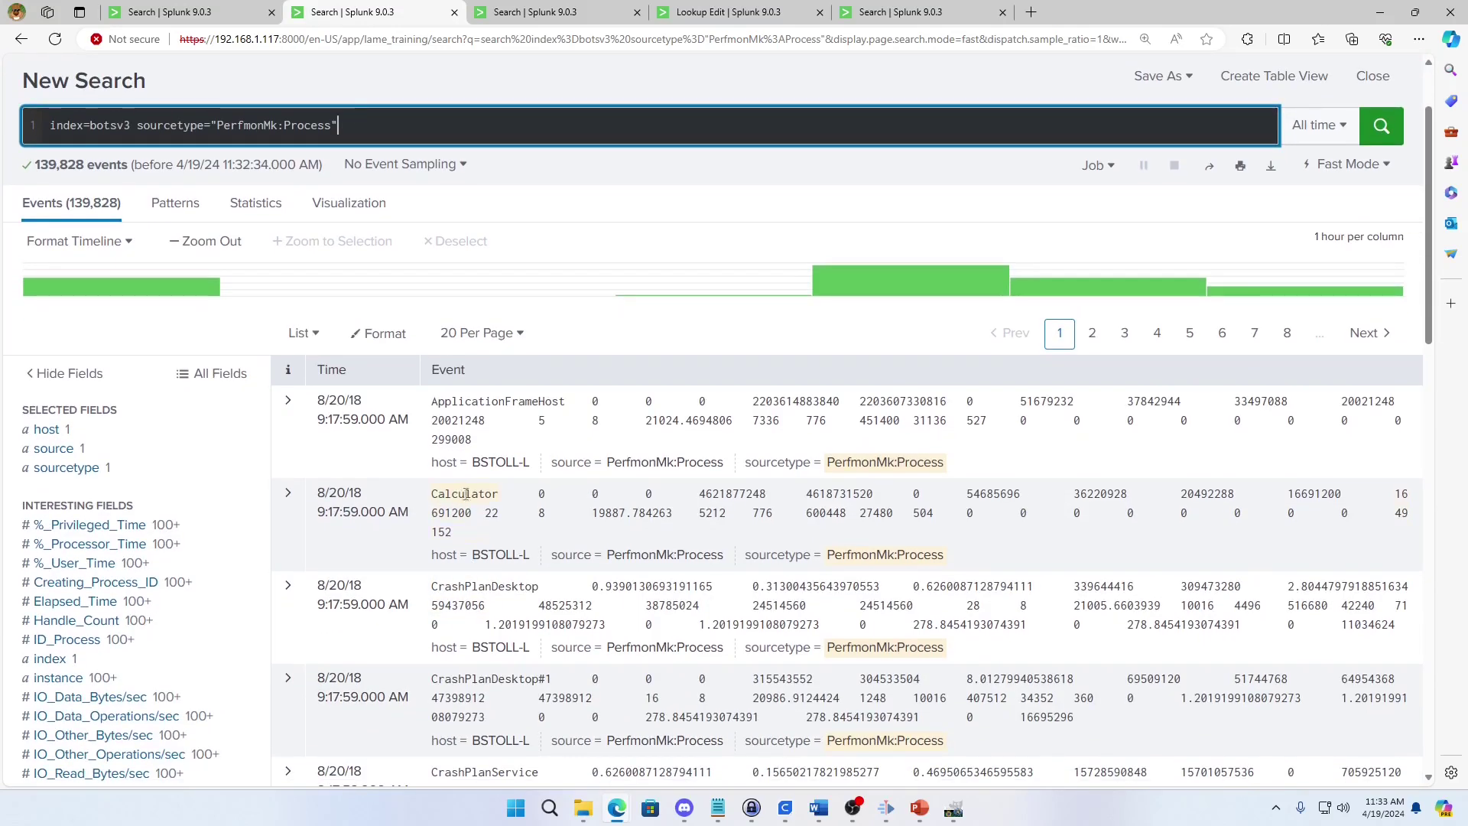
scroll(480, 673, down, 2)
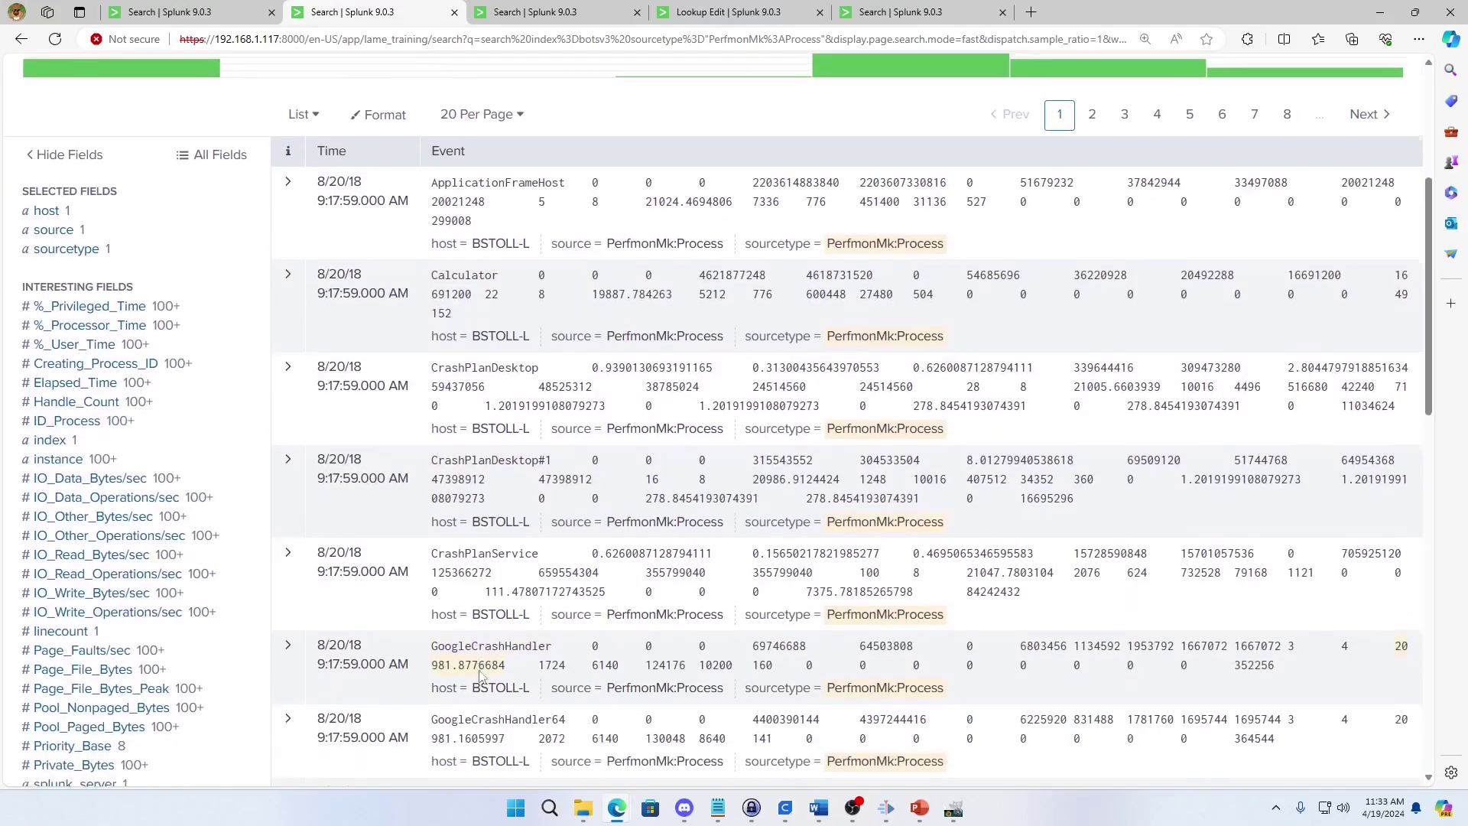
scroll(479, 676, down, 2)
scroll(486, 612, up, 5)
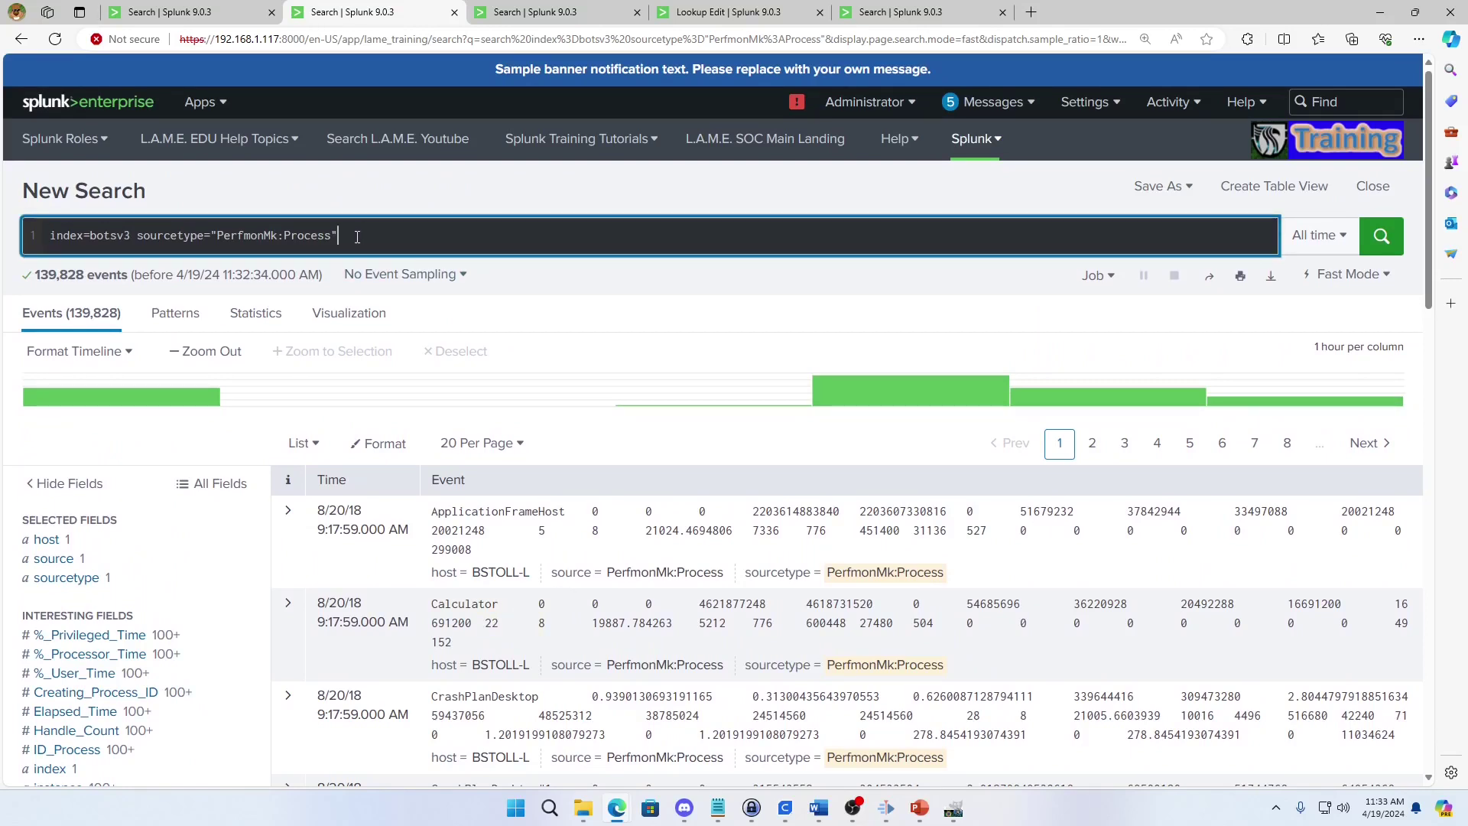
Append '| stats count by instance' to the query, run it, then view the disallowList.csv lookup tab
key(shift+Return)
text(|  stats count)
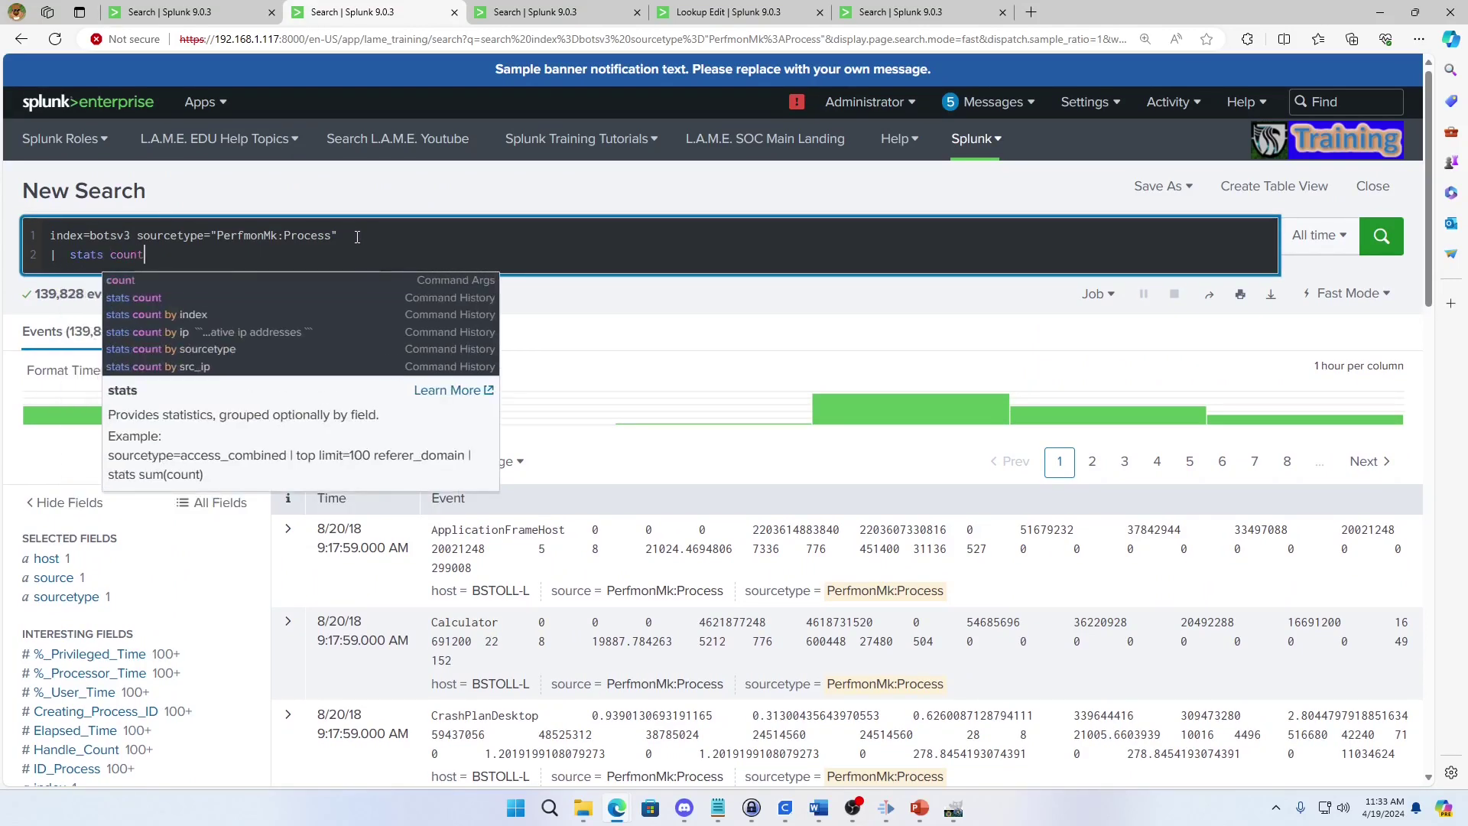
text( by instance)
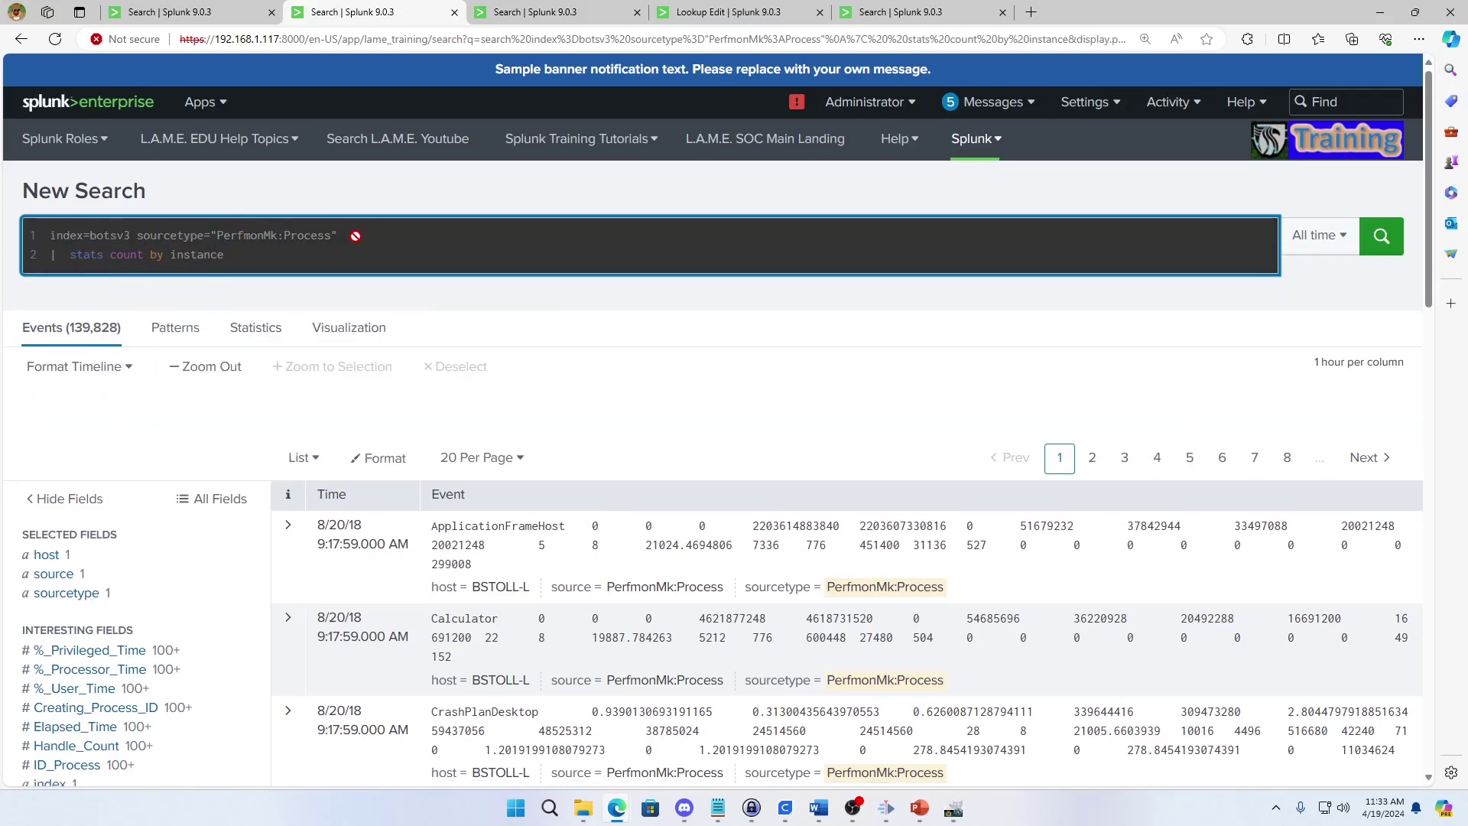
key(Return)
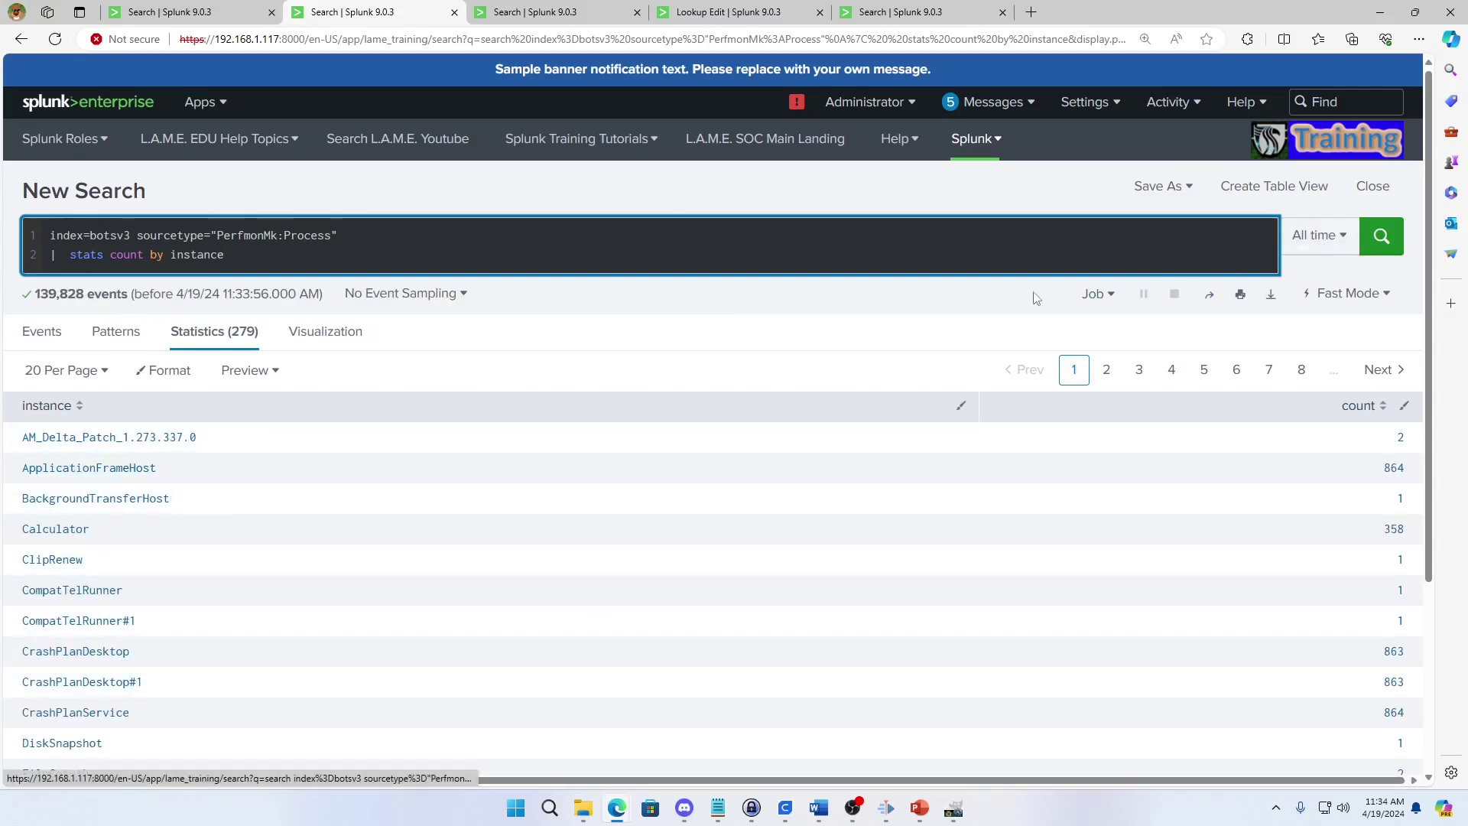
click(558, 18)
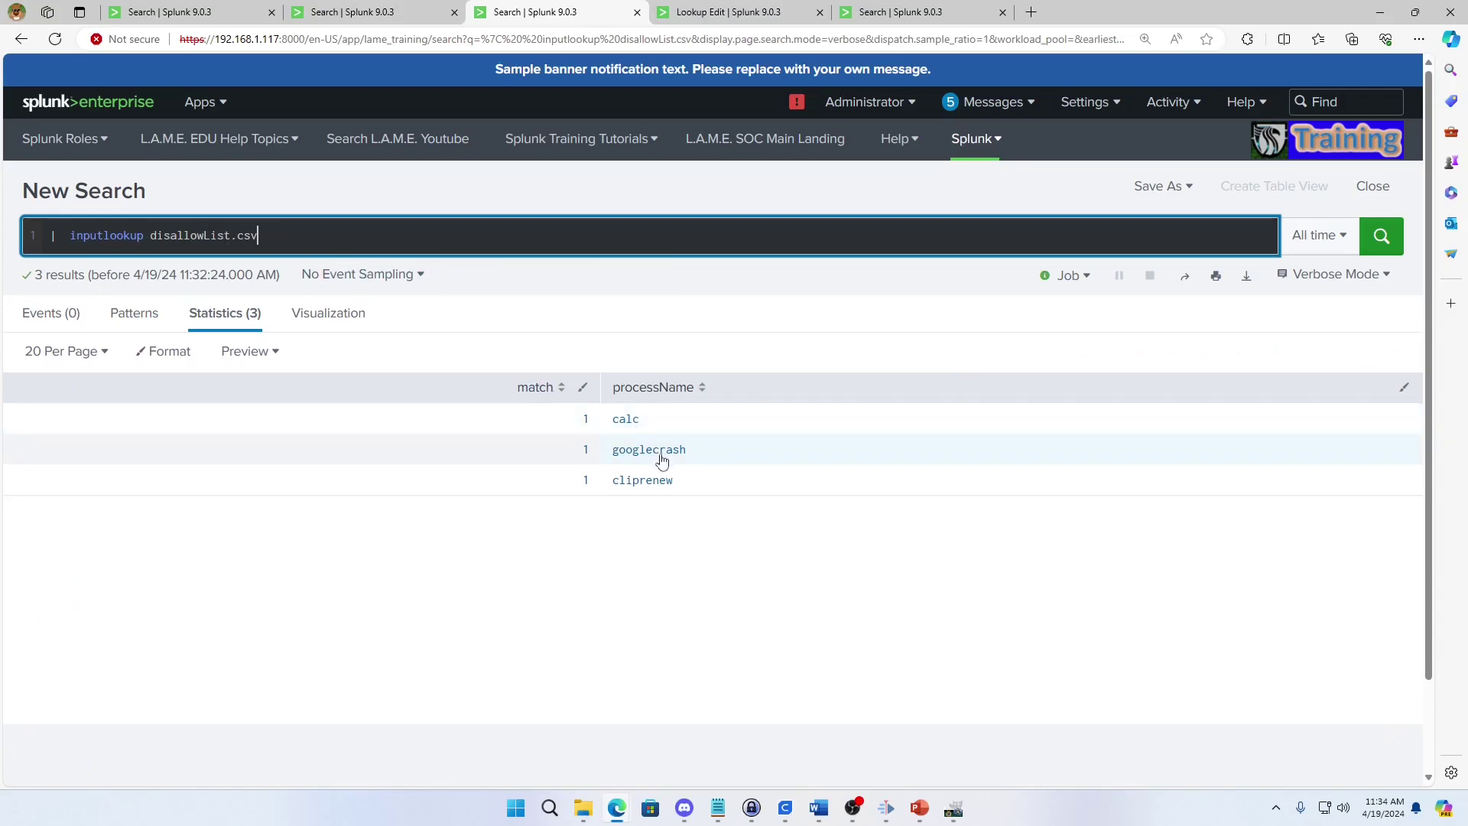
Page through the per-instance counts (pages 3, 2, 1), compare them with the disallow list, and return
click(380, 19)
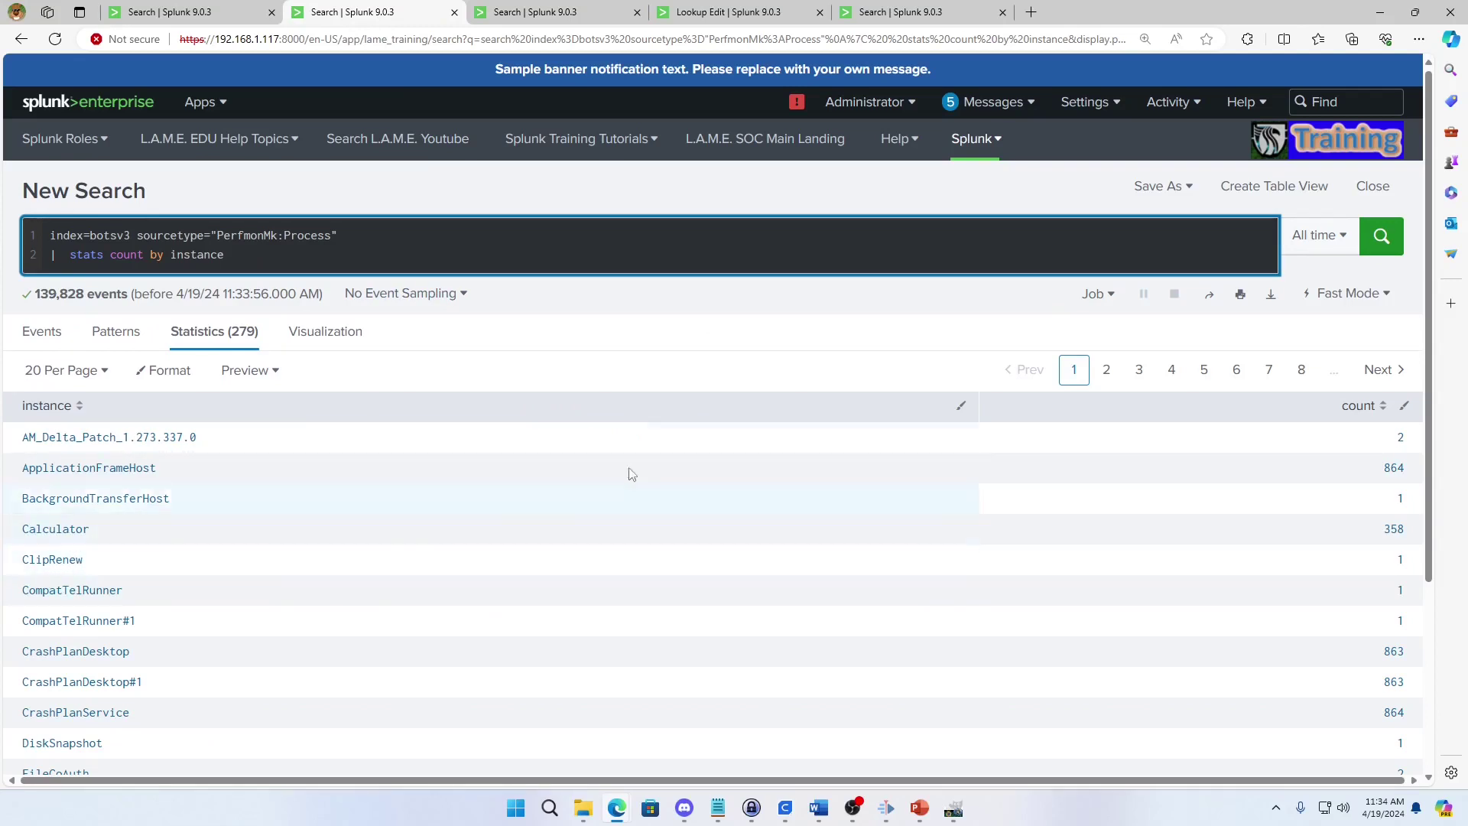
click(1147, 371)
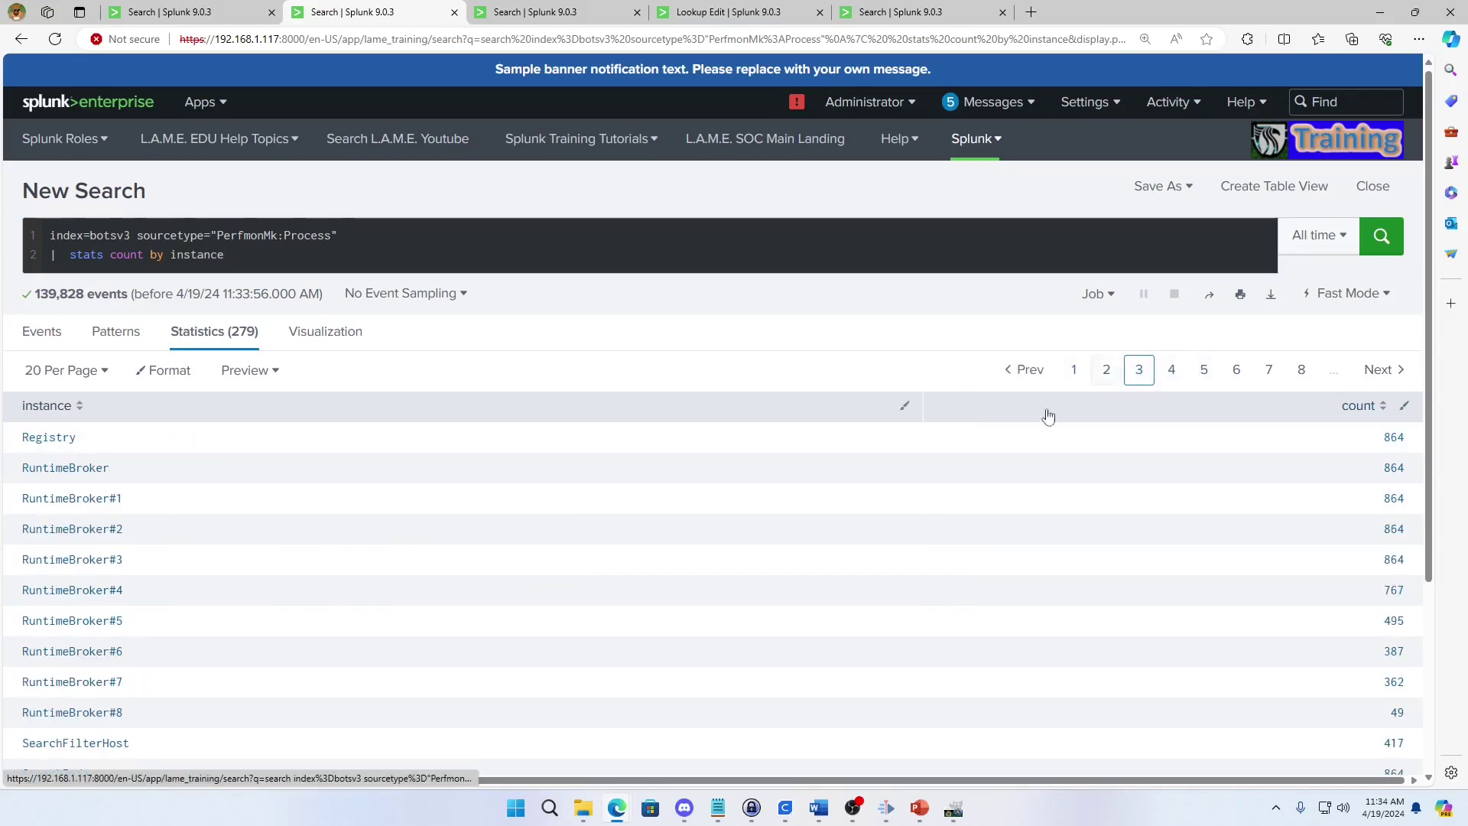
click(1104, 368)
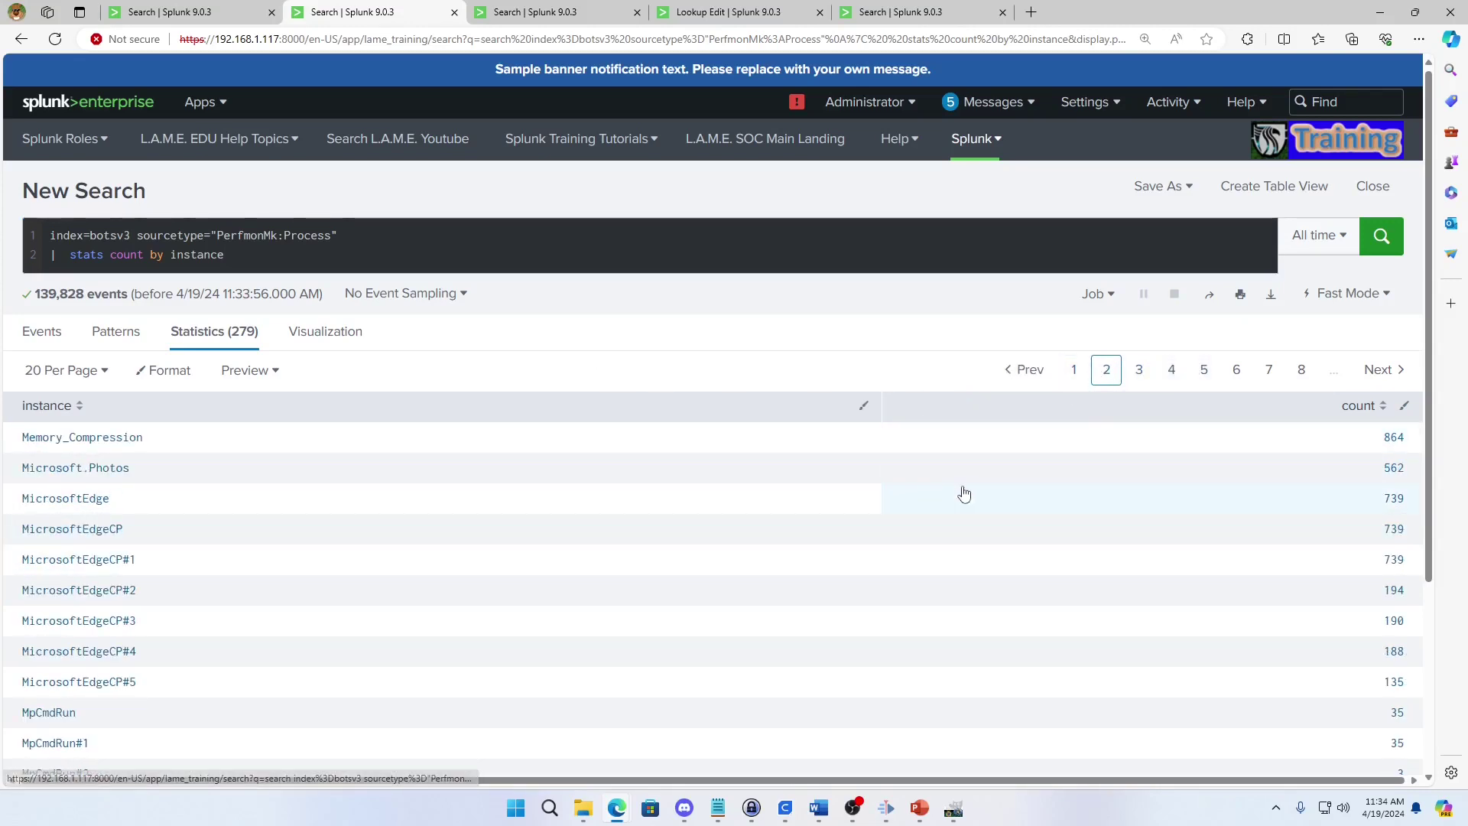
click(1075, 371)
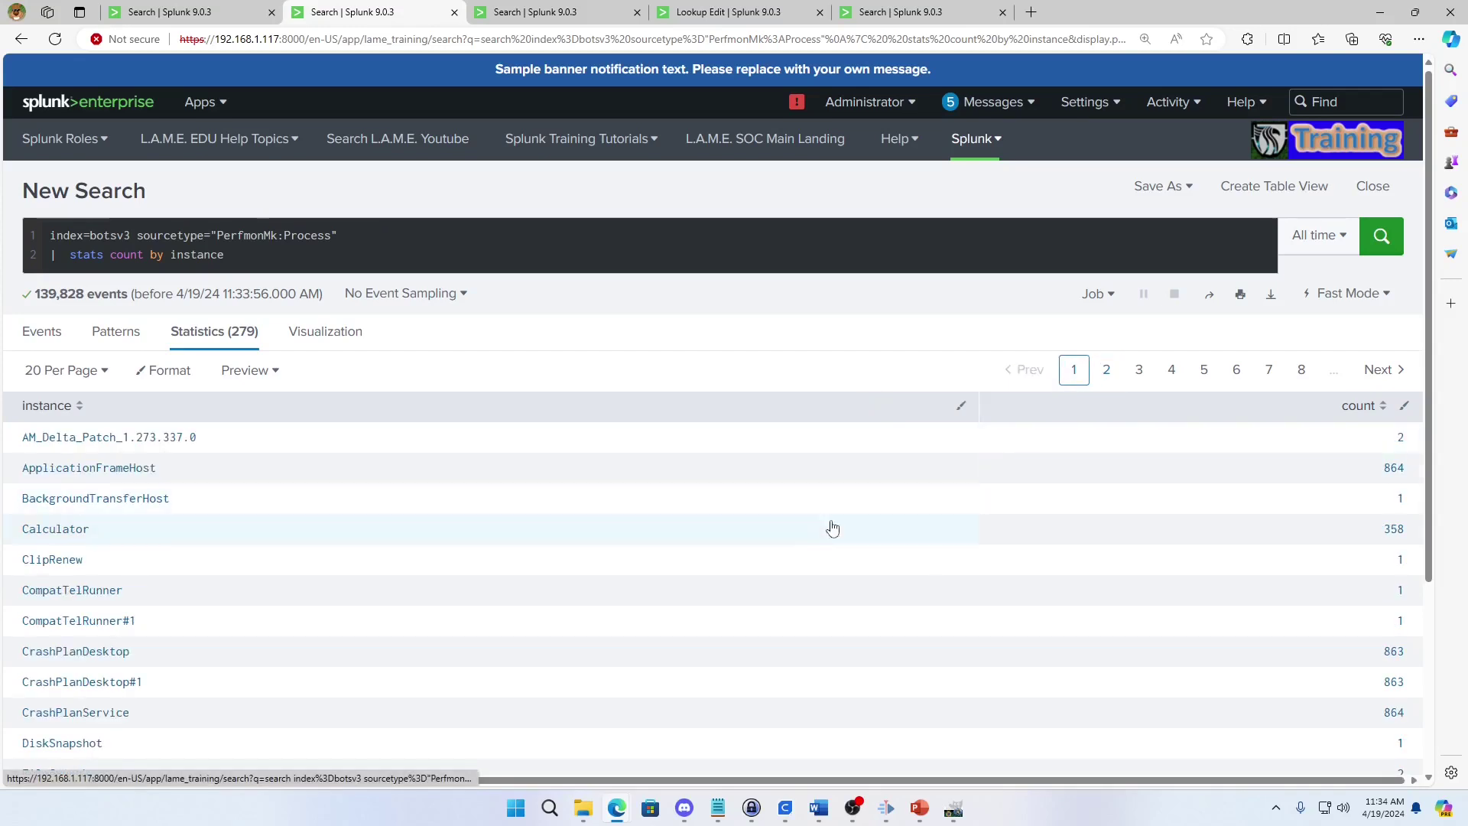
scroll(851, 518, down, 3)
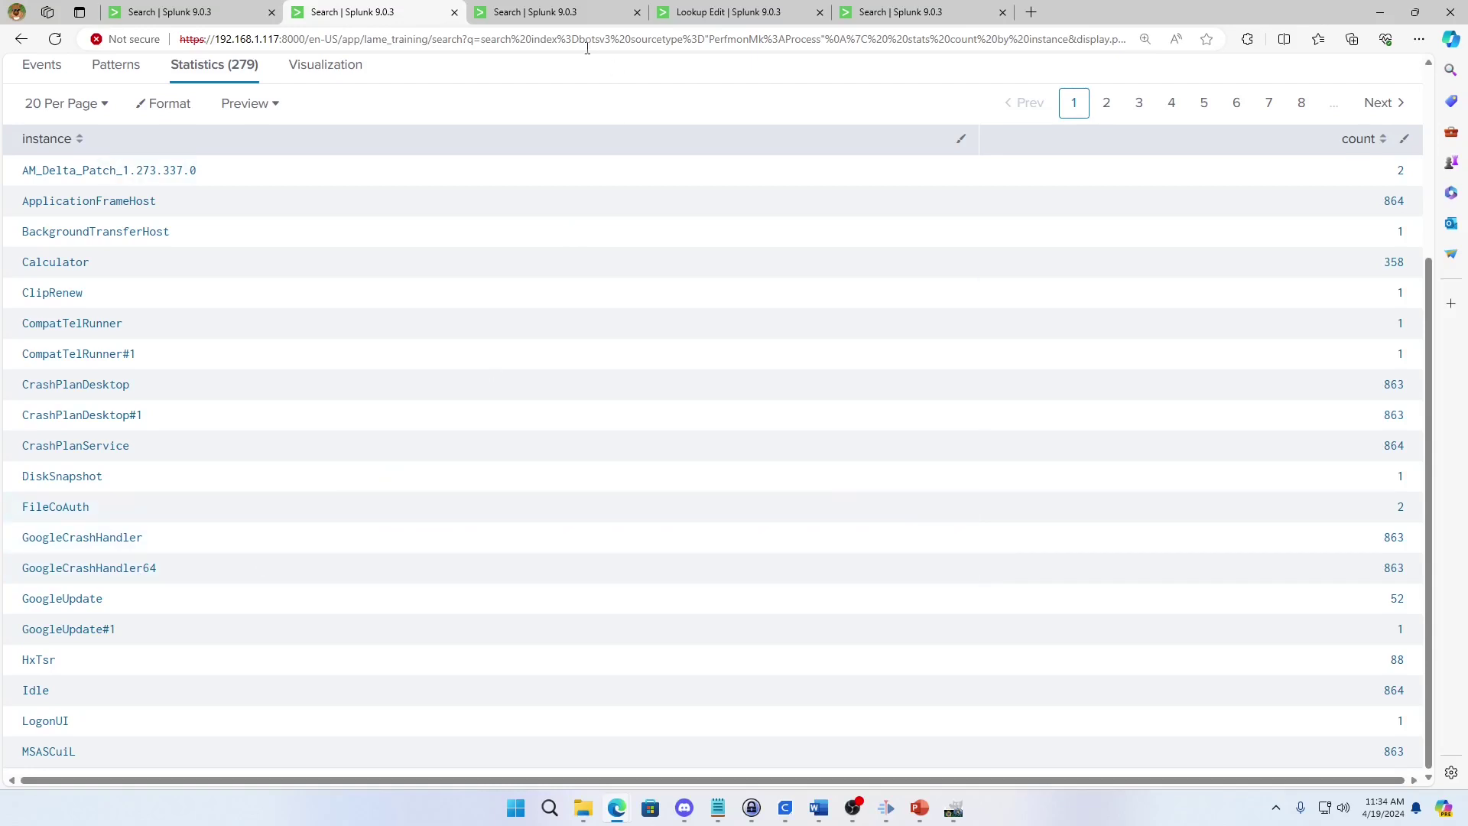
click(550, 25)
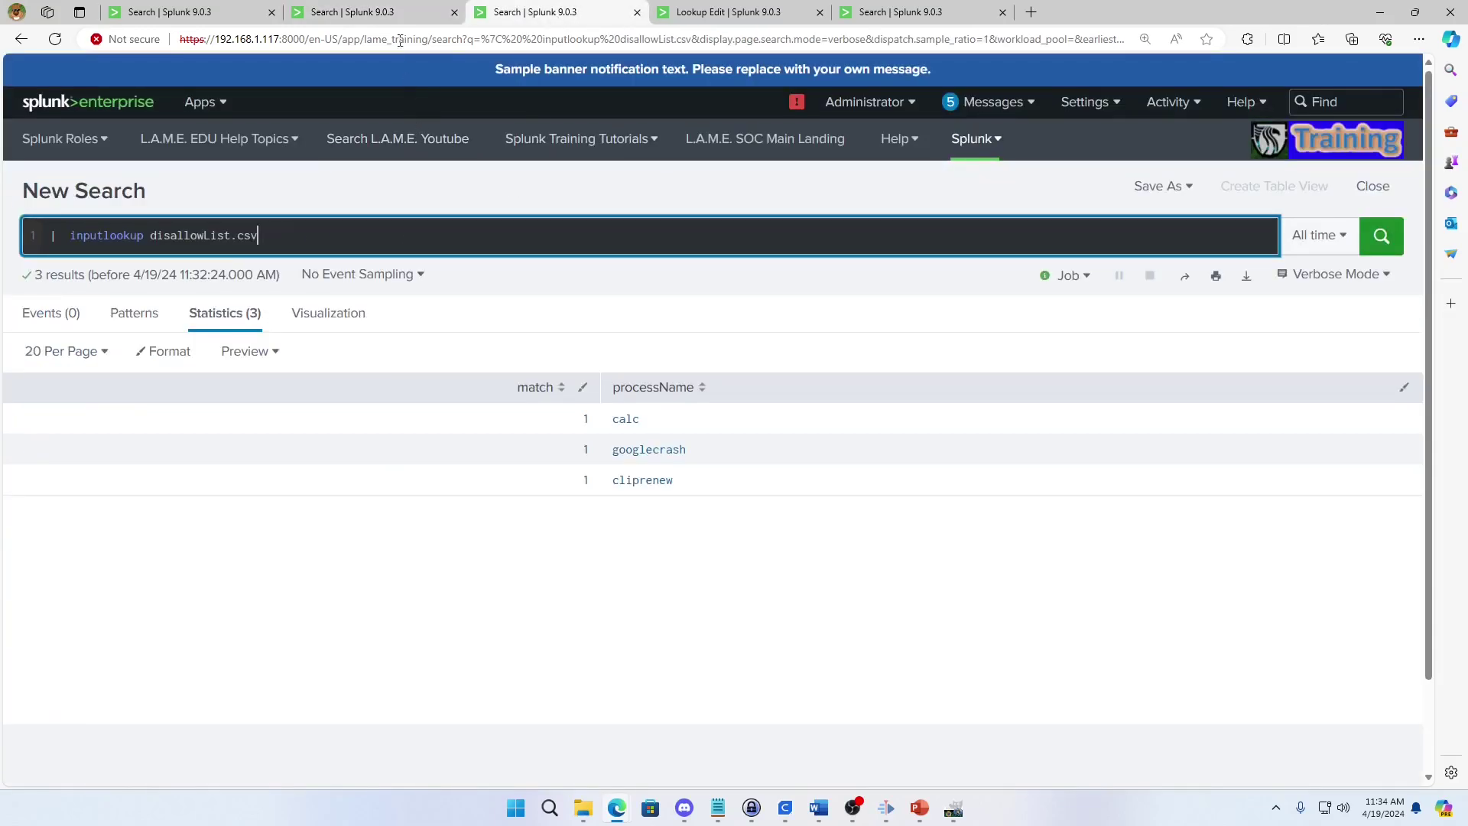
click(395, 17)
scroll(387, 262, up, 3)
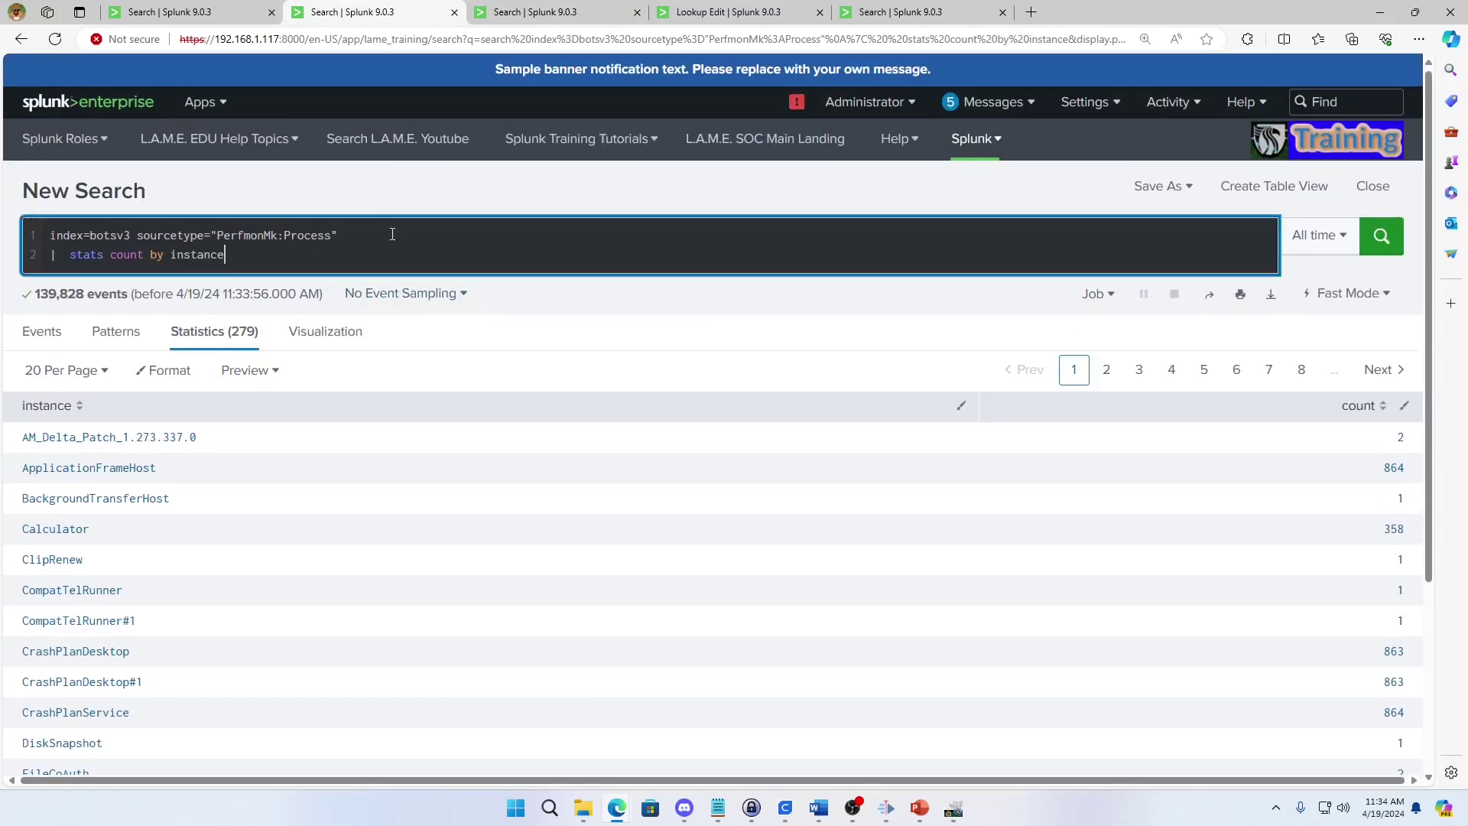
Start a new lookup line using the disallowList.csv name copied from the lookup tab, followed by 'instance as'
key(shift+Return)
text(|  inputlookup)
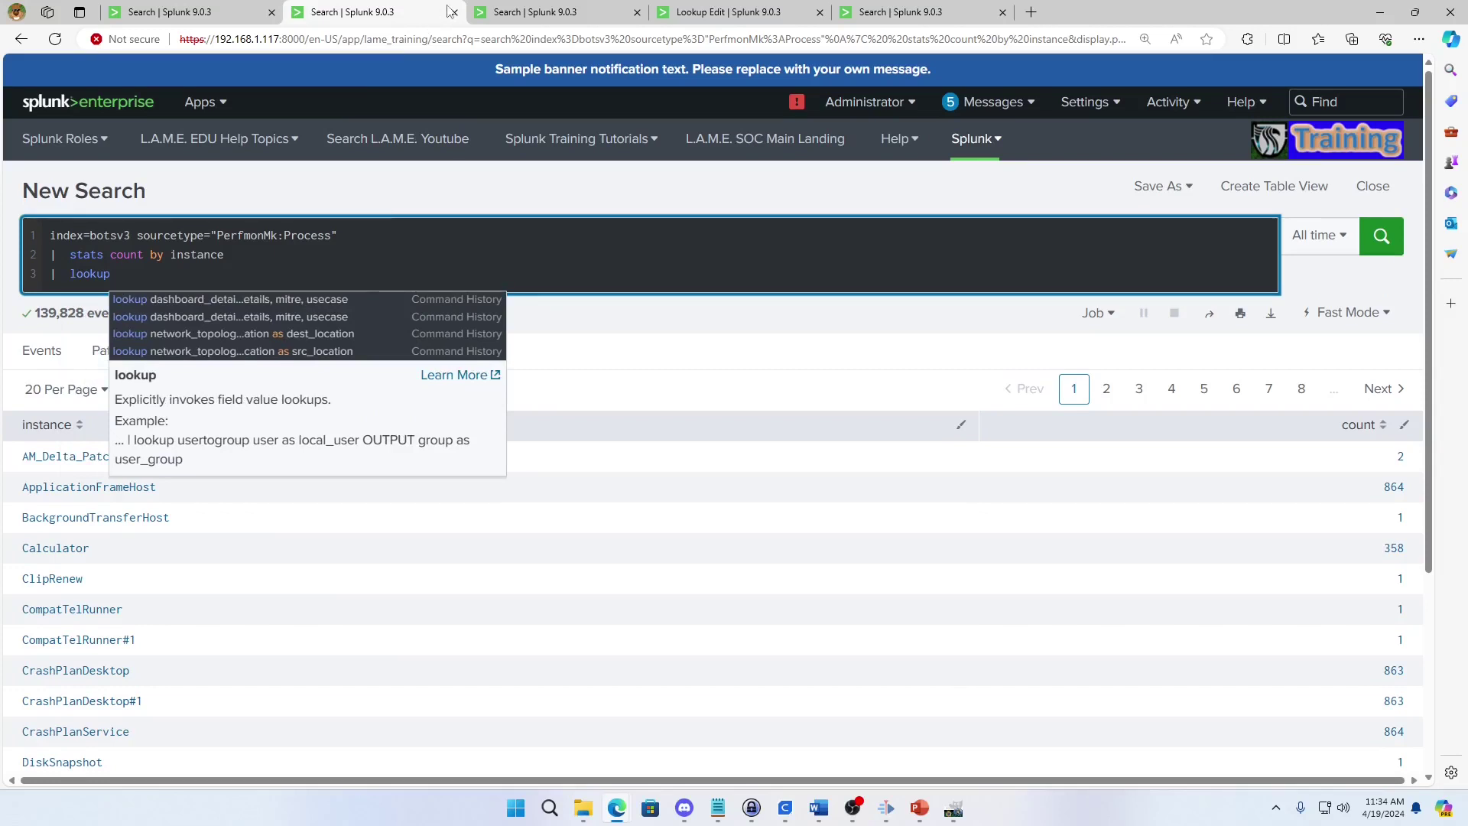
click(535, 12)
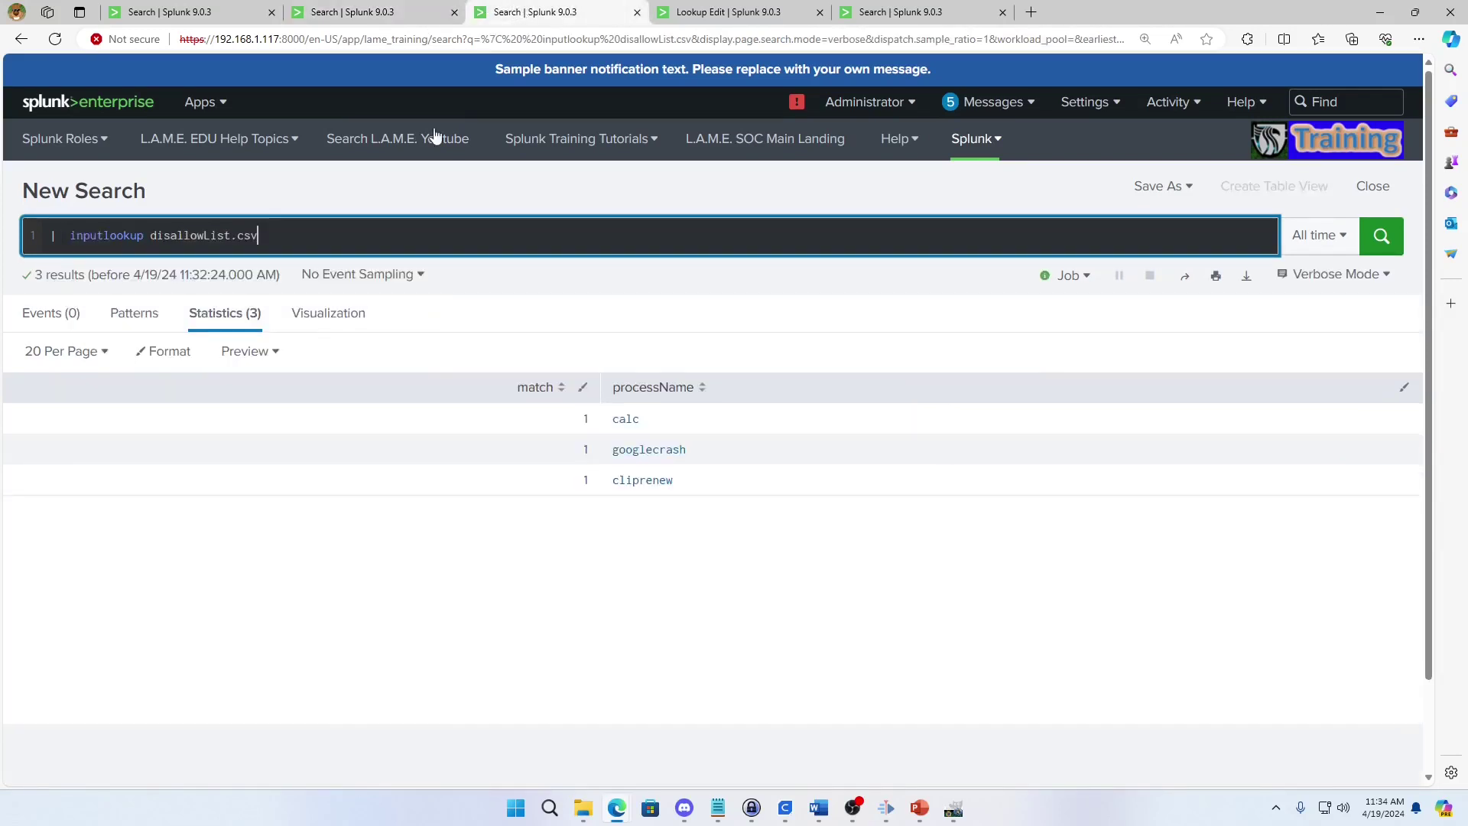
double_click(188, 233)
key(ctrl+c)
click(352, 12)
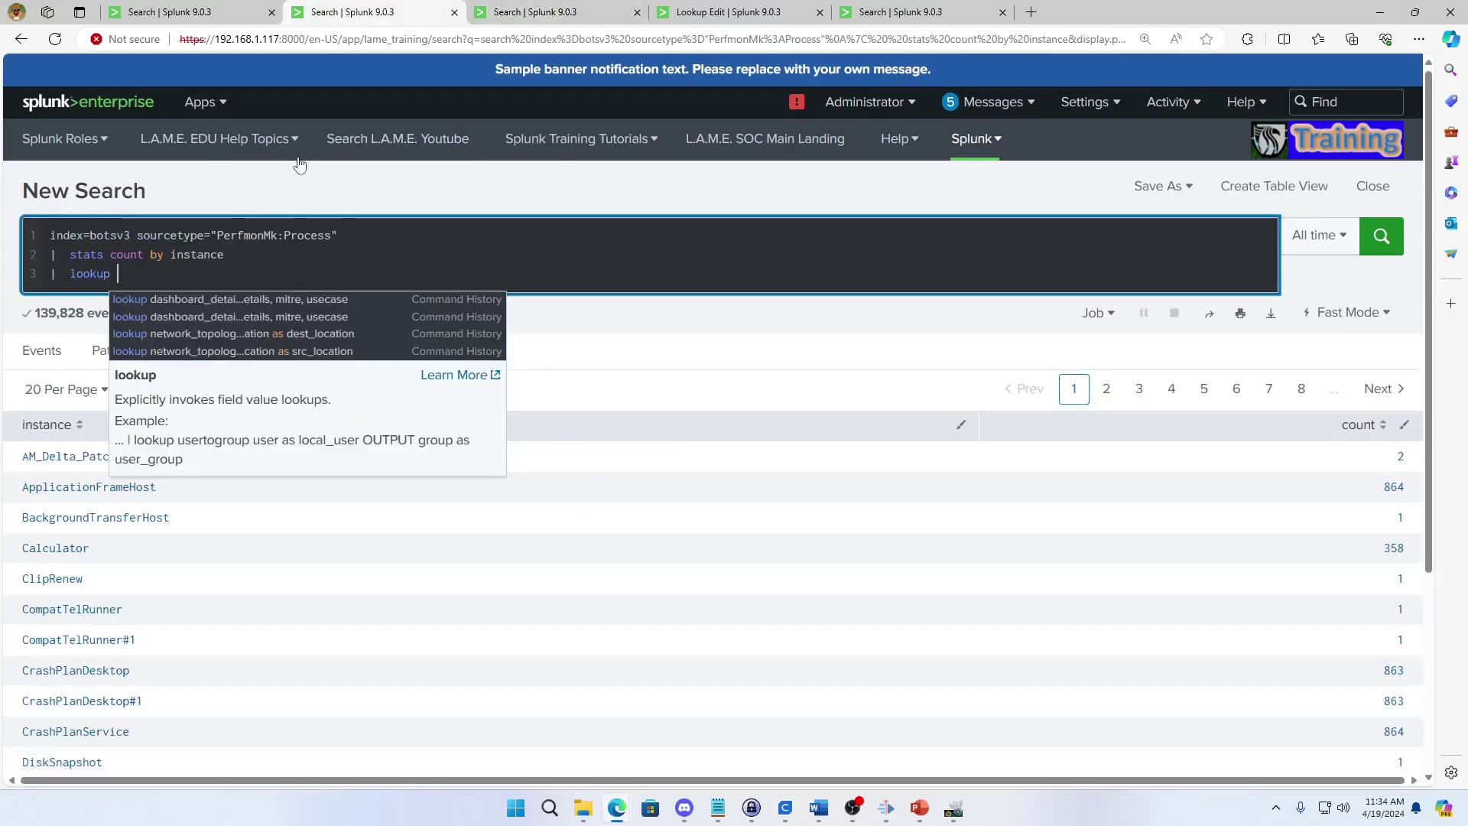
key(ctrl+v)
text(.csv )
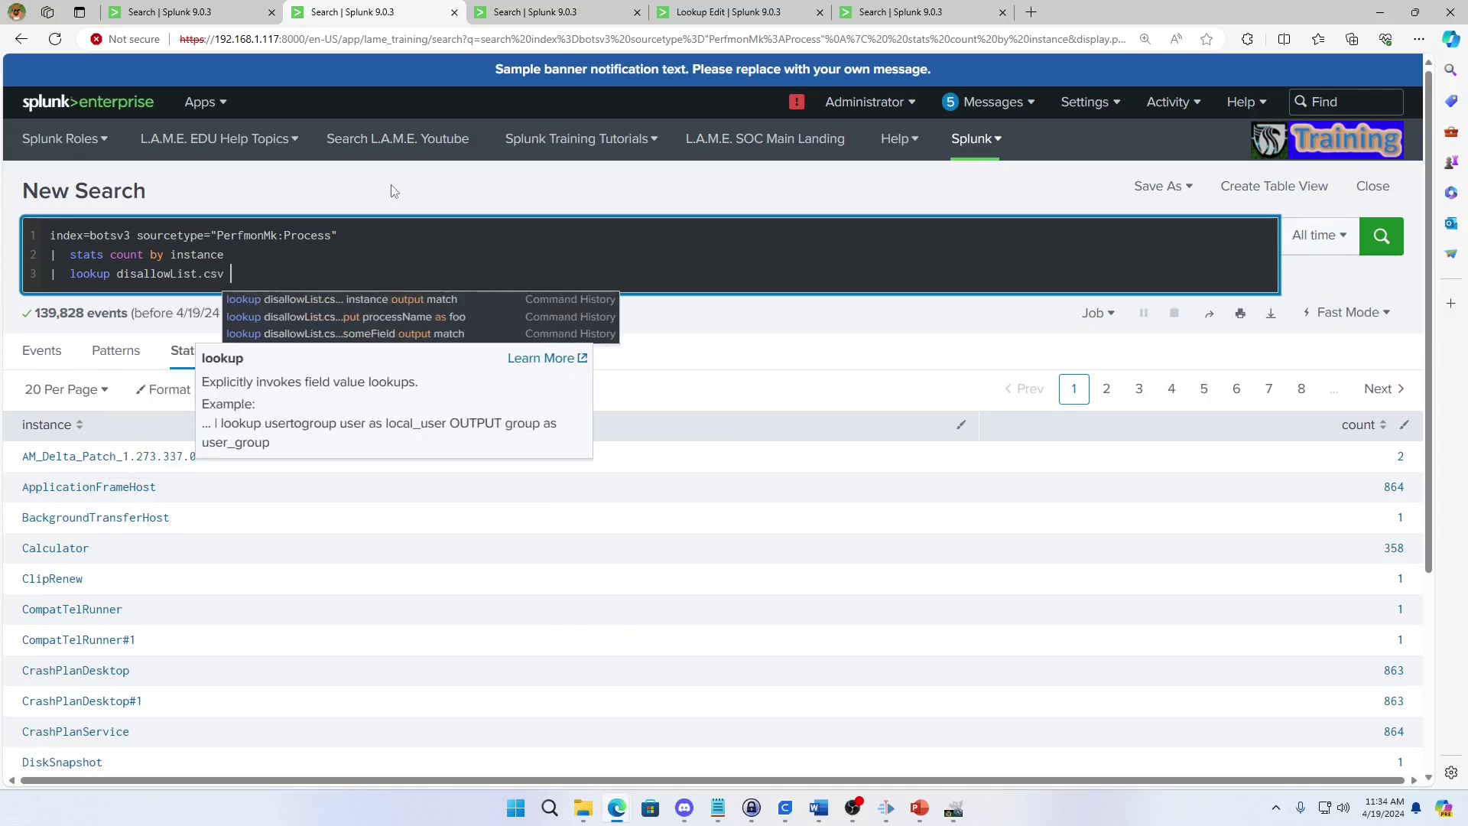
text(instance as)
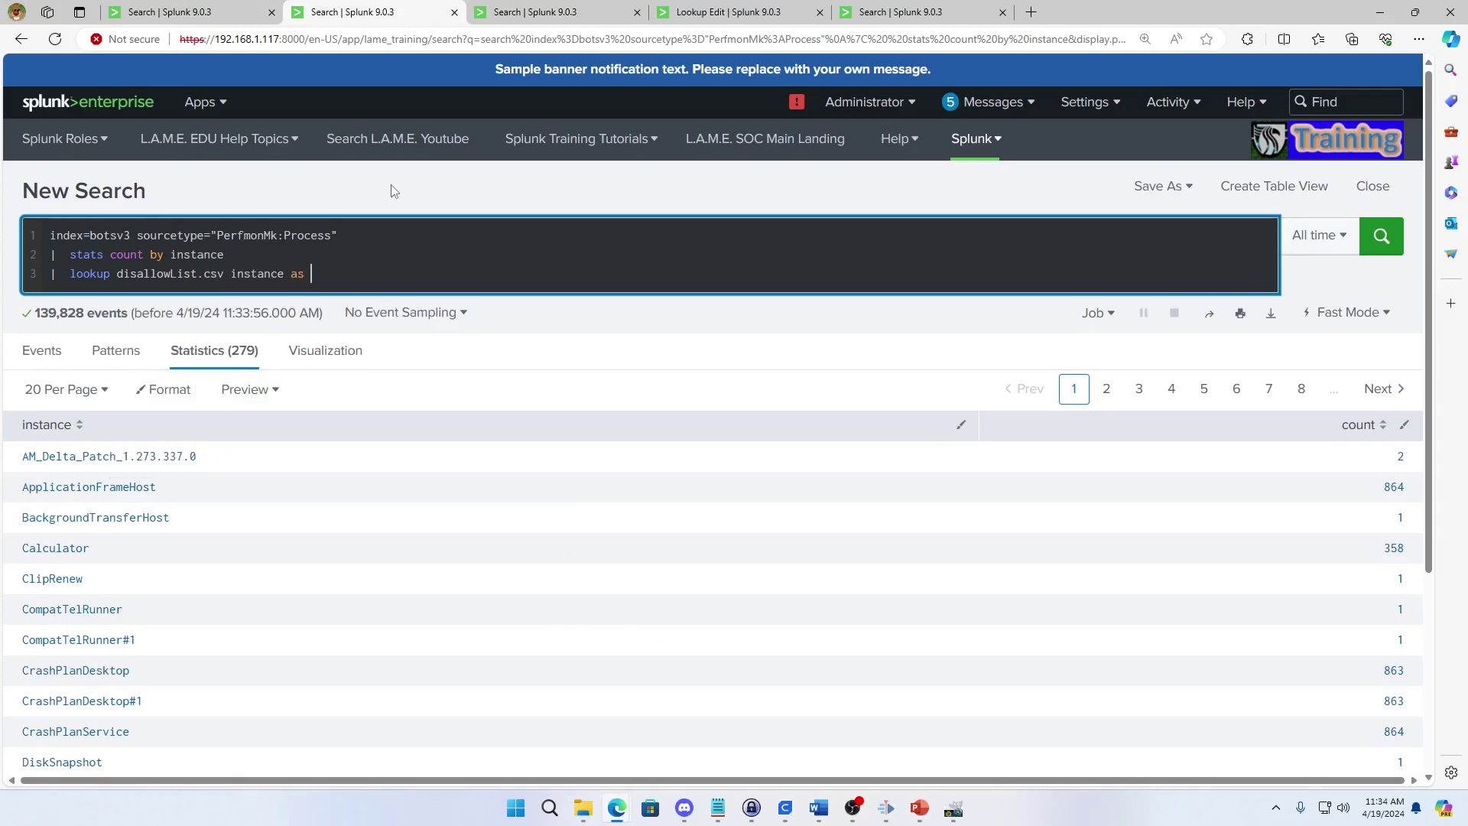
Finish the line as 'instance as processName output match' and run it, which errors on instance
click(477, 16)
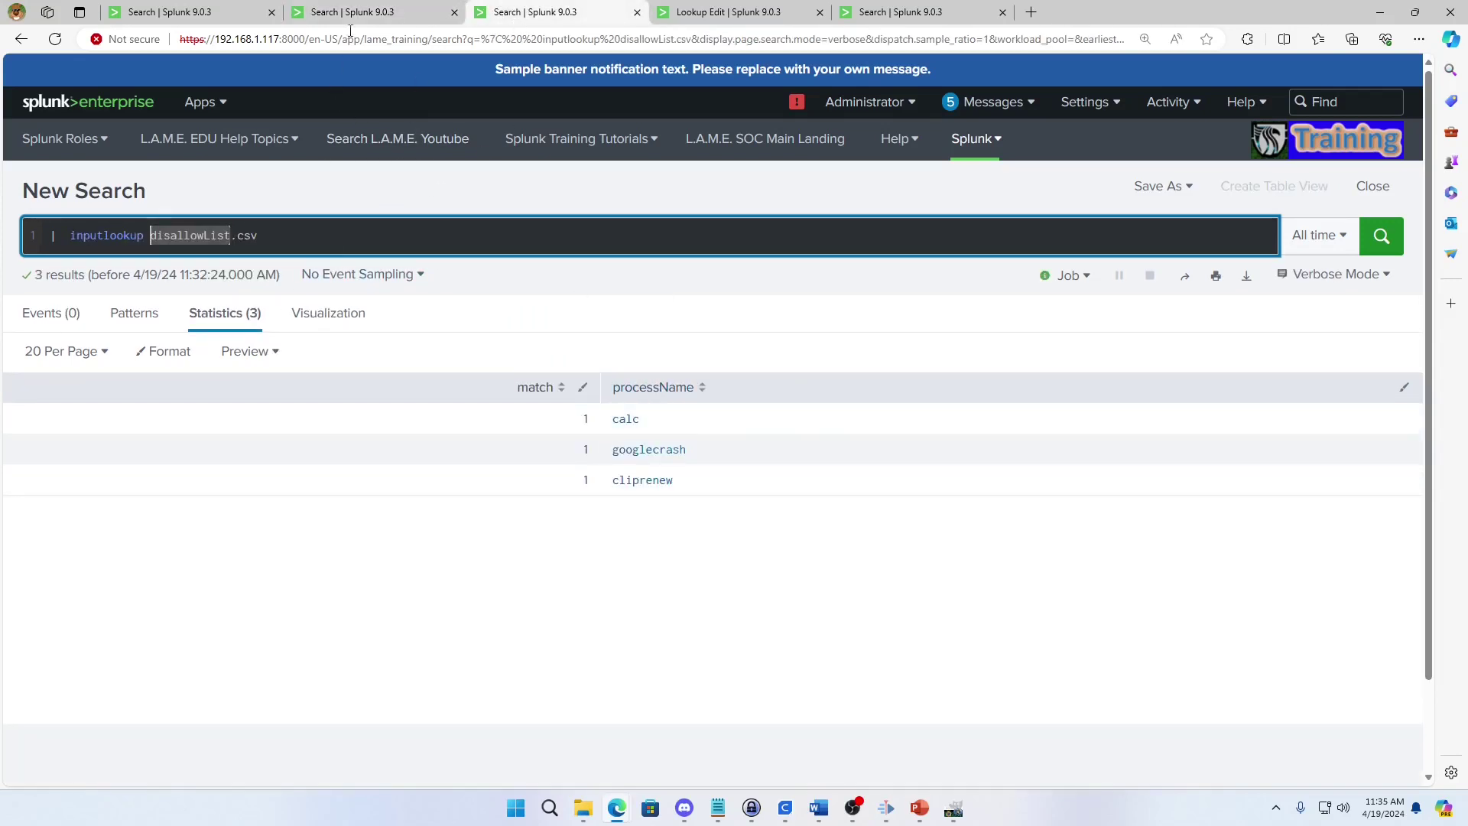
click(416, 13)
text(proce)
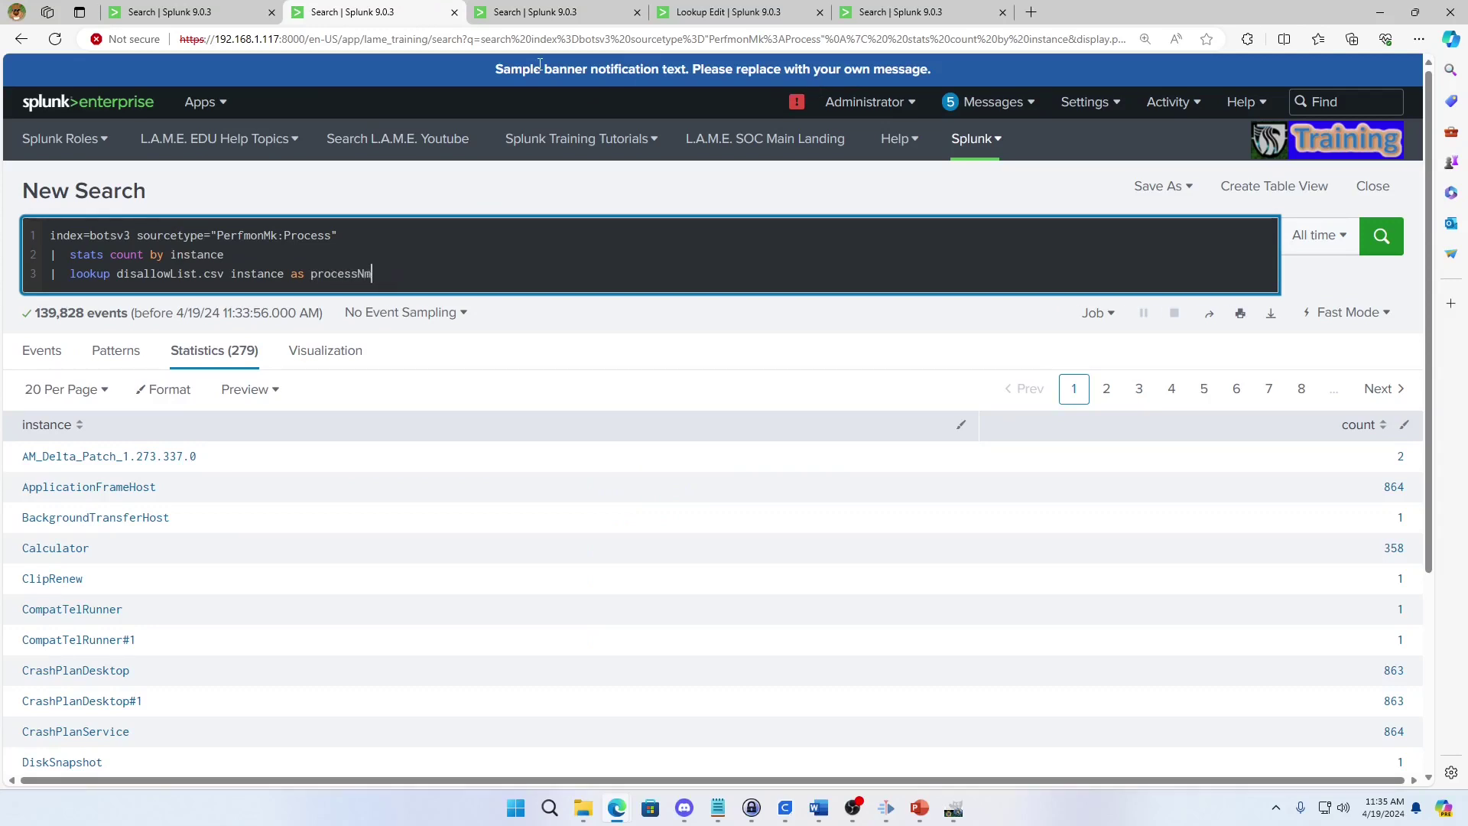
text(ssName outut)
key(BackSpace)
key(BackSpace)
key(shift+Return)
text([p)
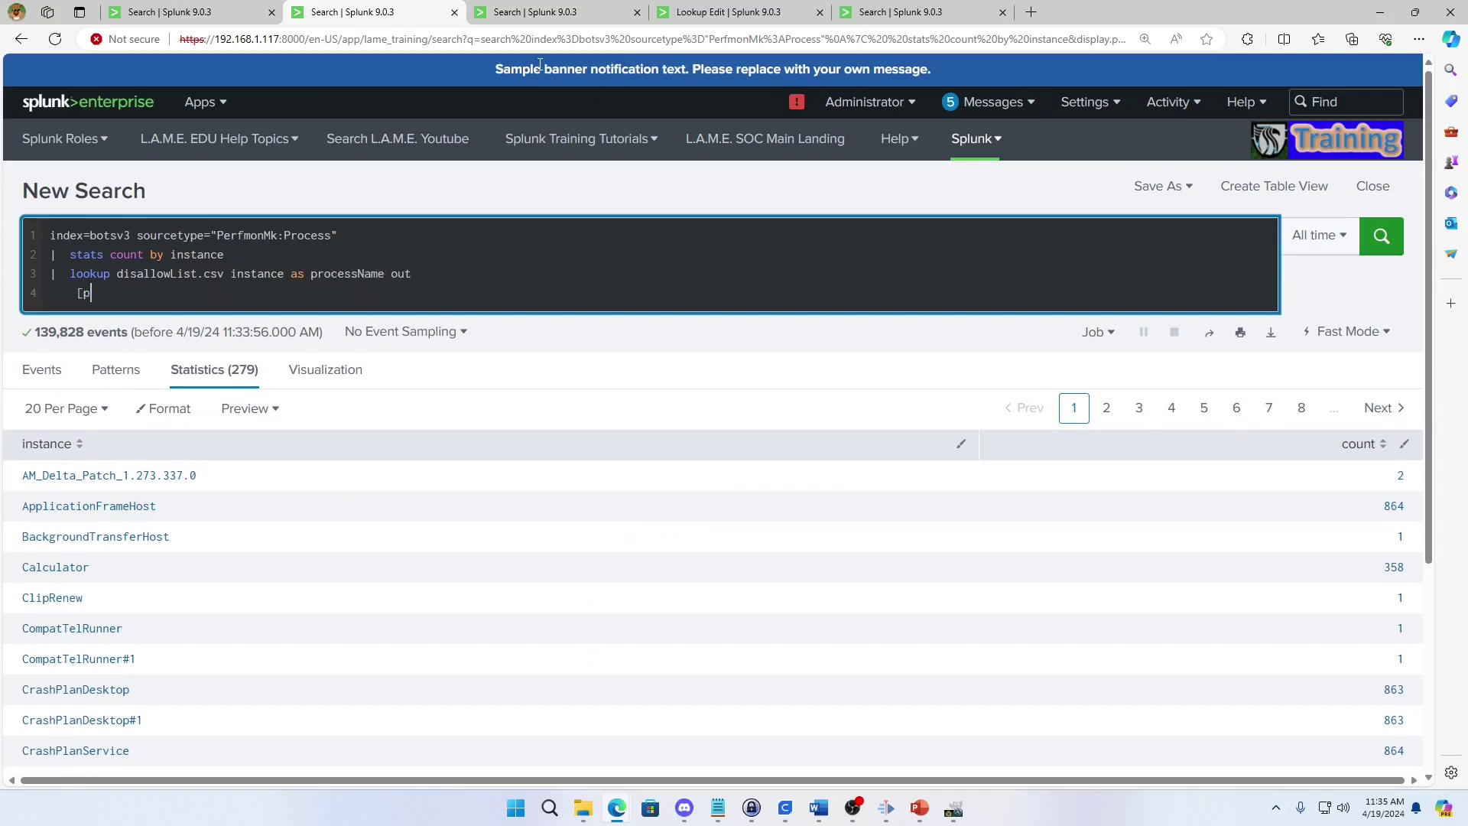
key(BackSpace)
key(BackSpace)
key(BackSpace)
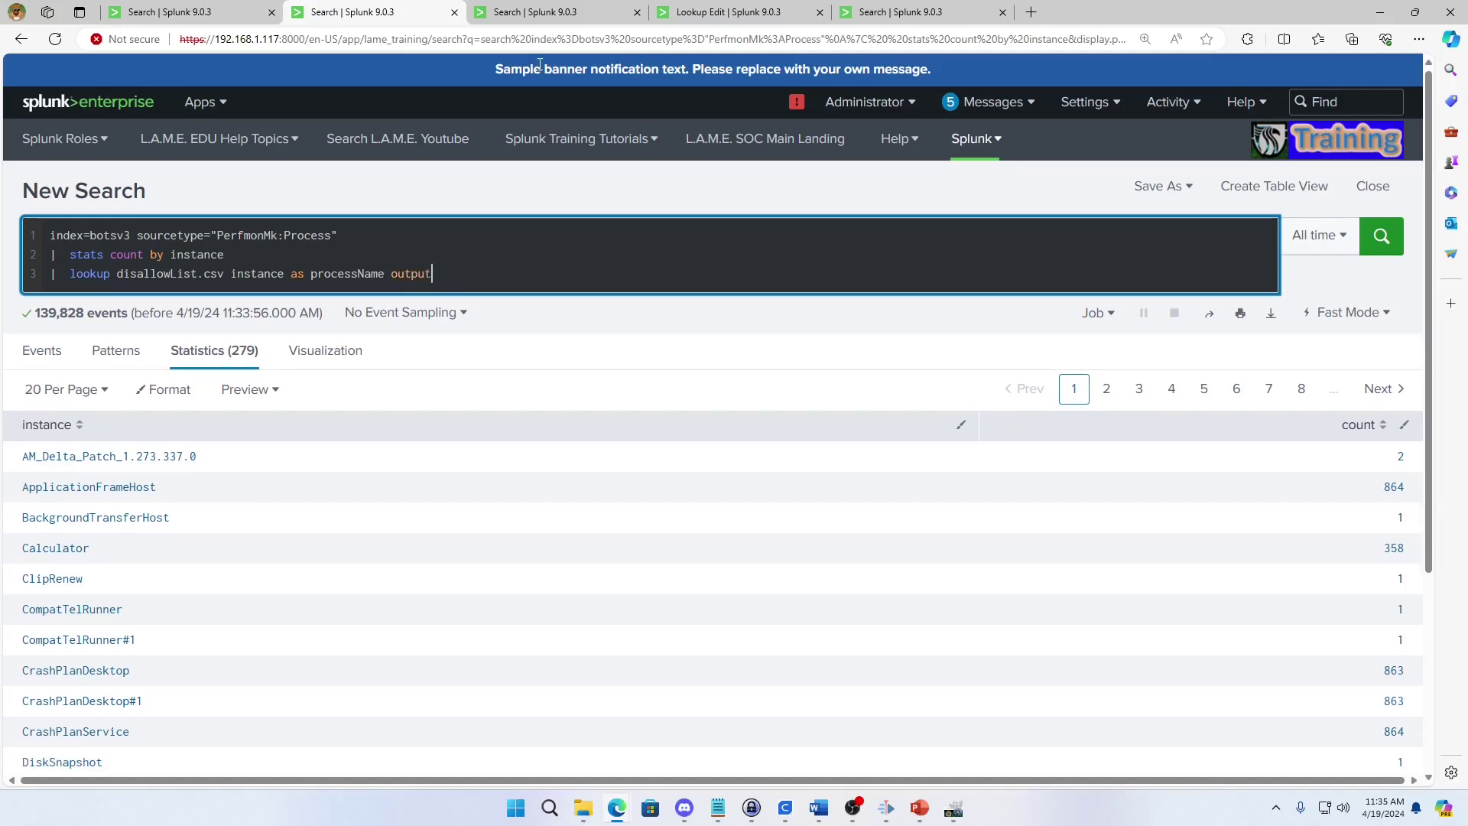
click(536, 13)
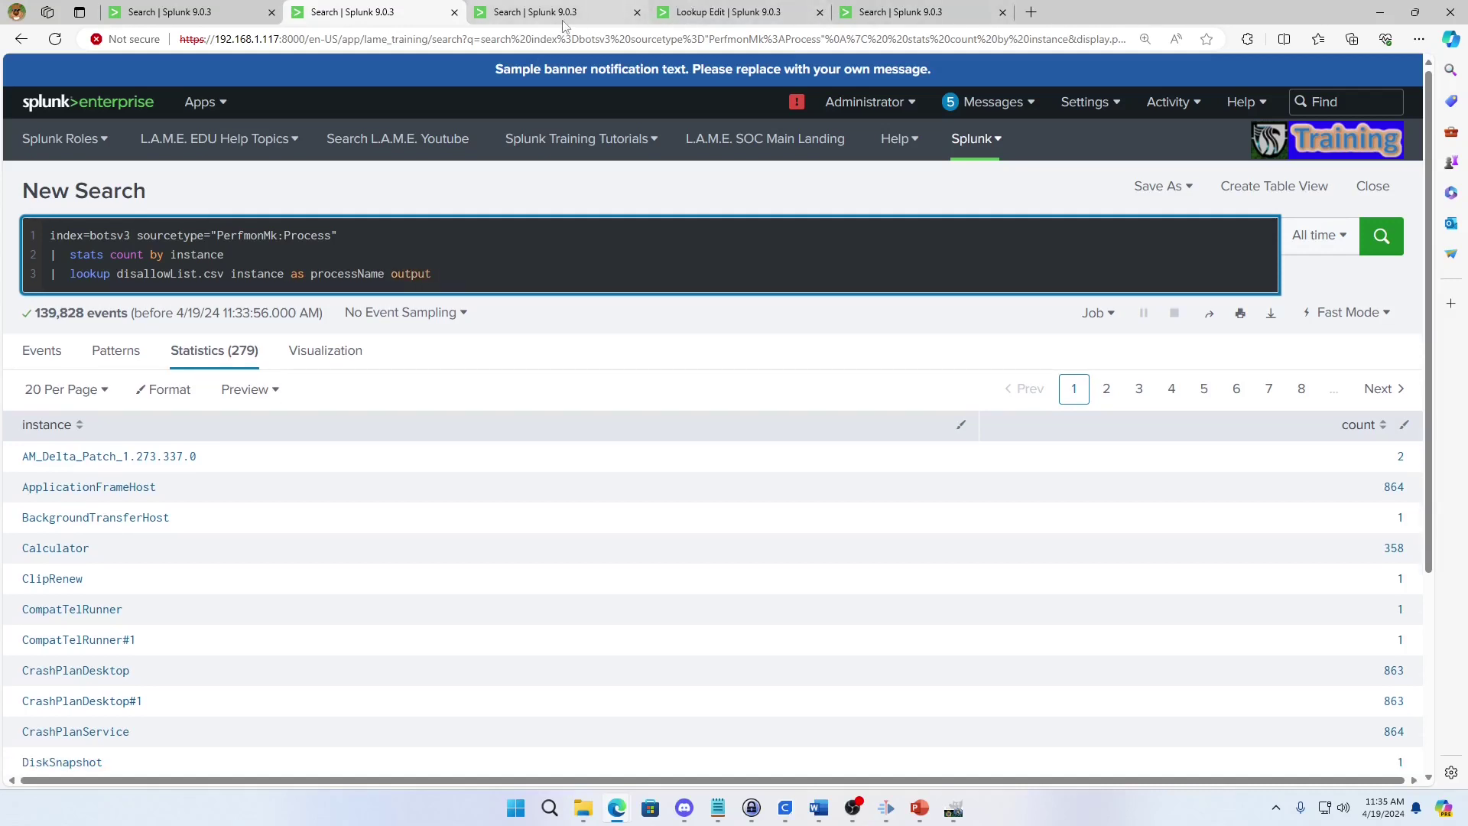
click(370, 12)
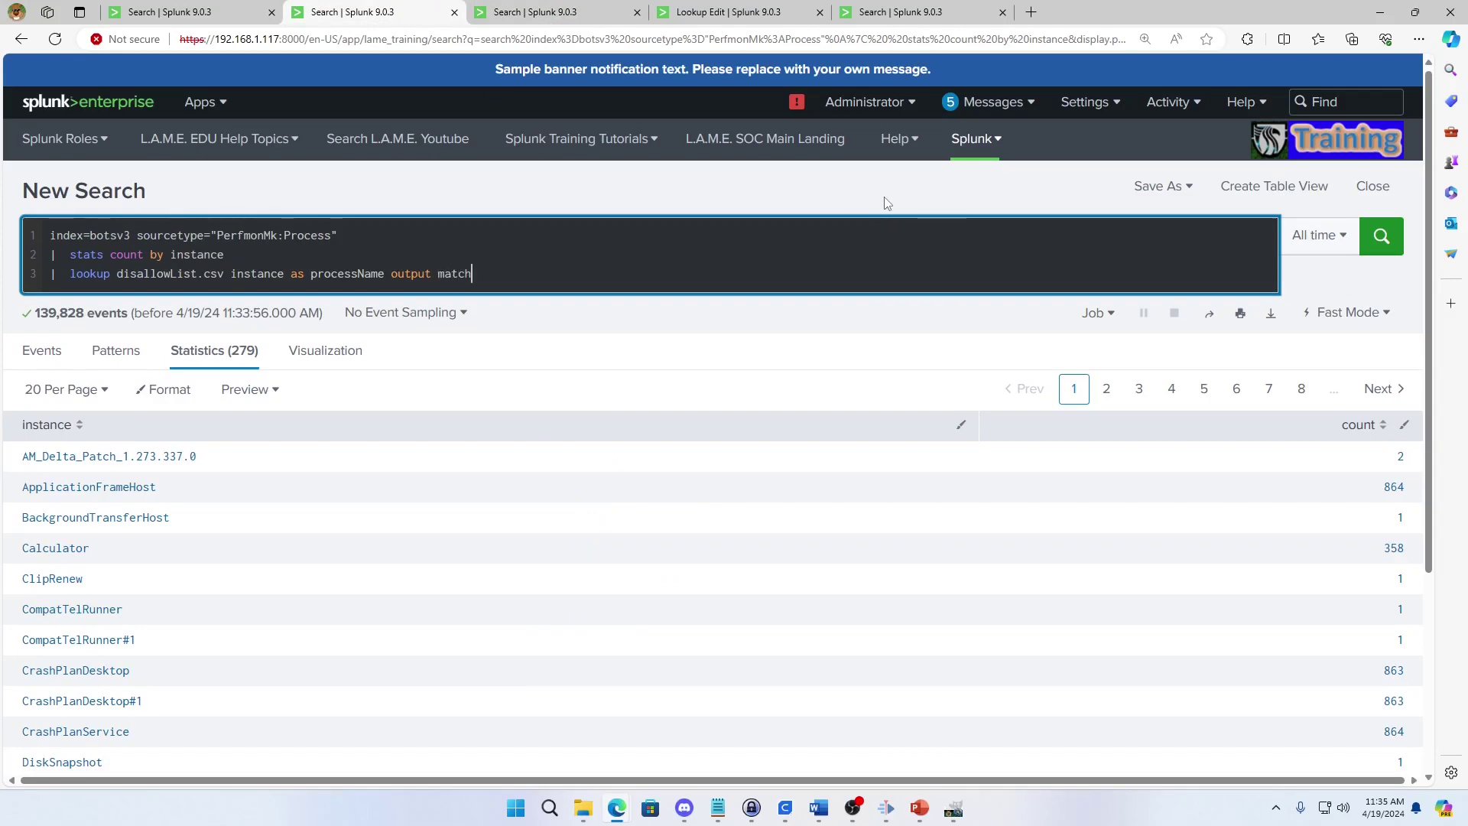
key(Return)
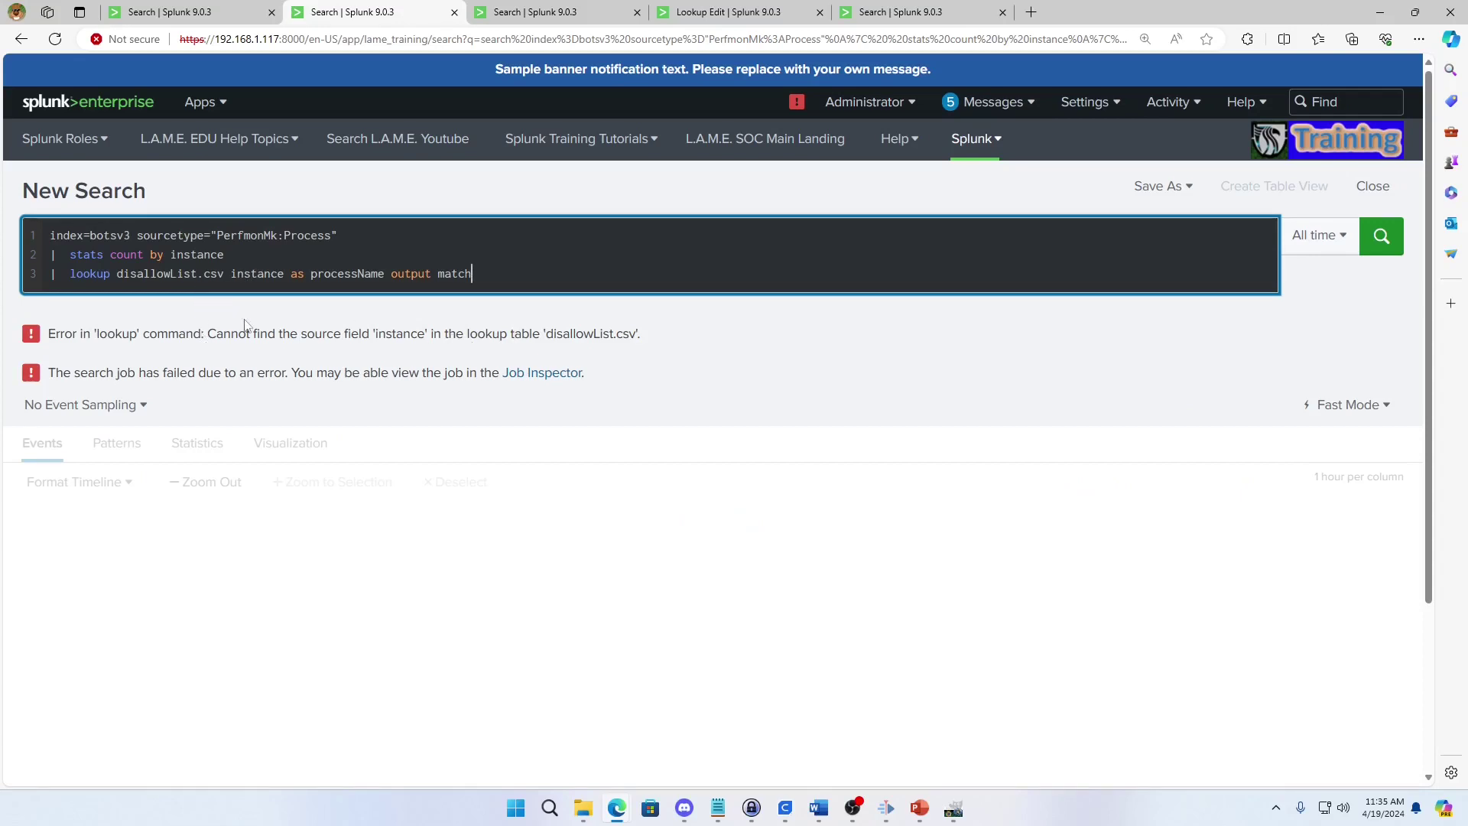
Swap the lookup fields to 'processName as instance', rerun the search, and view disallowList.csv in the Lookup Editor
double_click(257, 273)
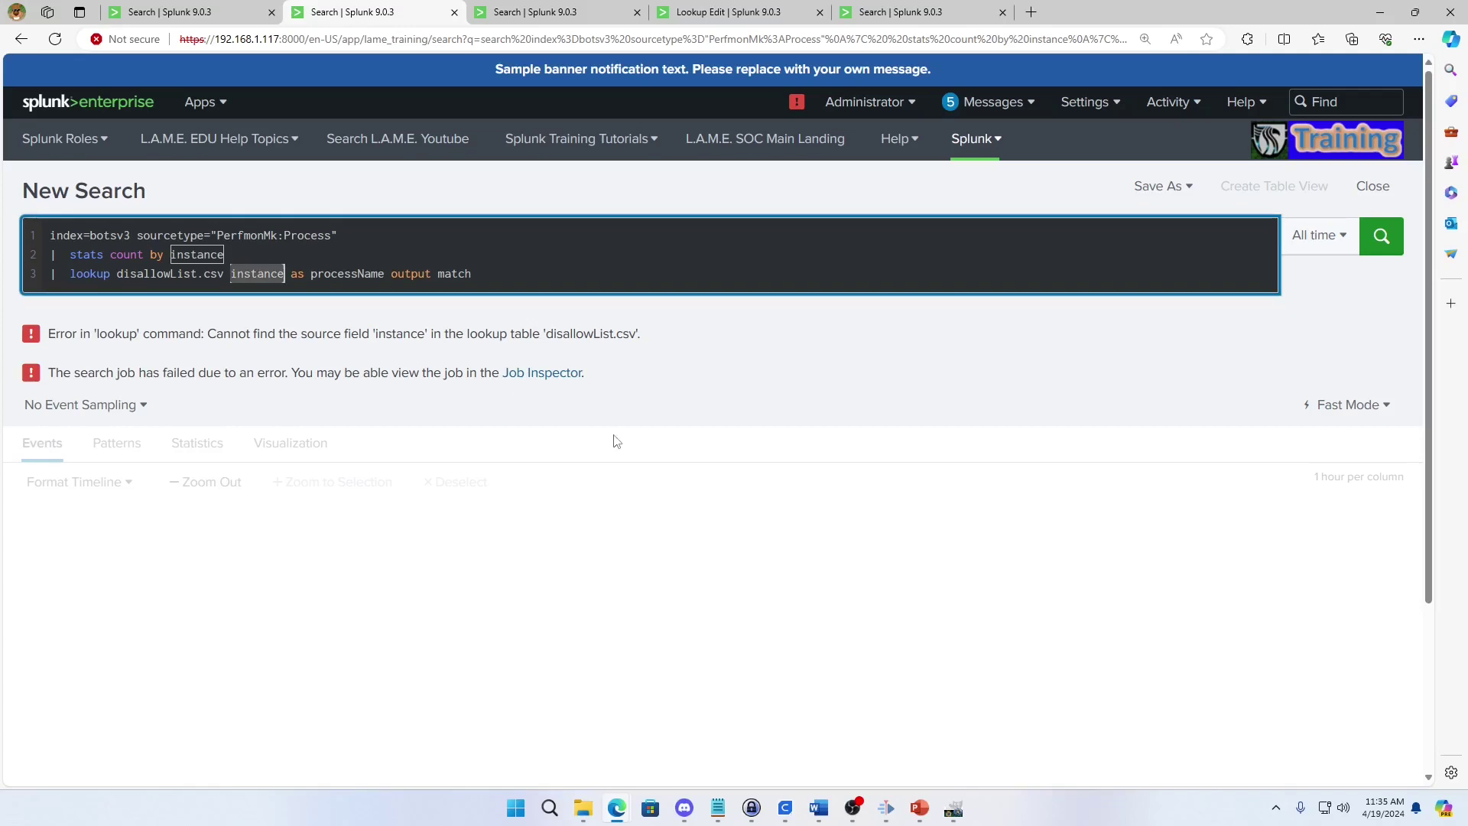
text(processName)
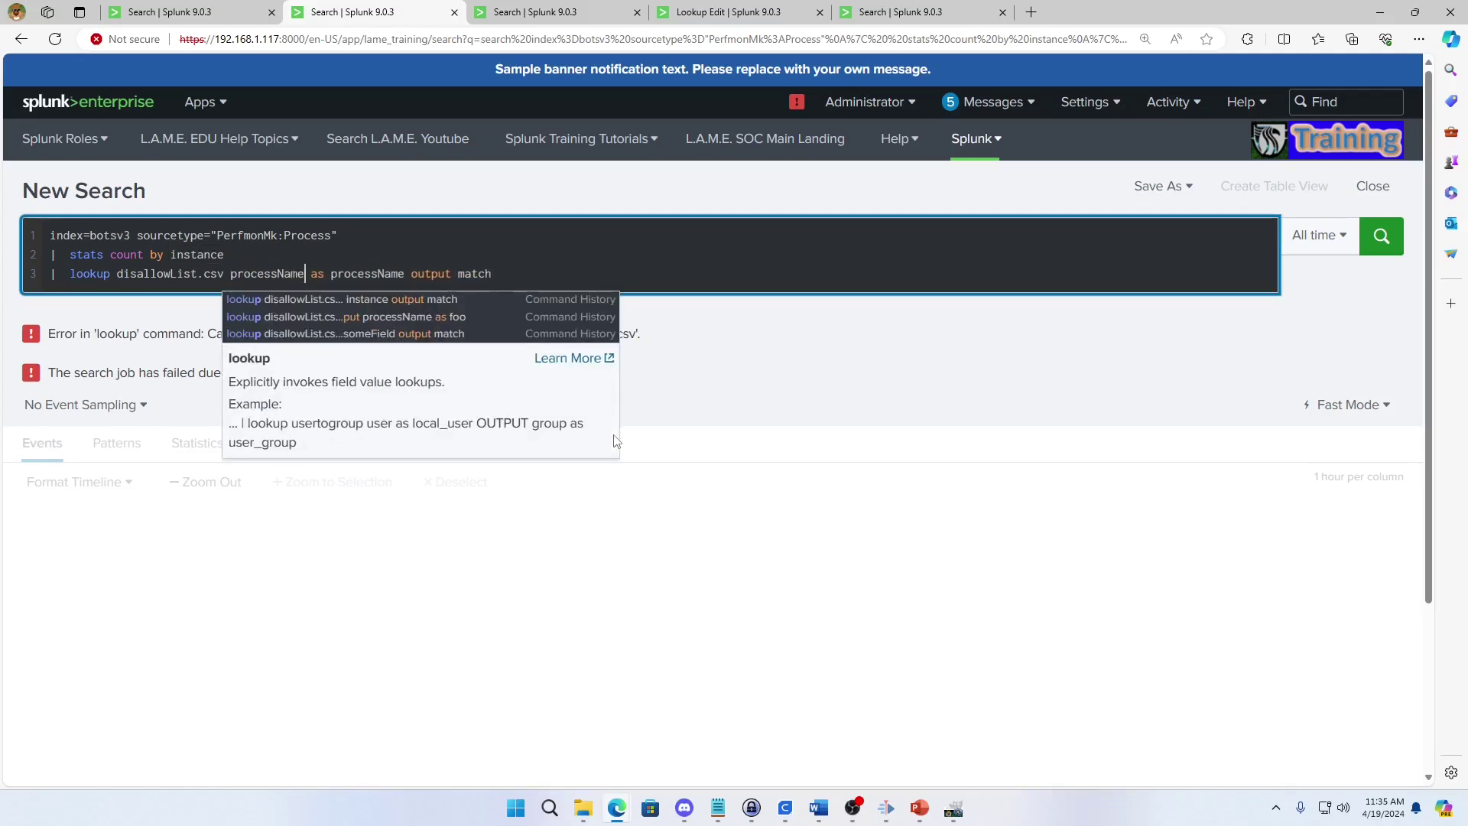
key(Right)
key(Right)
key(Delete)
key(Delete)
key(Delete)
key(Delete)
key(Delete)
key(Delete)
key(Delete)
key(Delete)
key(Delete)
key(Delete)
key(Delete)
key(Delete)
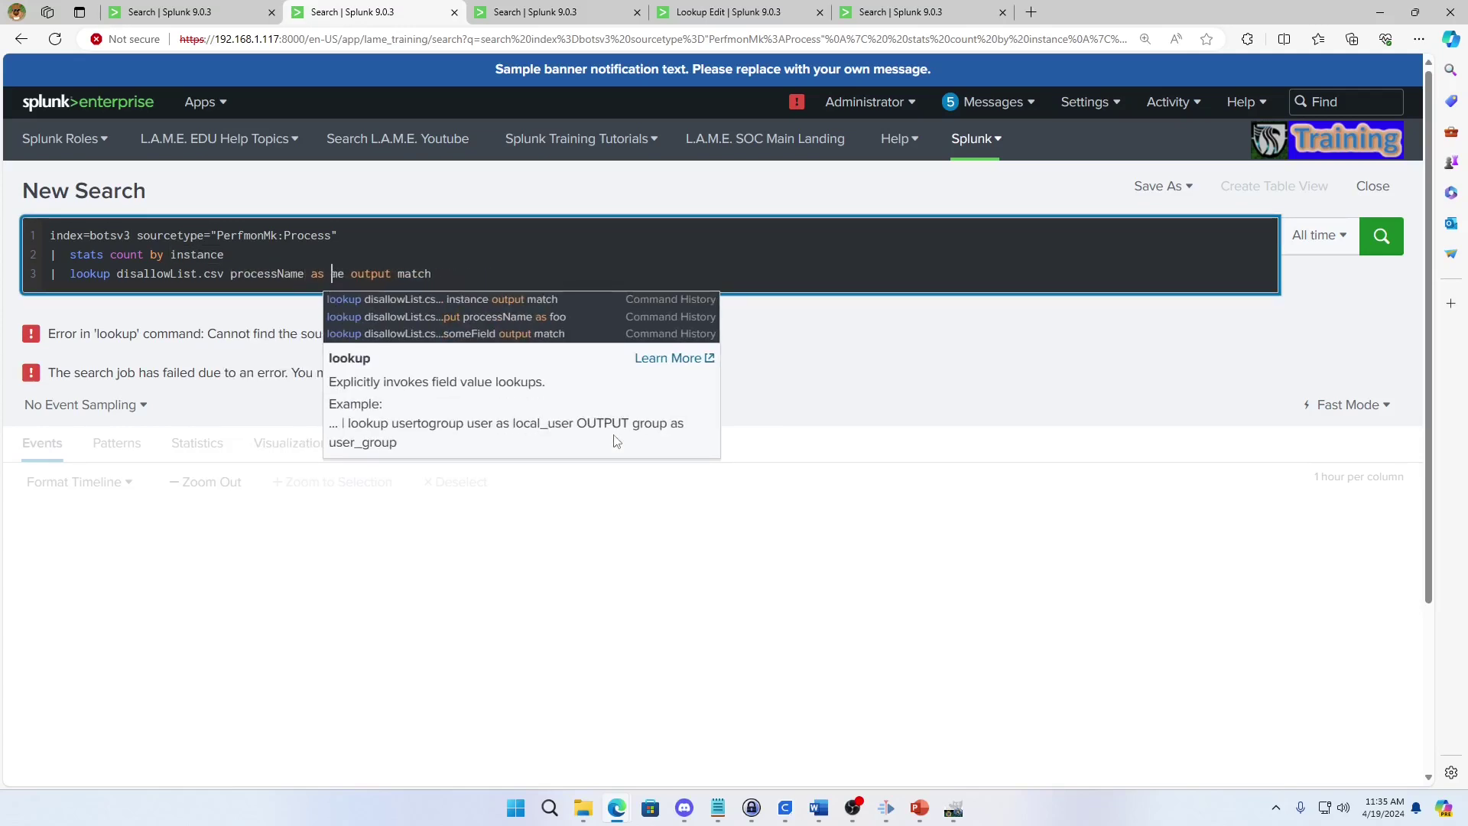
text(instance)
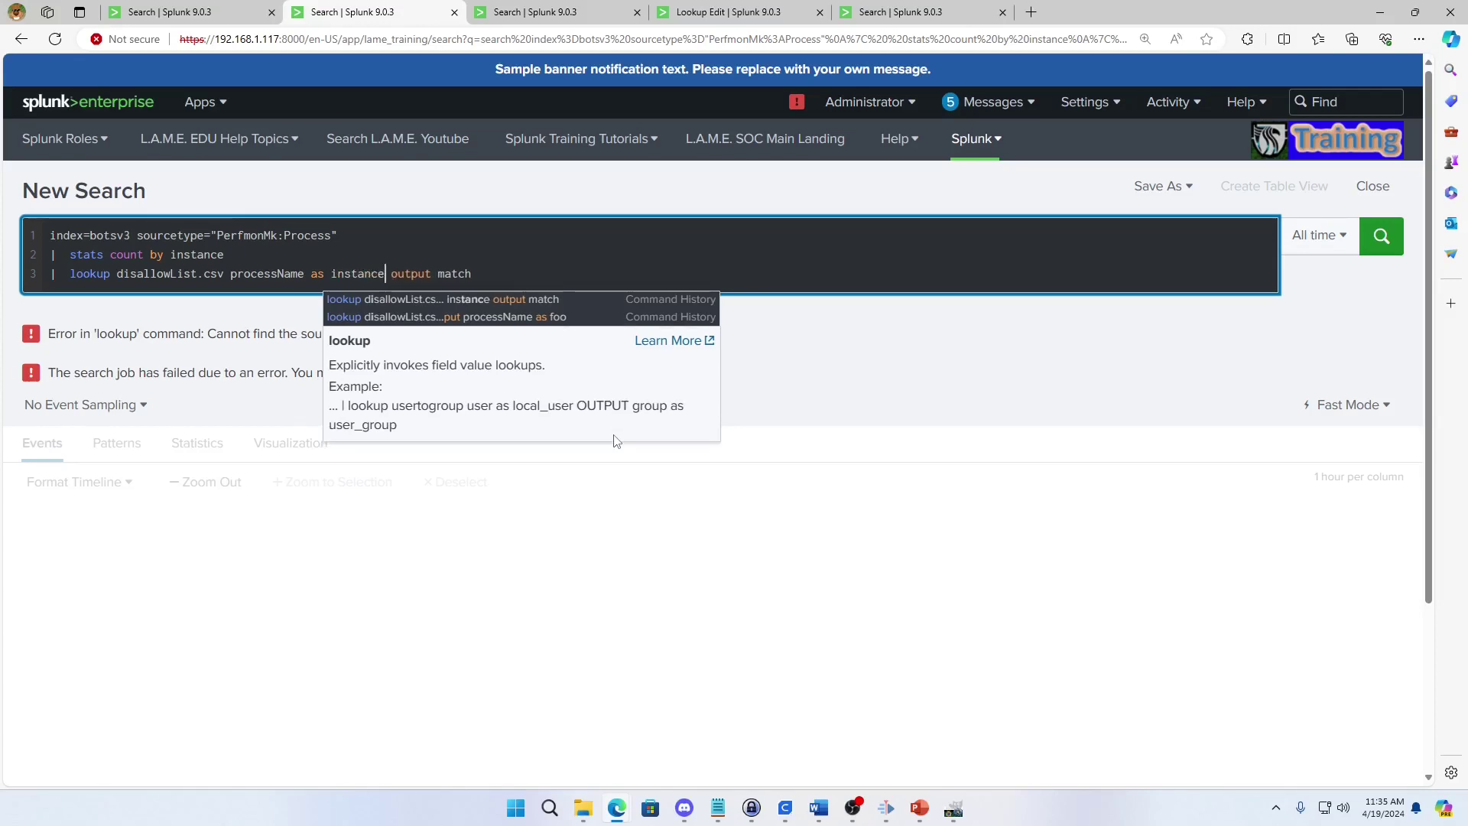
key(Return)
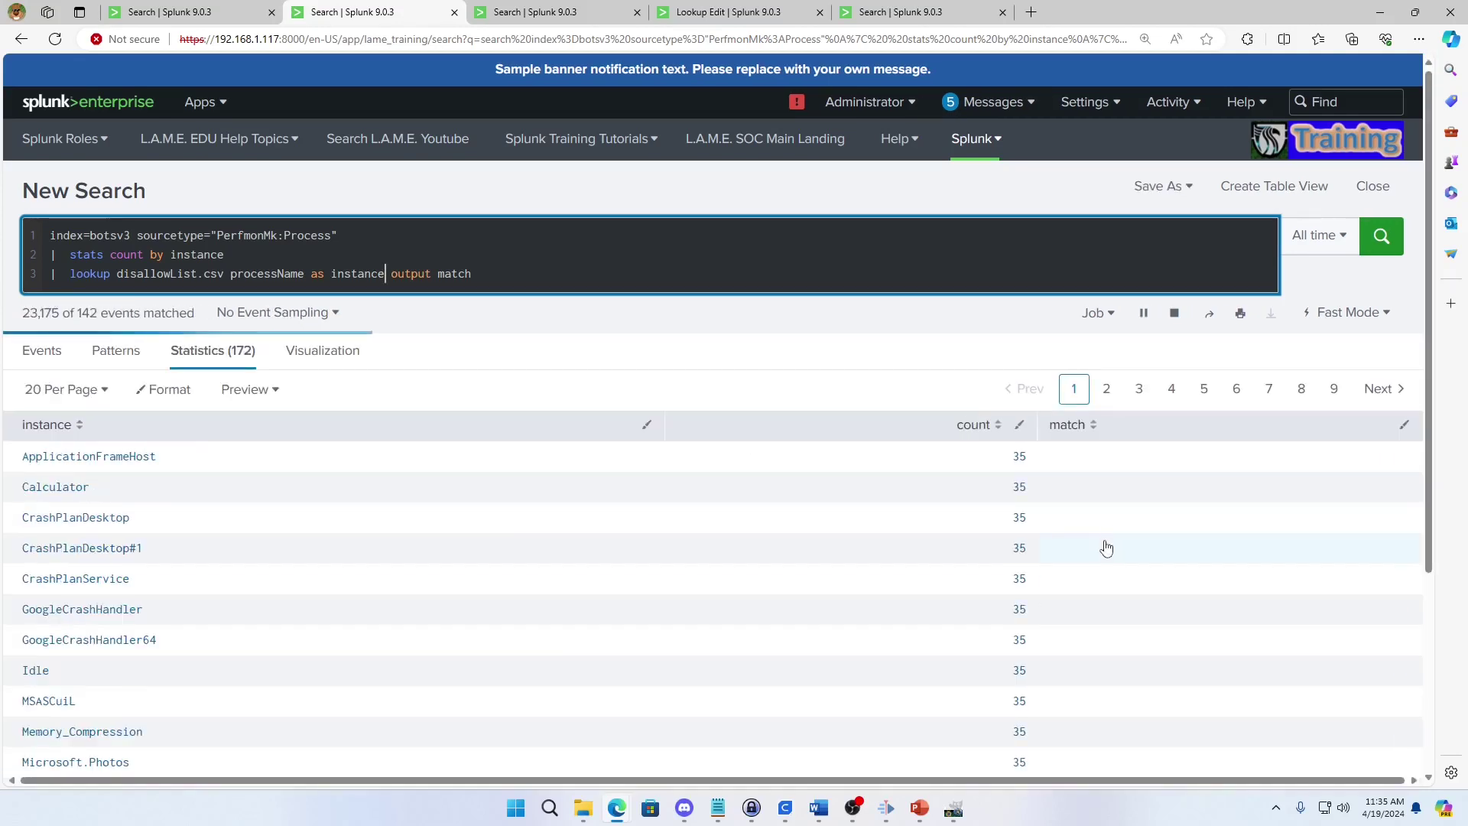
scroll(1163, 708, down, 3)
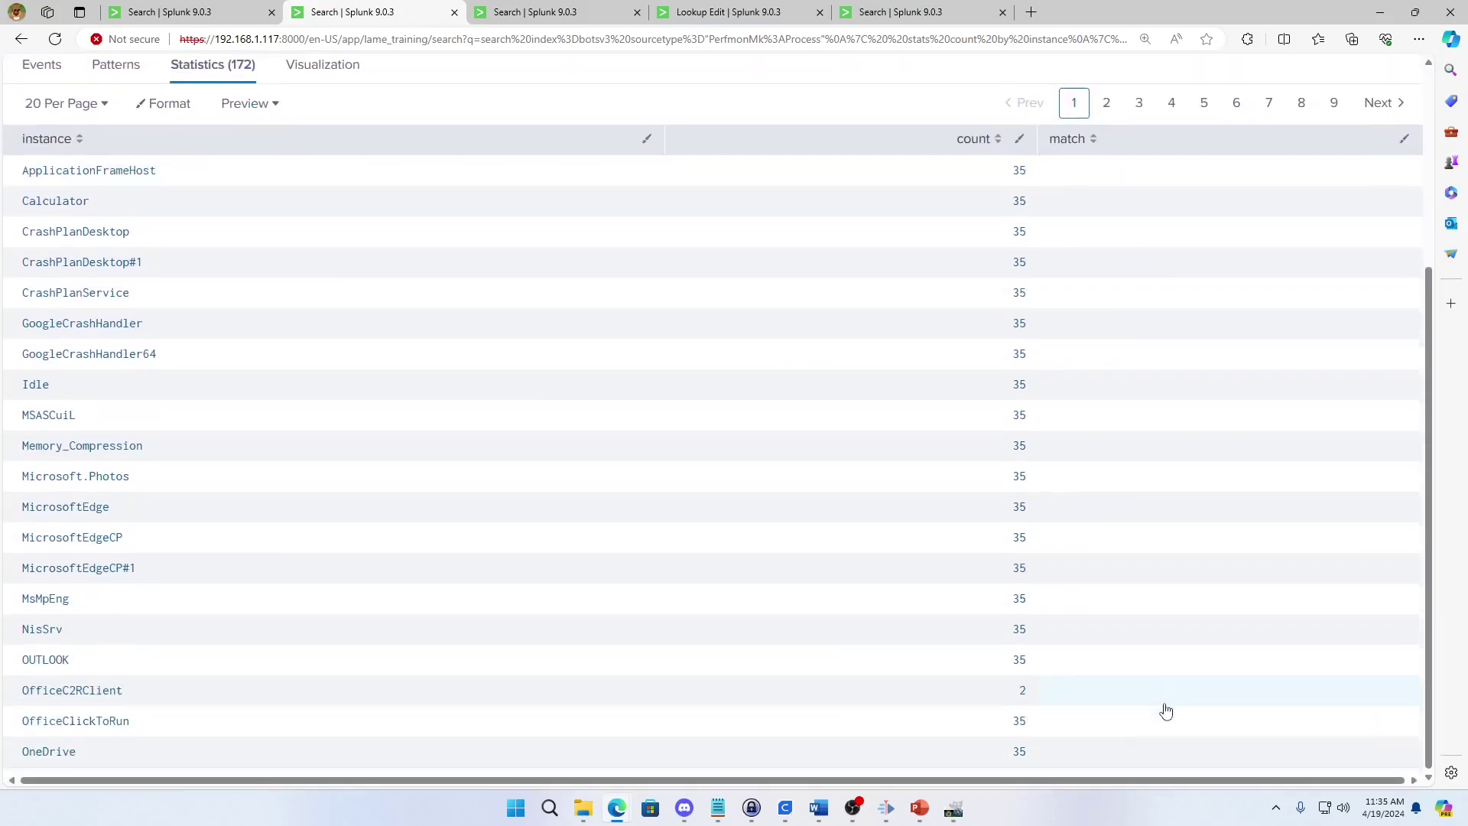
scroll(793, 636, up, 3)
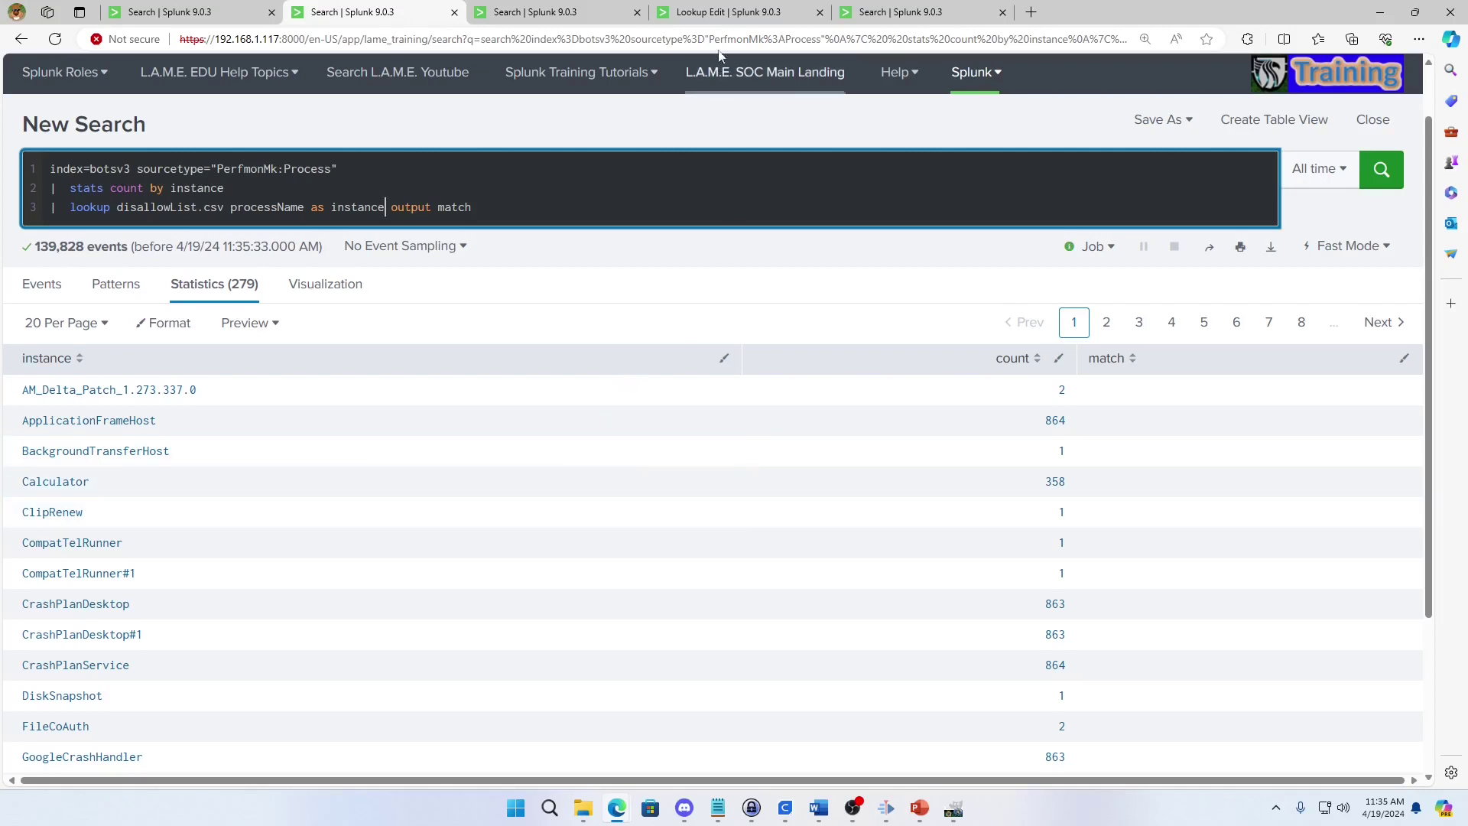
click(723, 18)
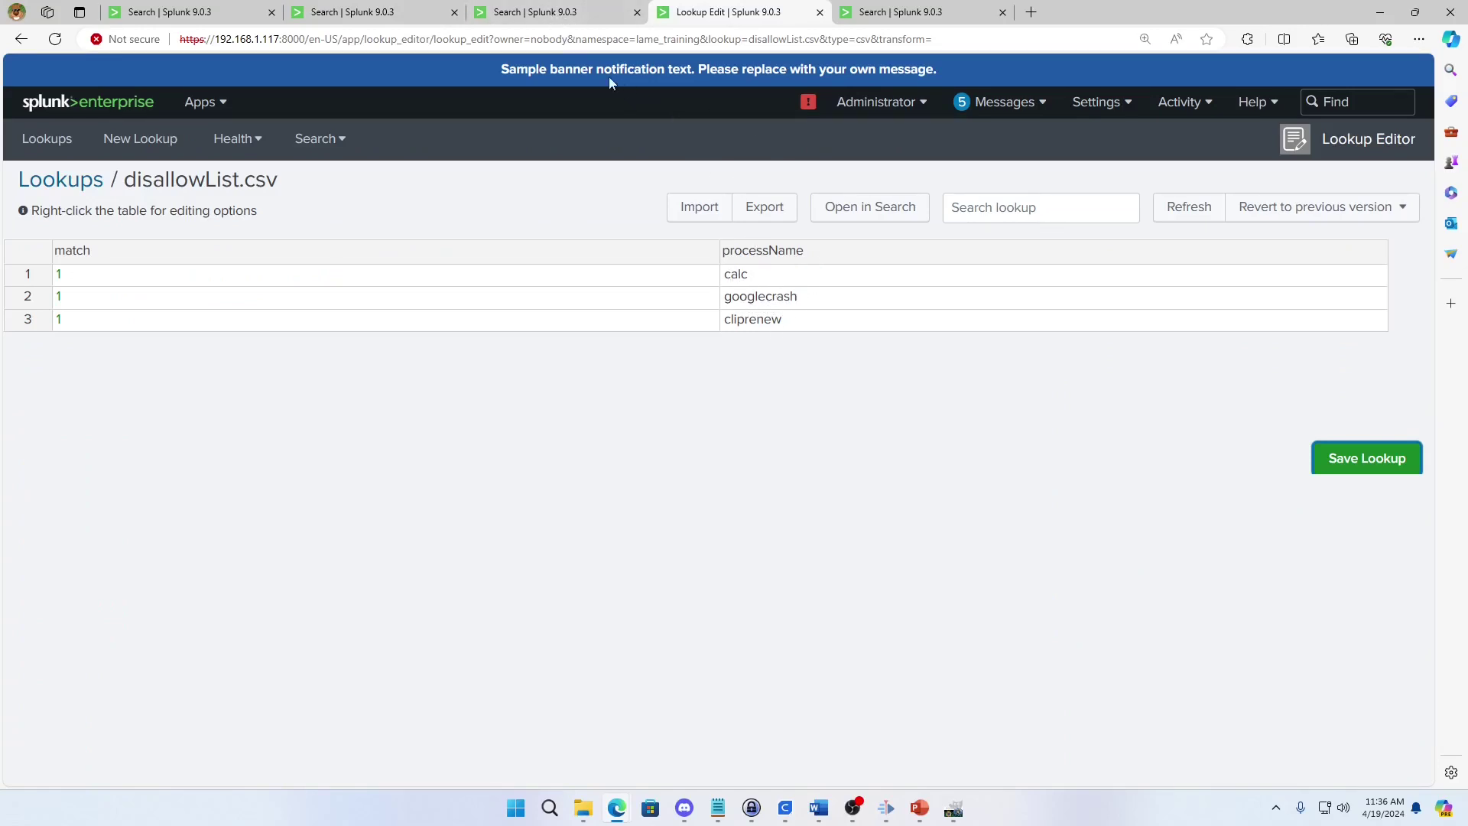
Return to the inputlookup disallowList.csv tab listing calc, googlecrash and cliprenew
click(540, 16)
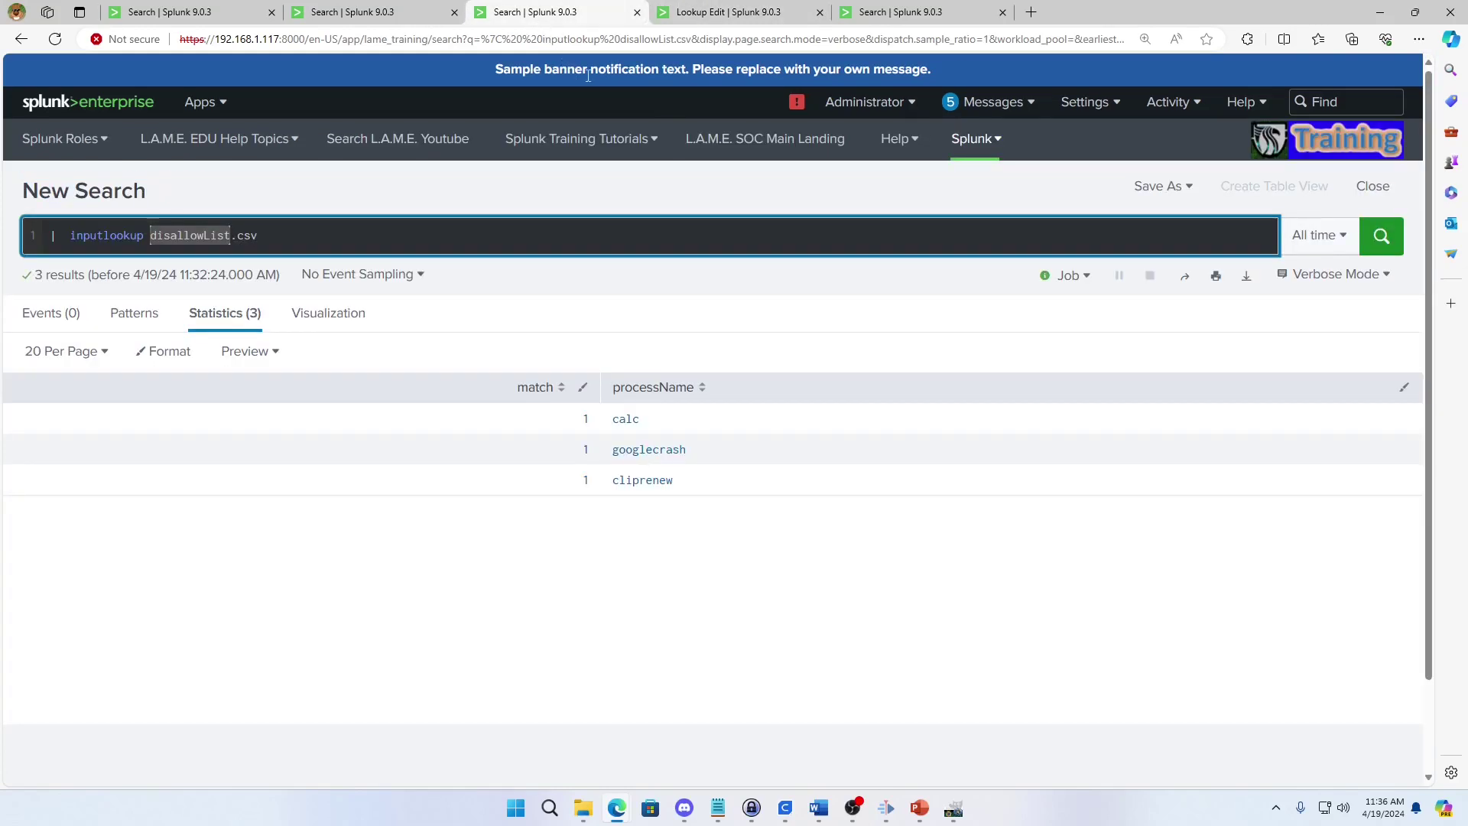
Duplicate the inputlookup disallowList.csv search tab
click(753, 12)
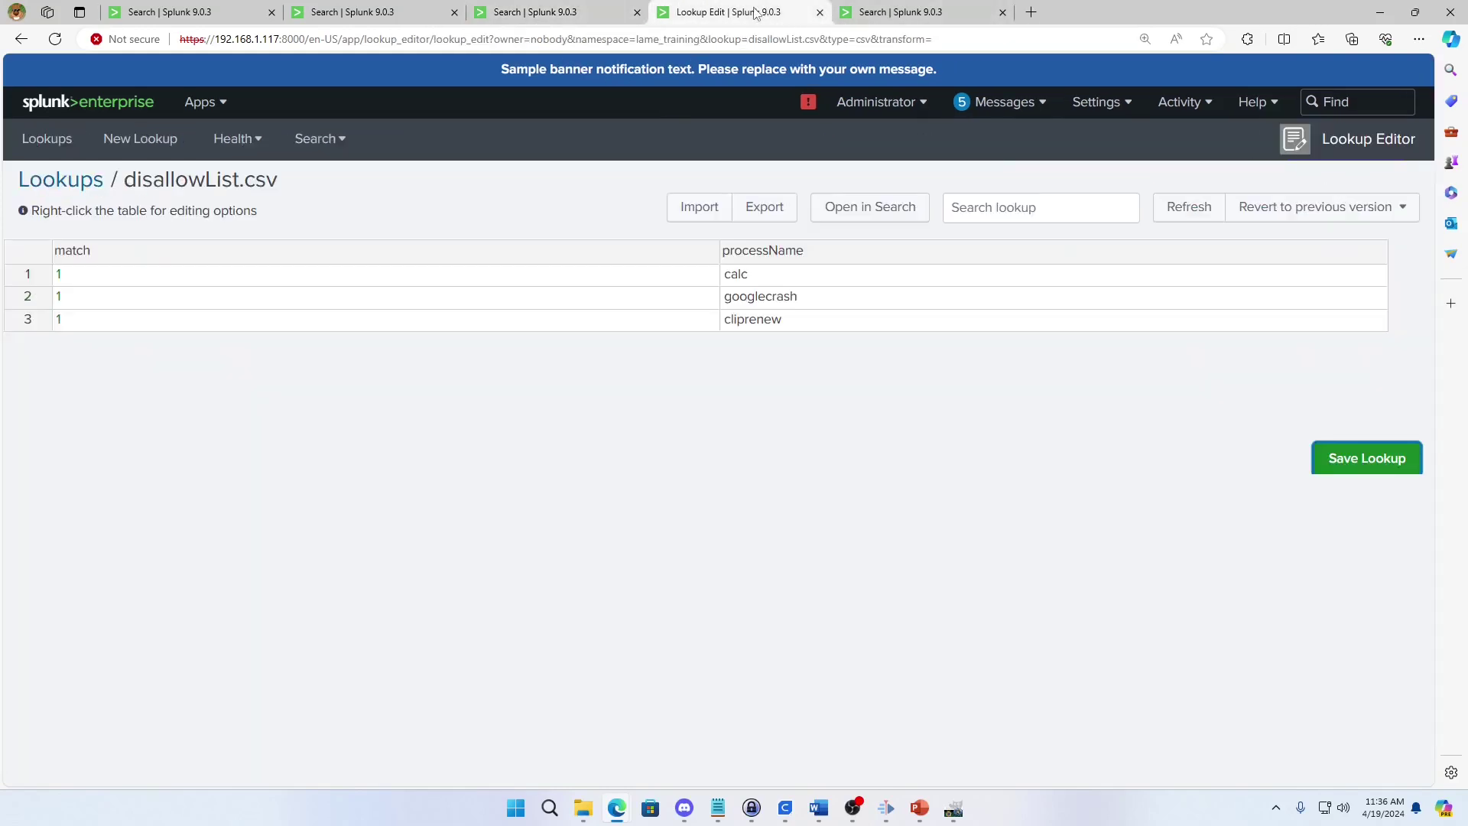
click(570, 12)
right_click(564, 13)
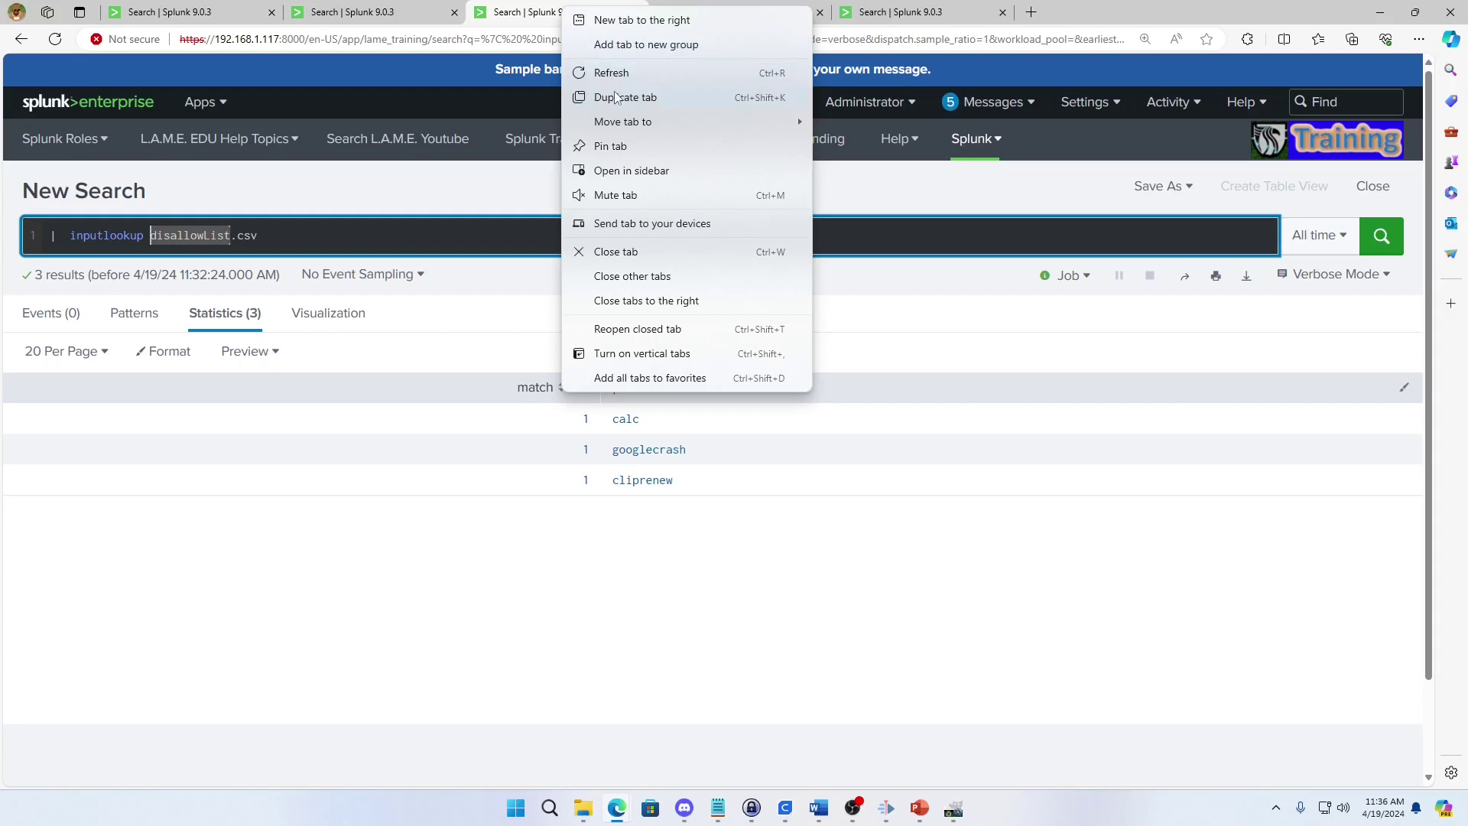
click(616, 97)
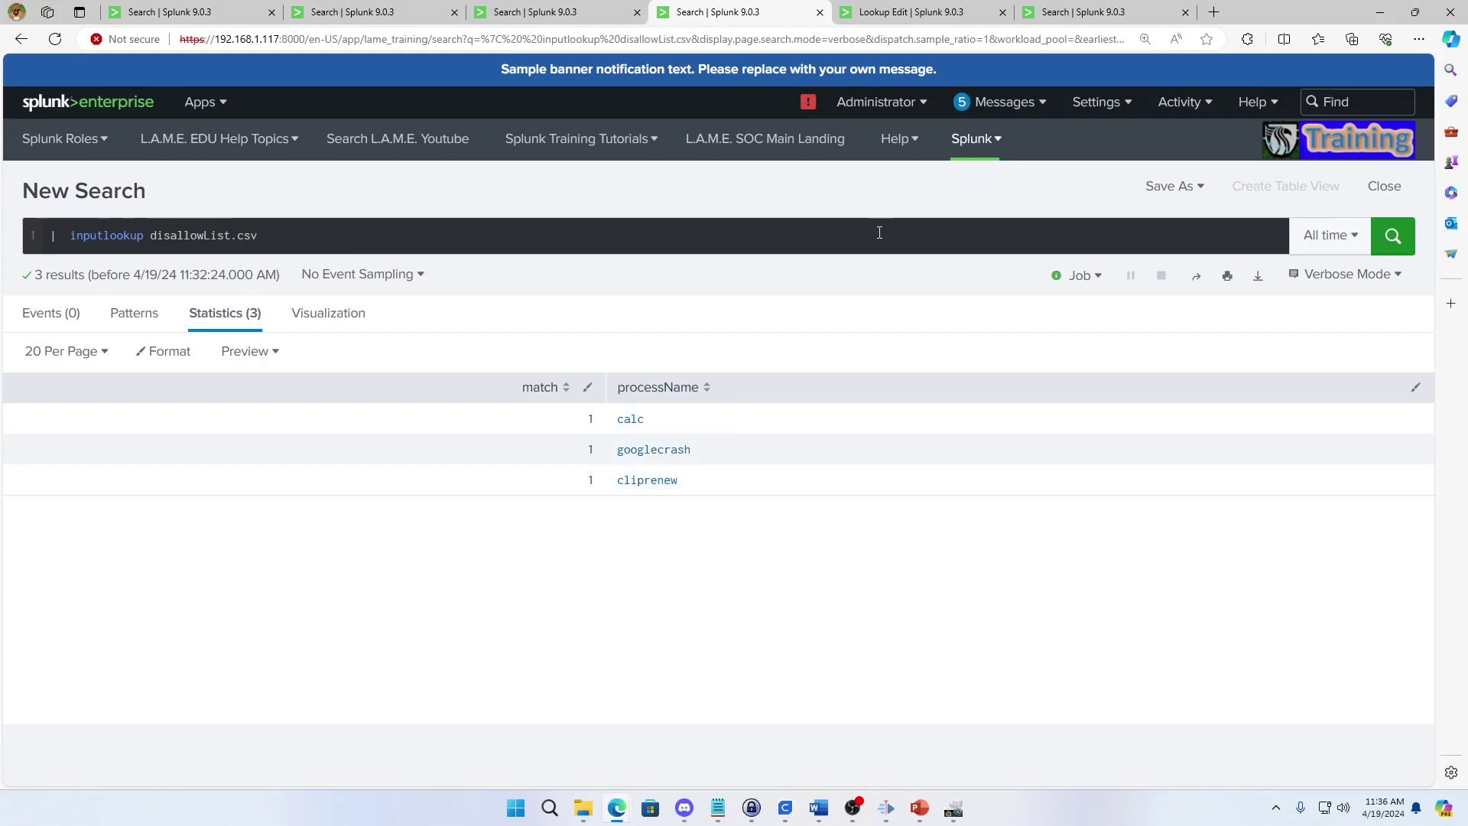
Go to Settings > Lookups > Lookup definitions and start a new definition
click(1091, 113)
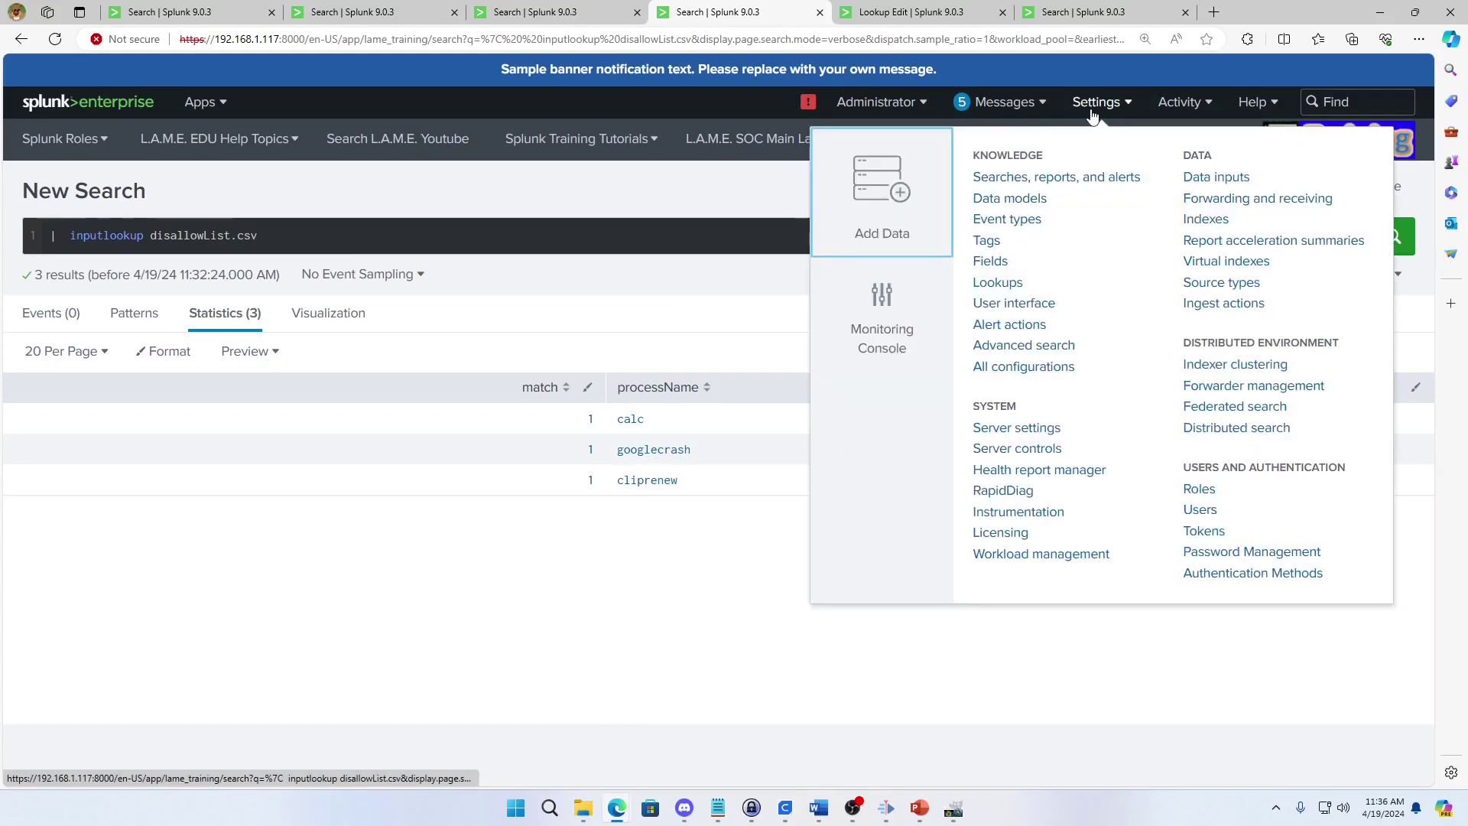
click(1020, 283)
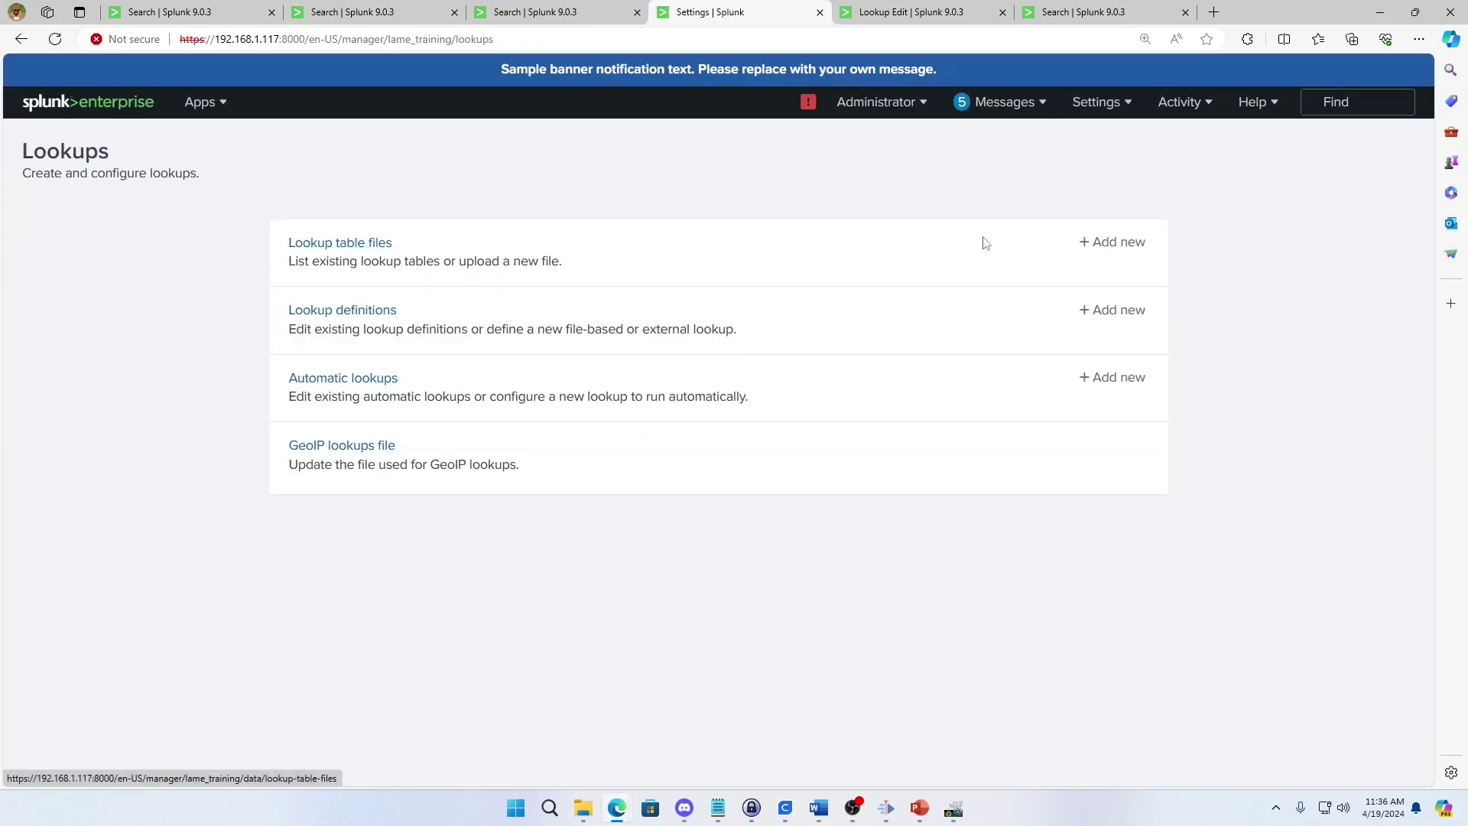
click(331, 316)
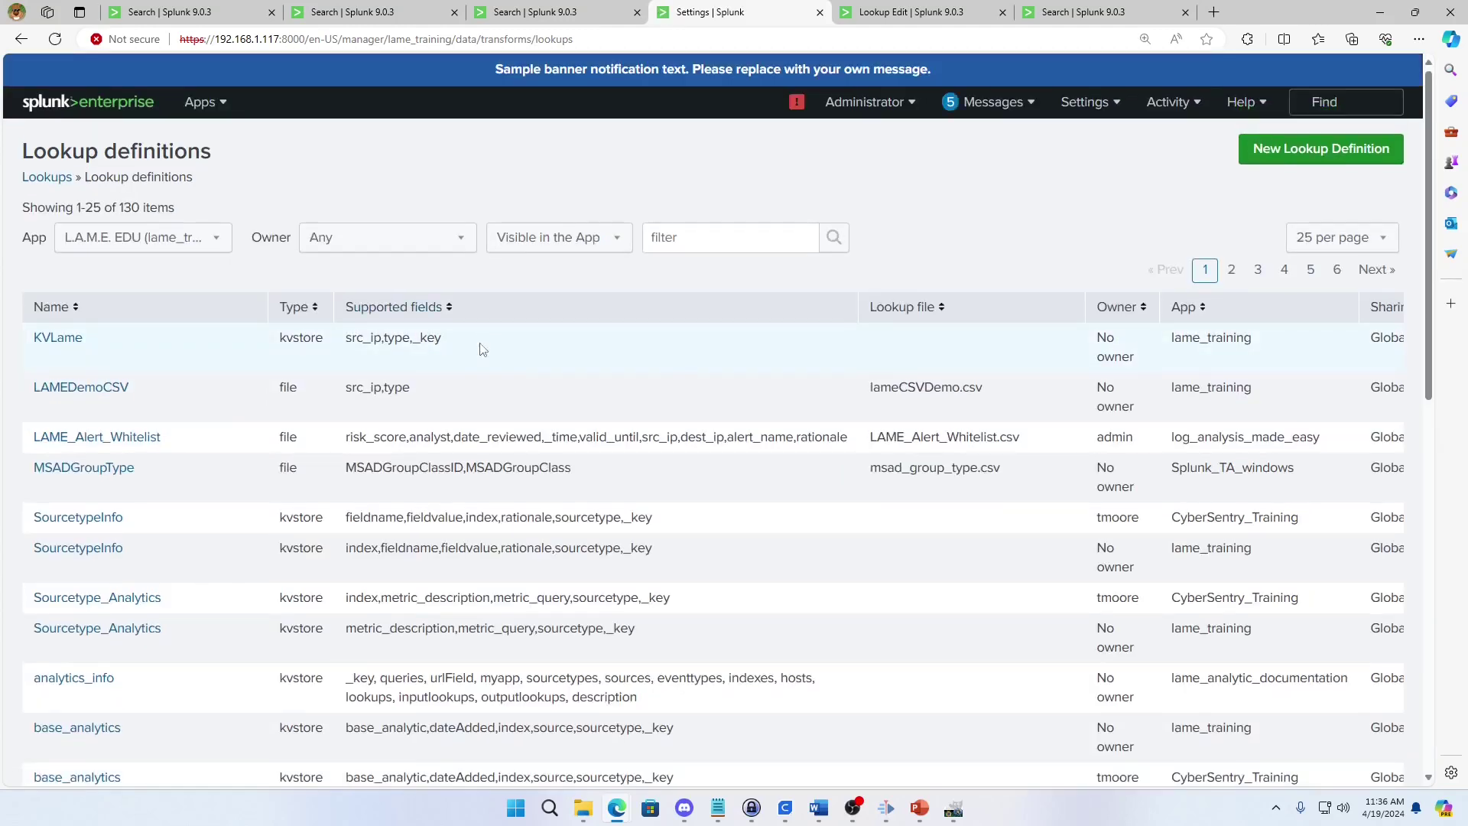
click(1314, 164)
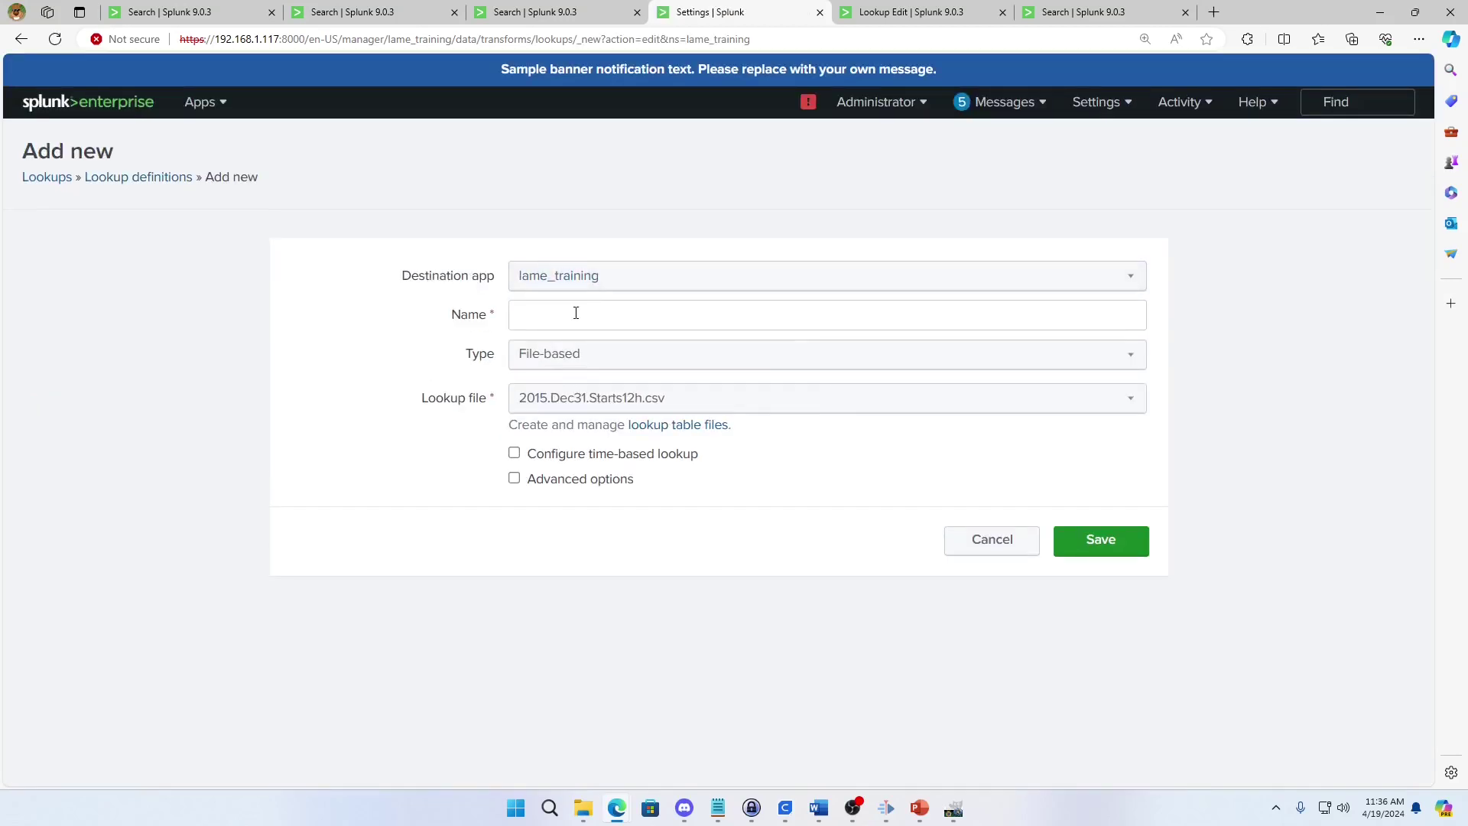
Enter the definition name with a Youtube prefix and choose disallowList.csv as the lookup file
click(575, 313)
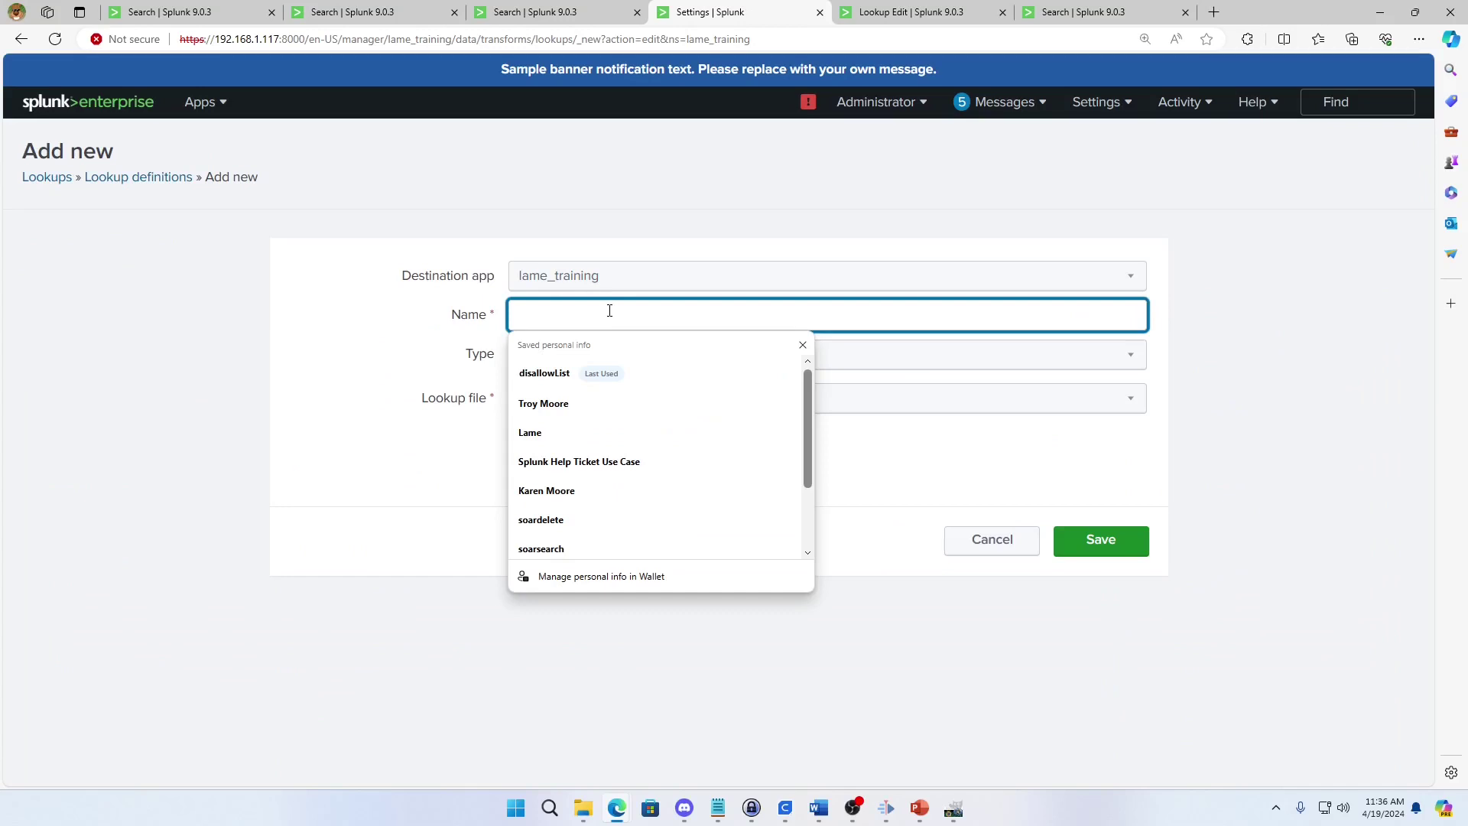
text(demo)
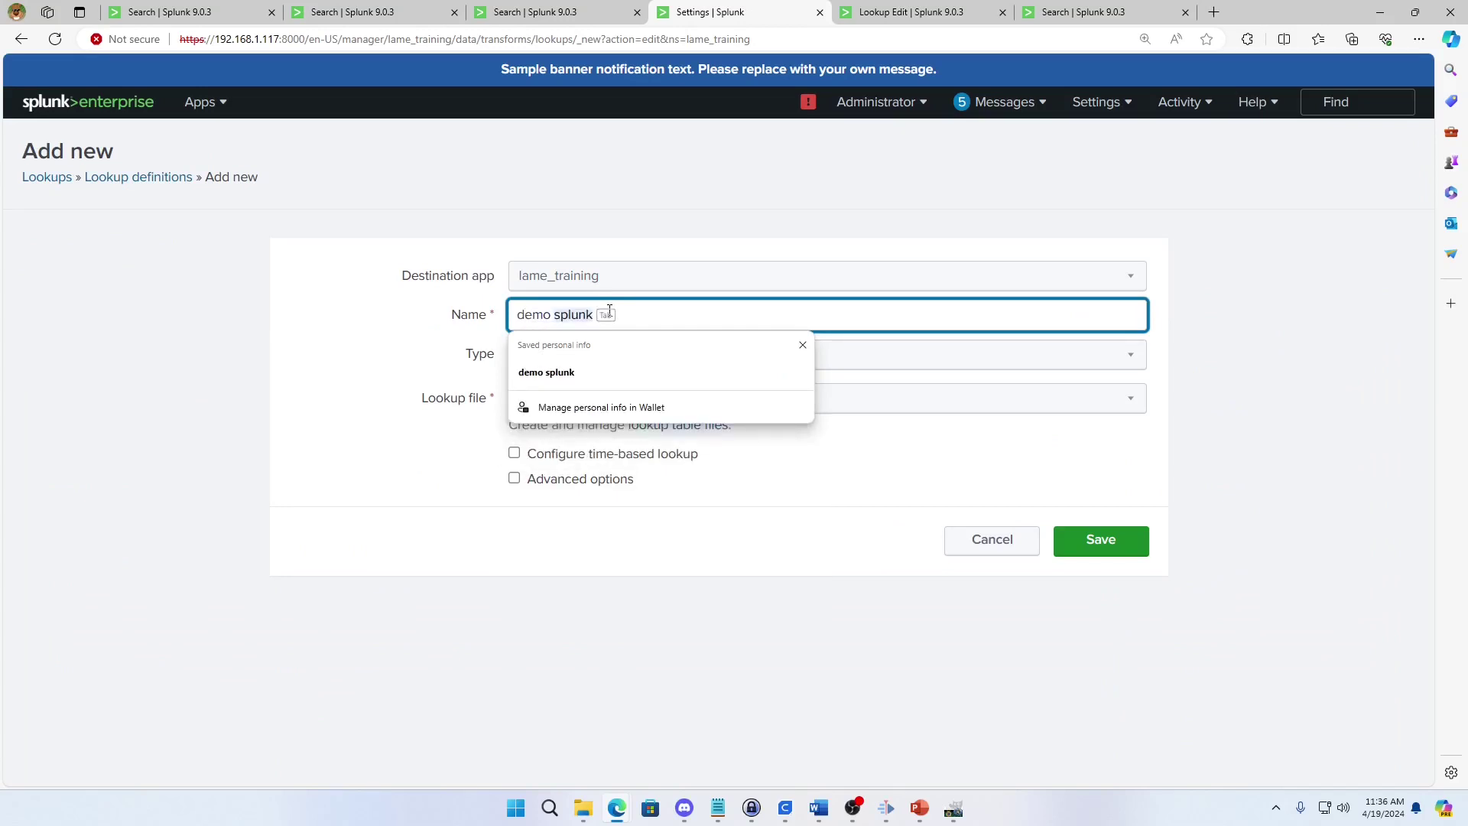
text(lsAllowable)
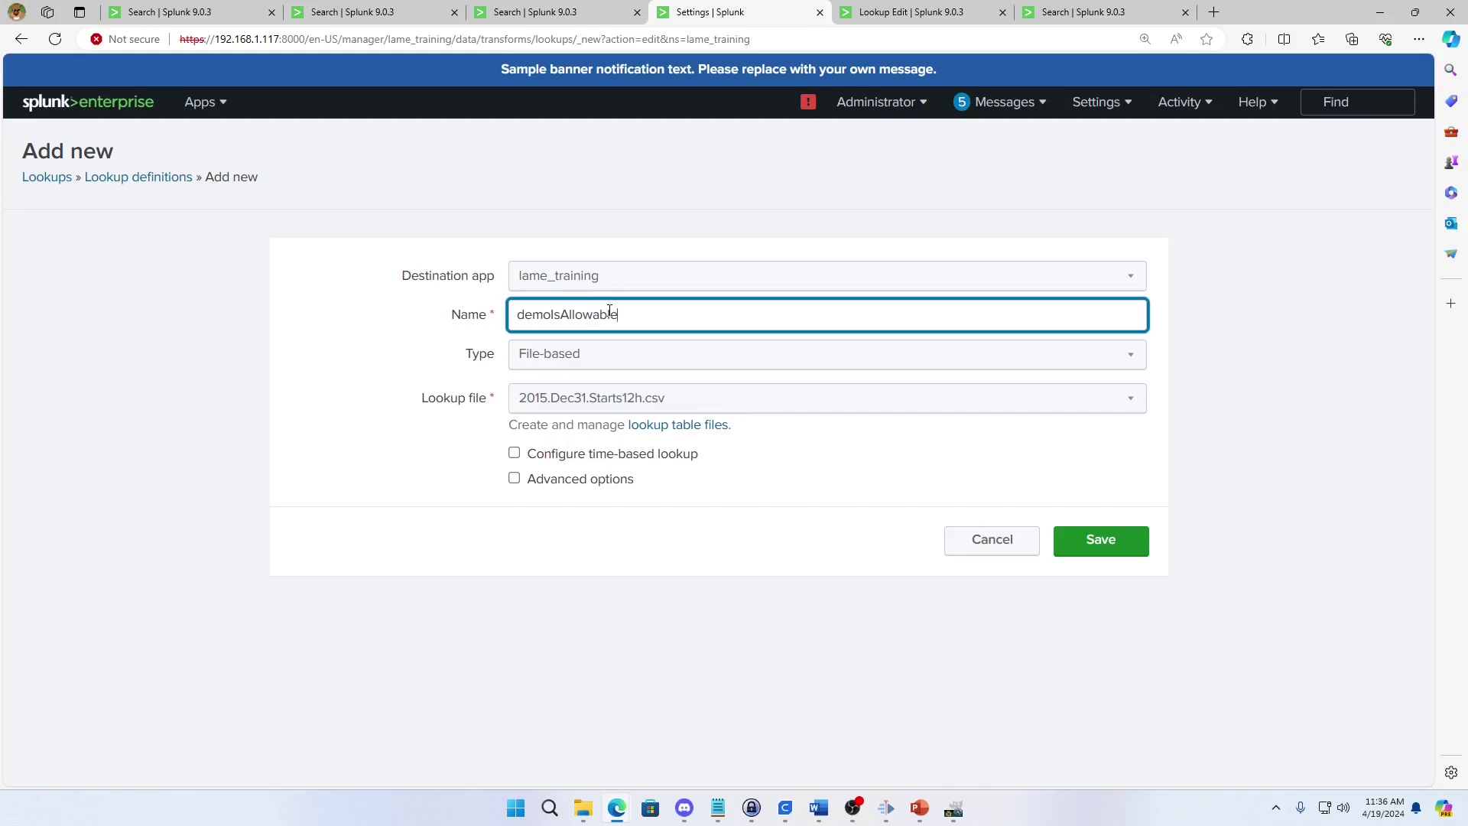
click(550, 315)
key(BackSpace)
key(BackSpace)
key(BackSpace)
key(BackSpace)
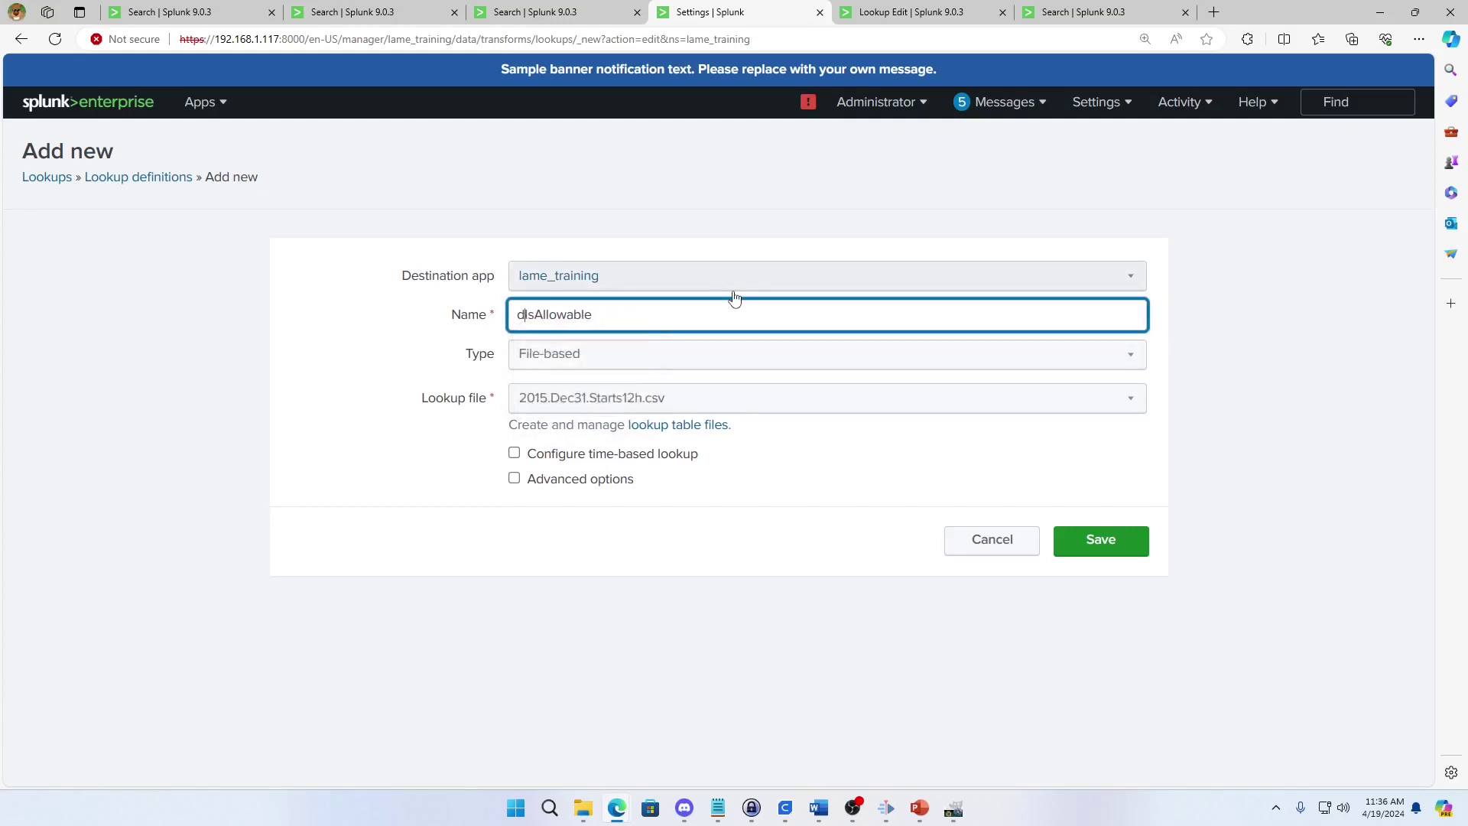
text(Youtube)
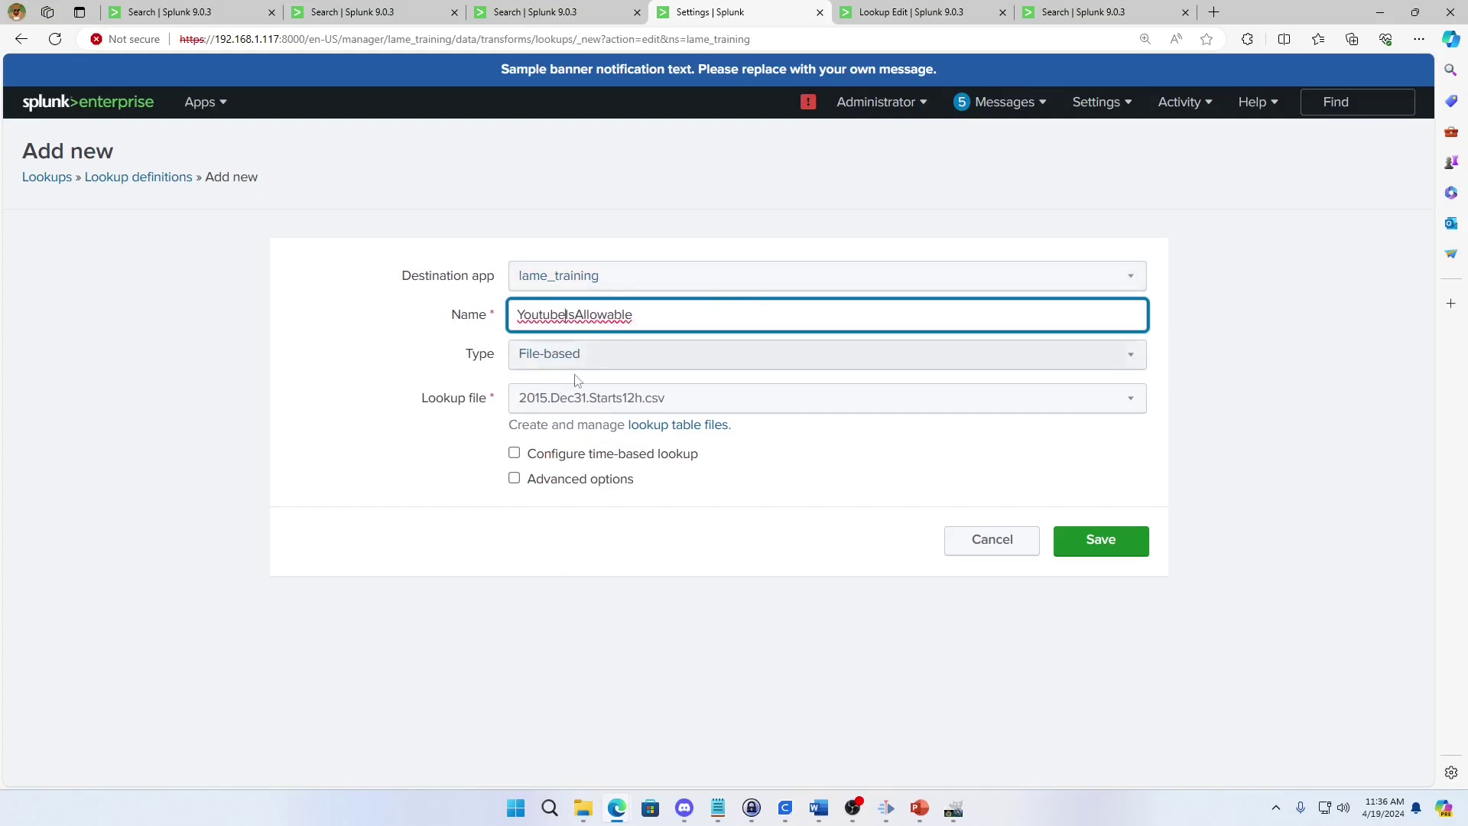
click(635, 397)
key(i)
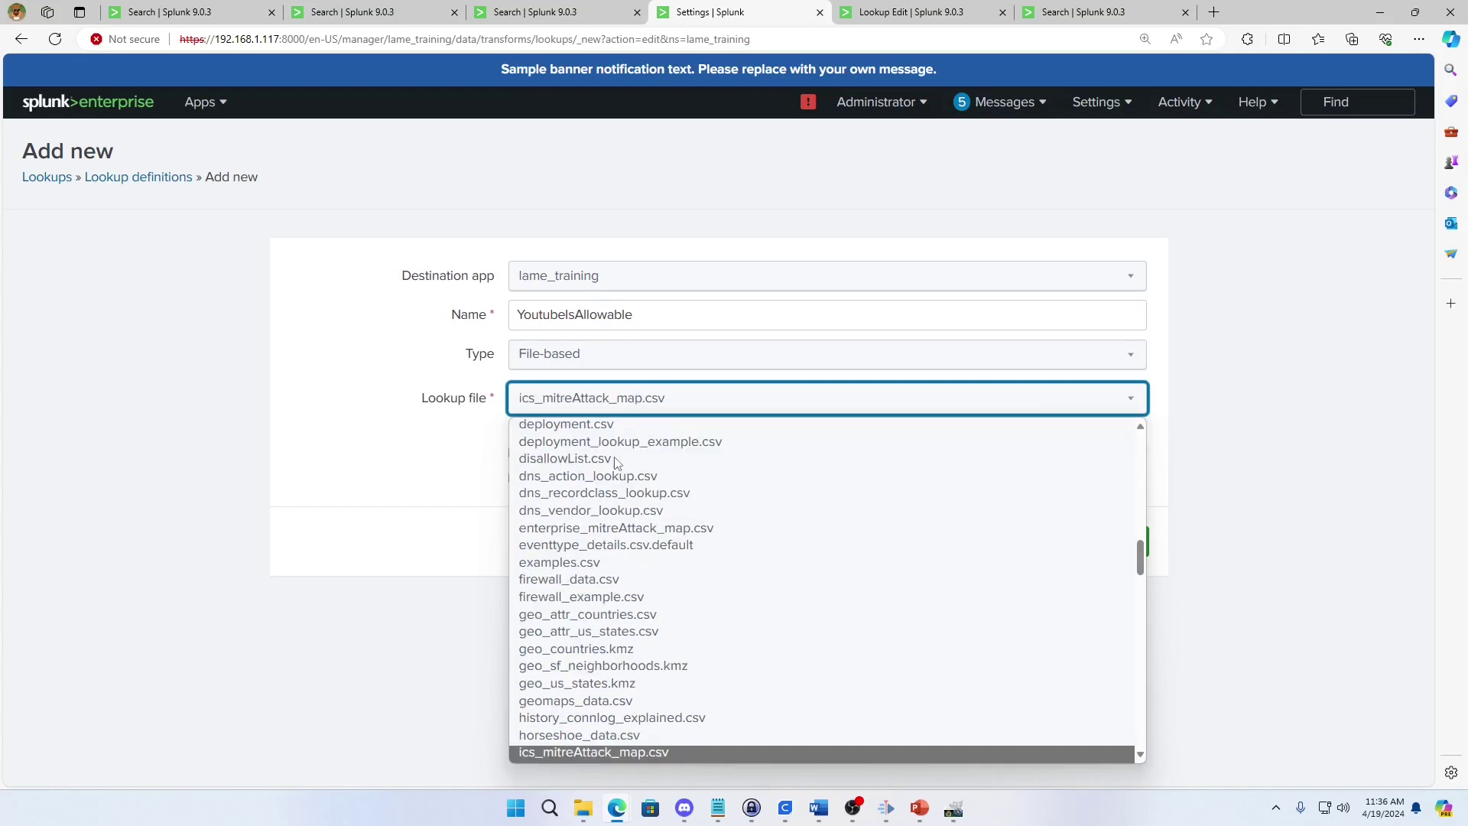
key(d)
key(i)
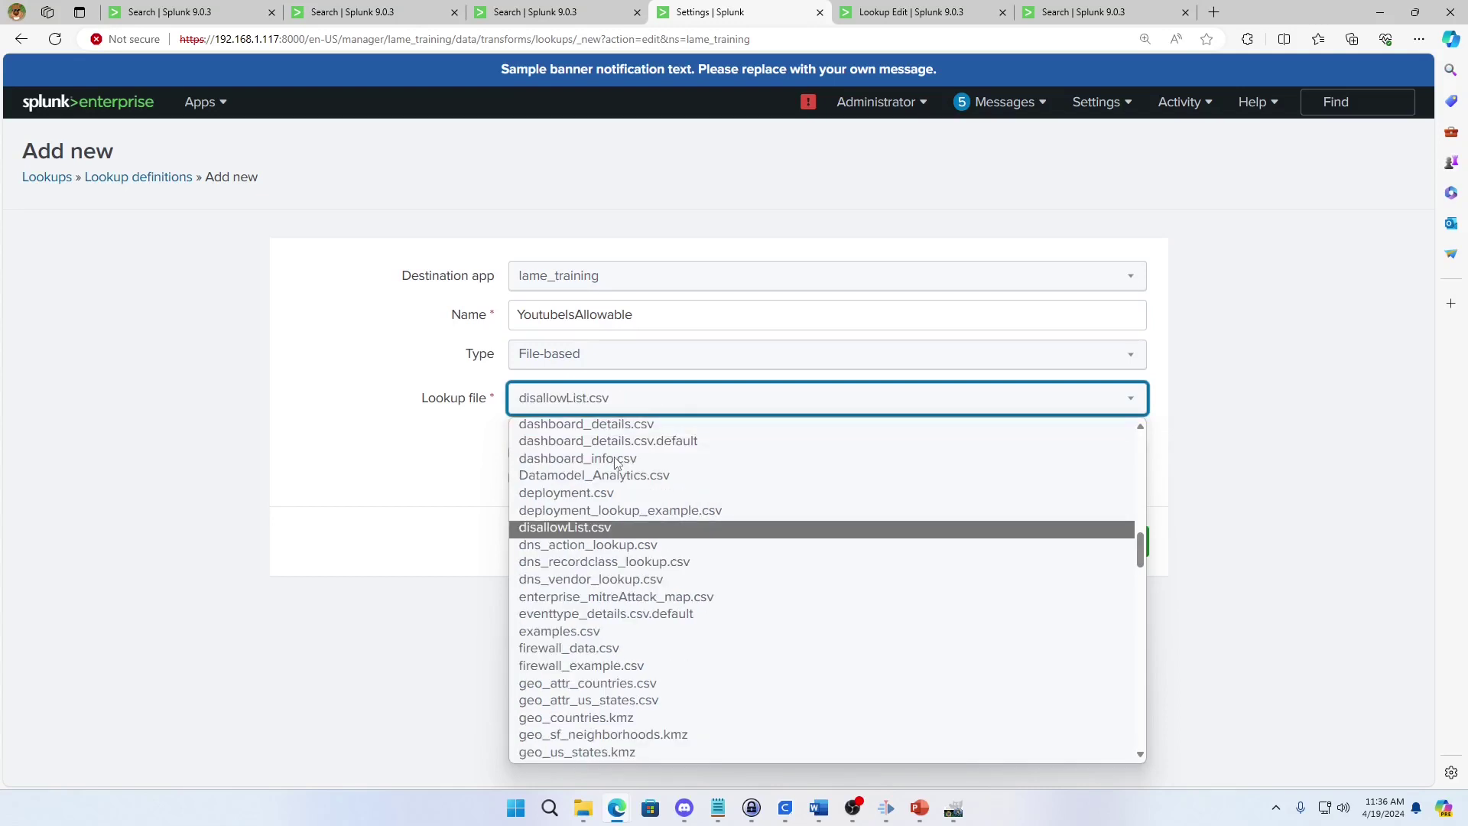
key(Return)
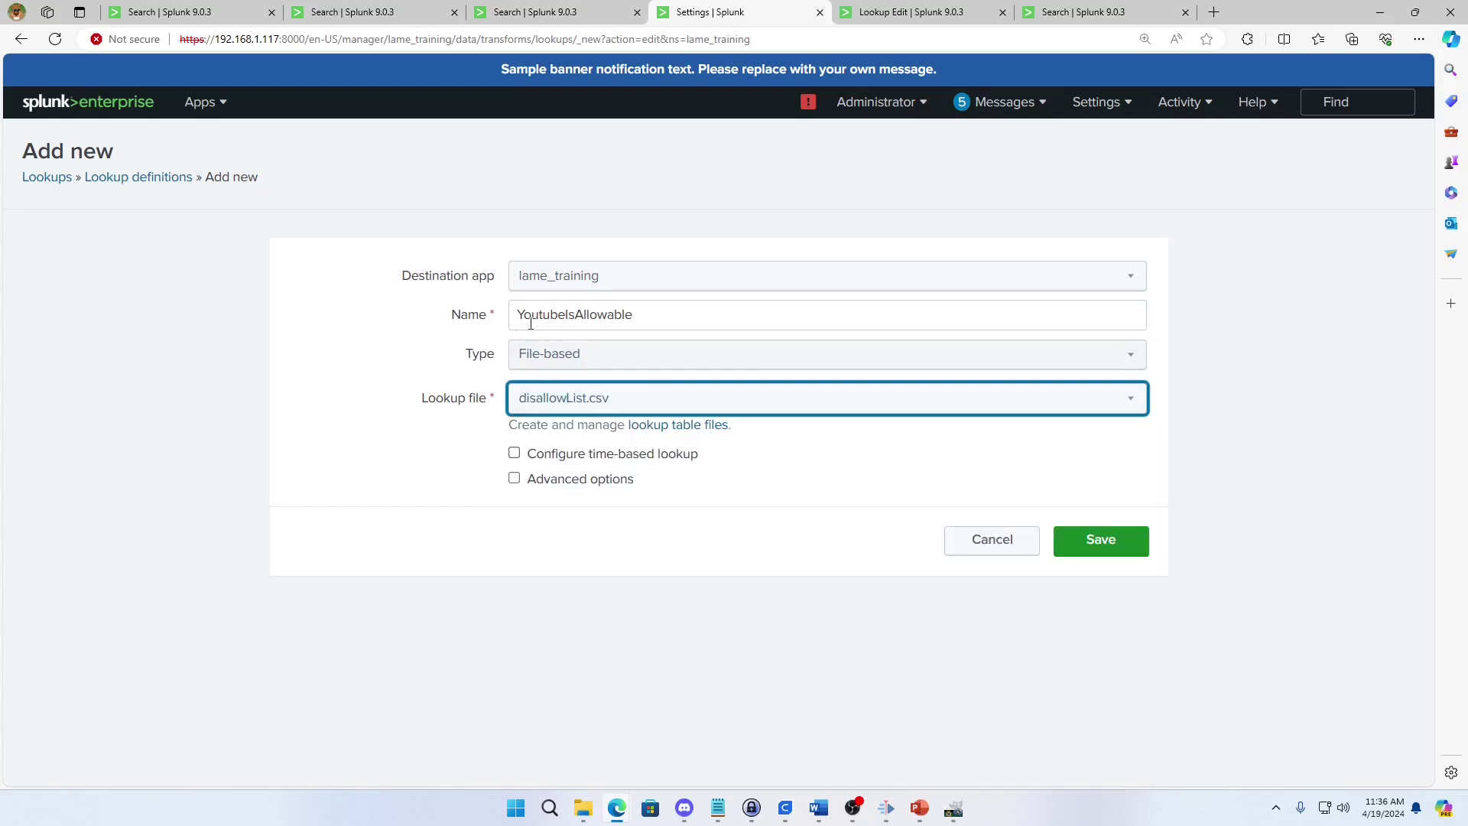
Finalize the name Youtube_disallowable, enable advanced options, turn off case-sensitive matching, and save
drag(570, 312, 668, 321)
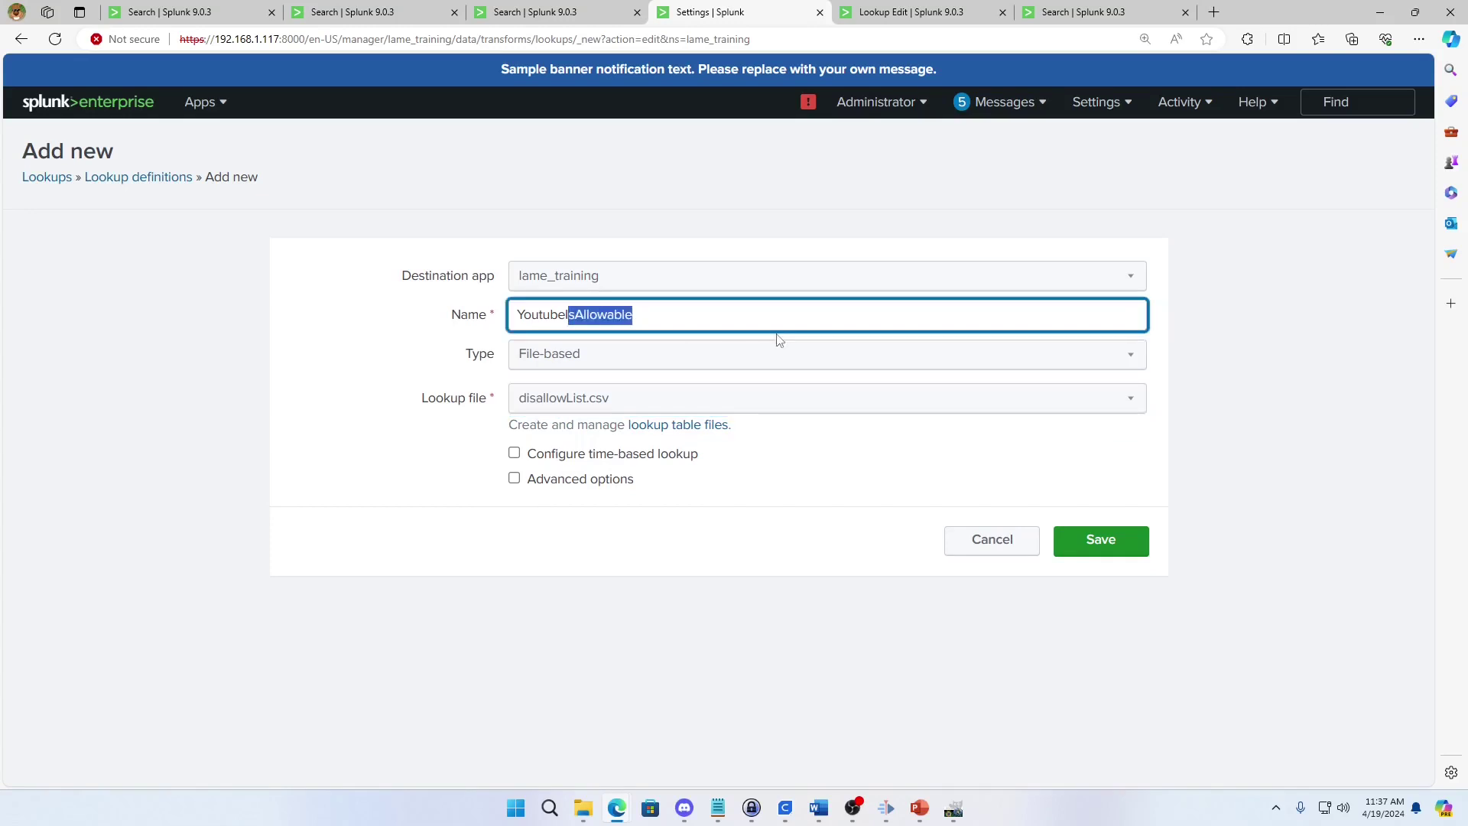
text(ID)
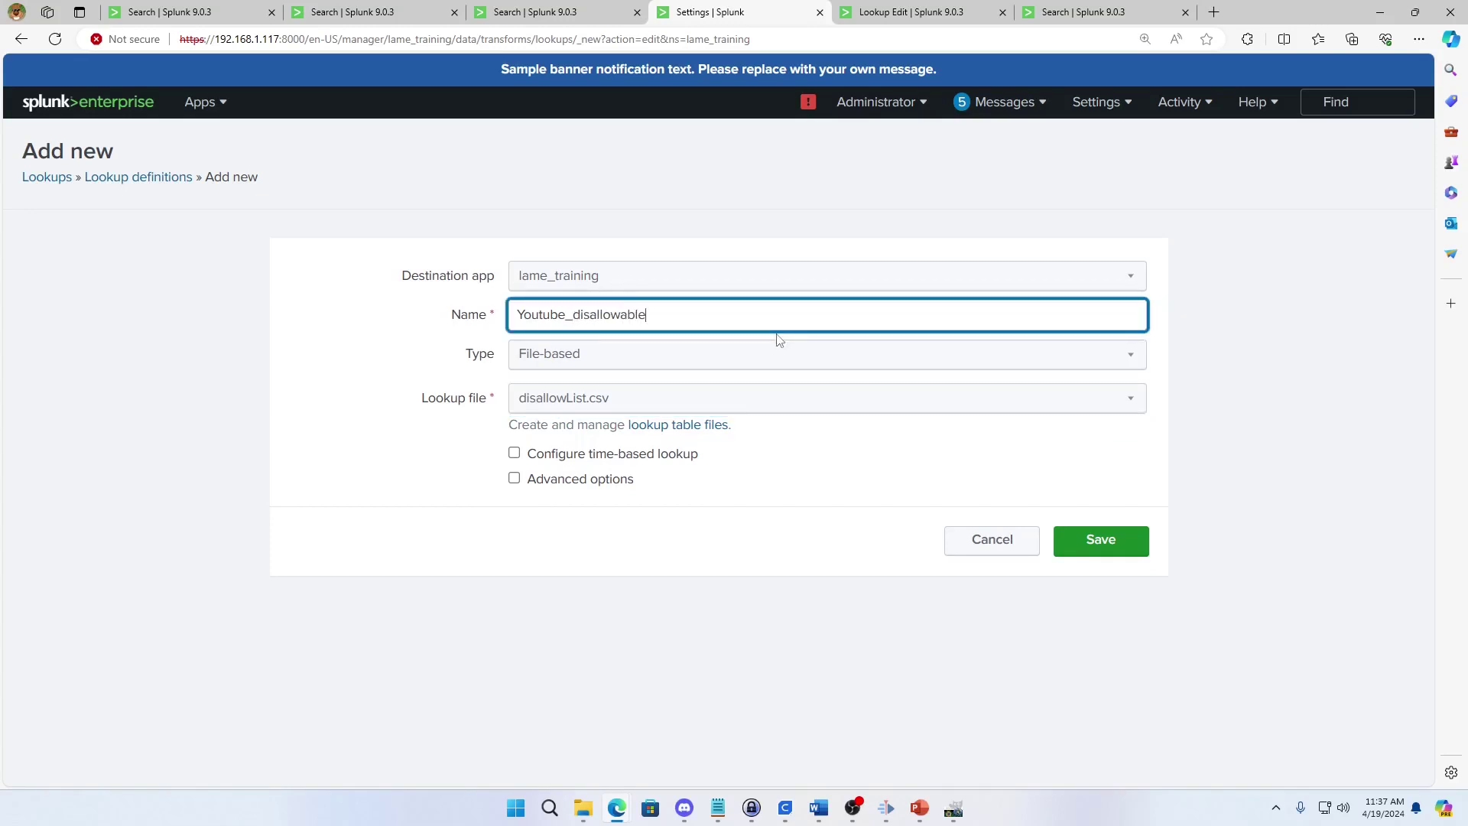
double_click(542, 316)
key(ctrl+c)
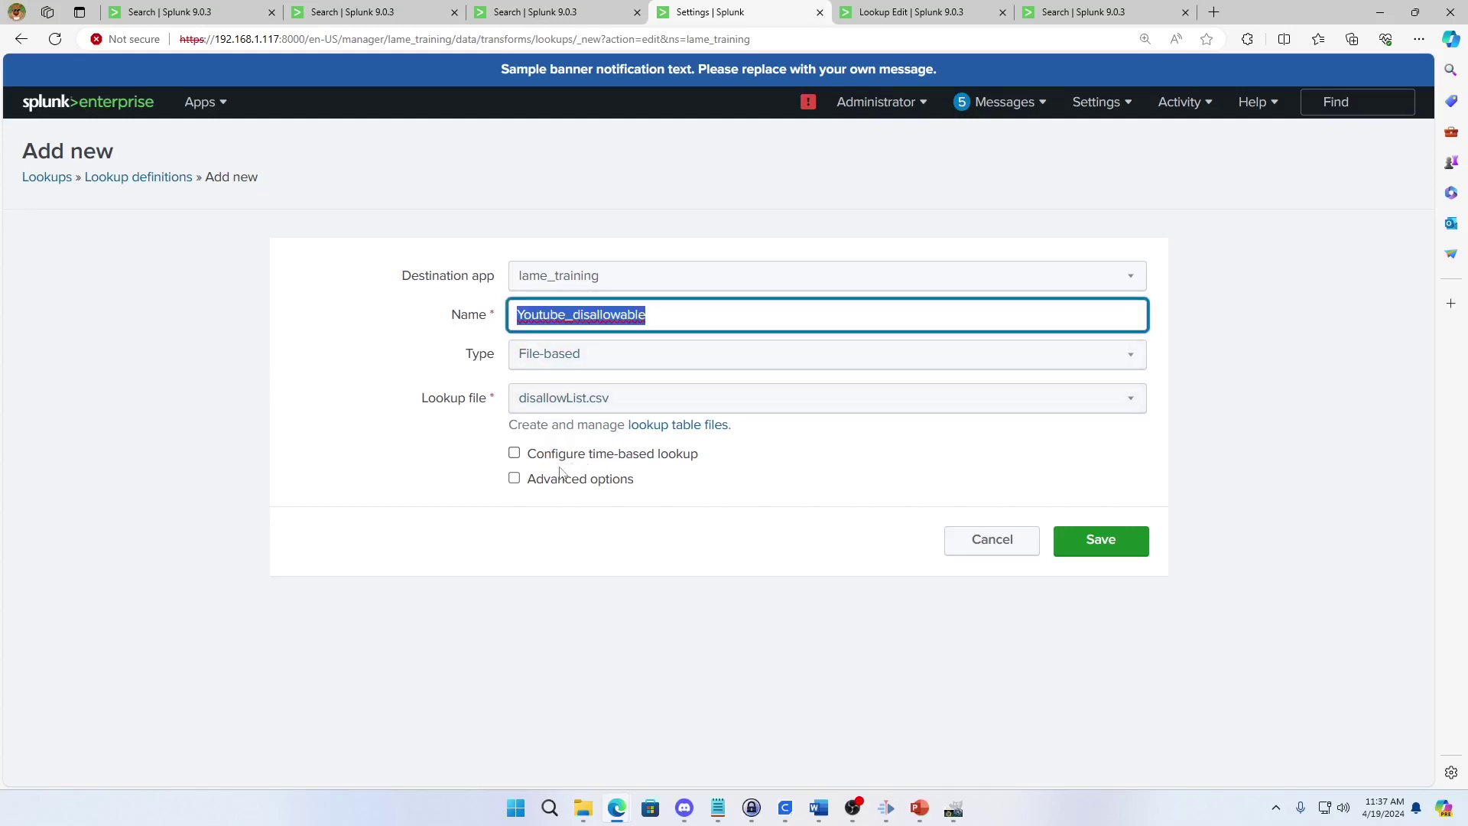
click(514, 480)
scroll(659, 498, down, 3)
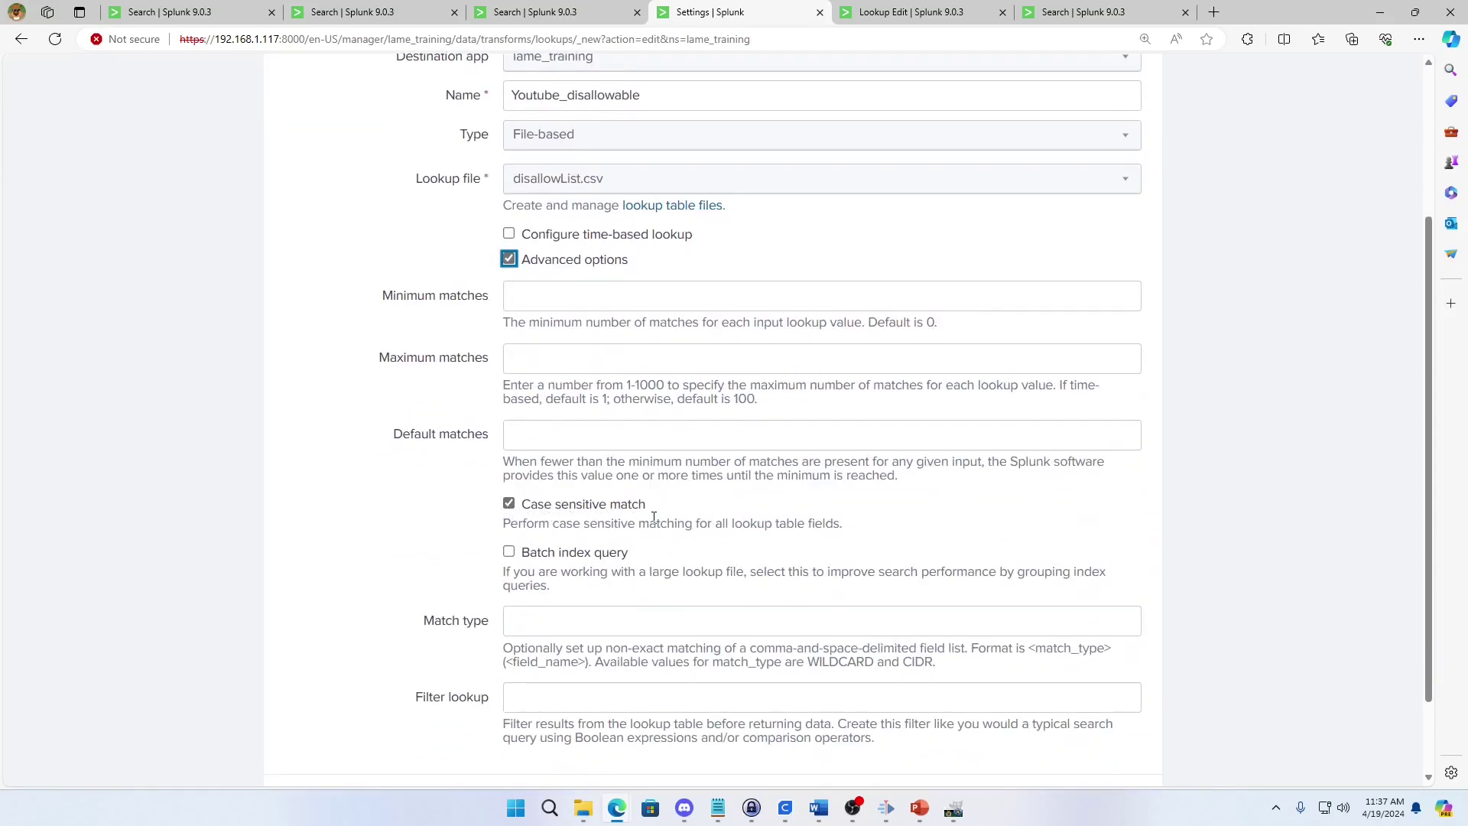
click(508, 505)
scroll(1039, 615, down, 2)
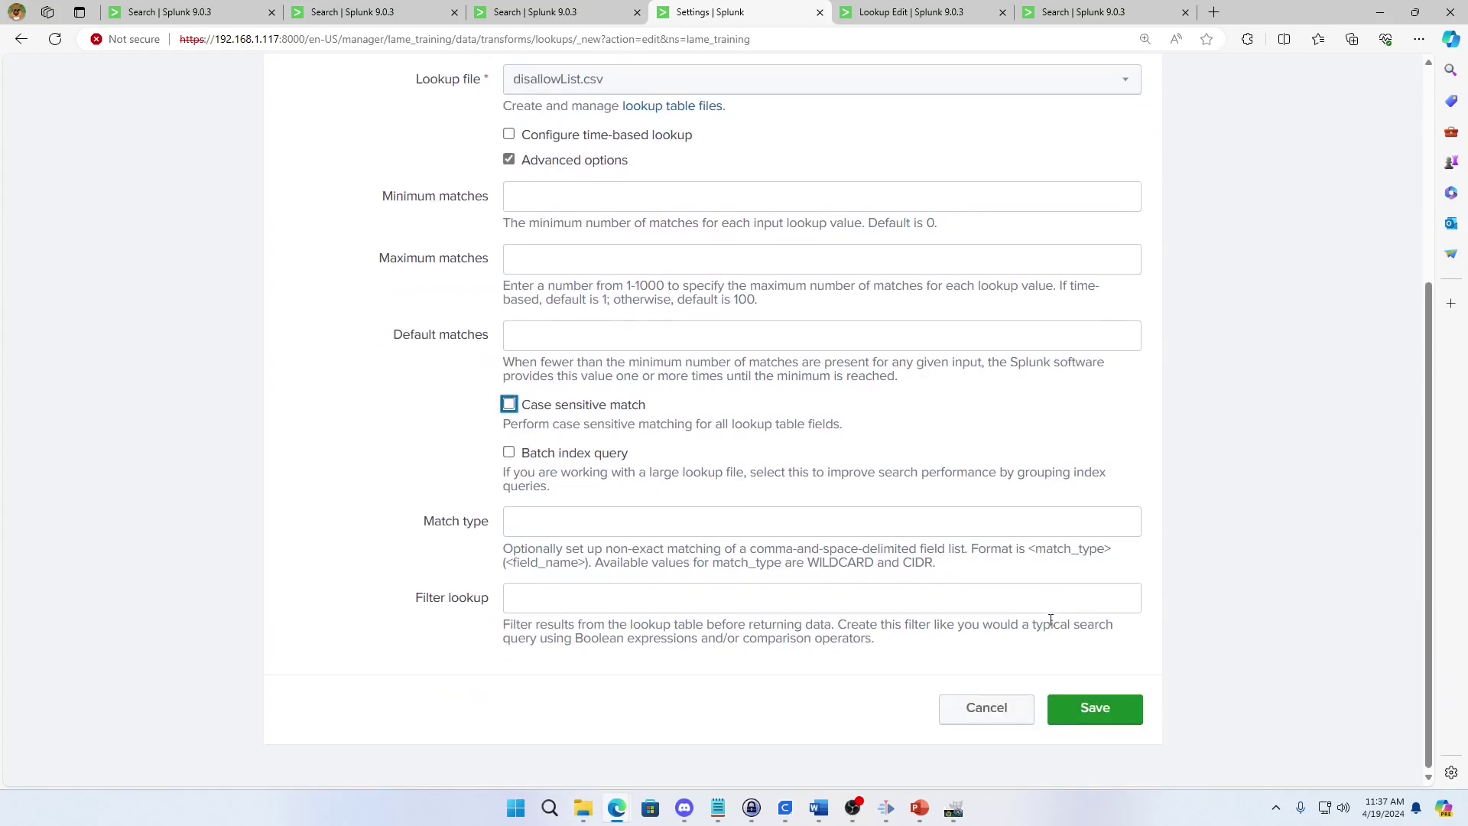
click(1080, 699)
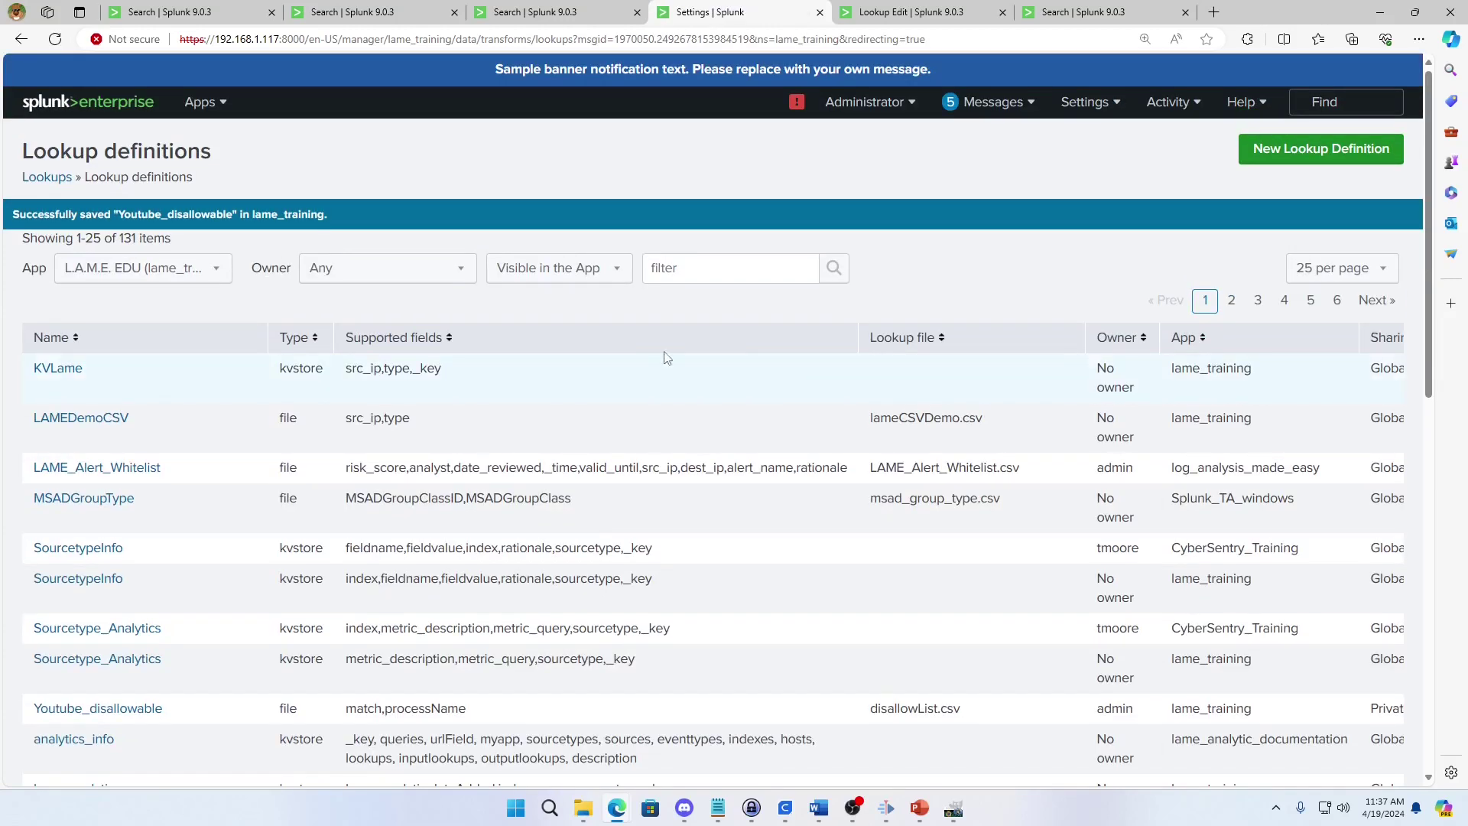
Filter the lookup definitions list for Youtube_disallowable
click(716, 266)
key(ctrl+v)
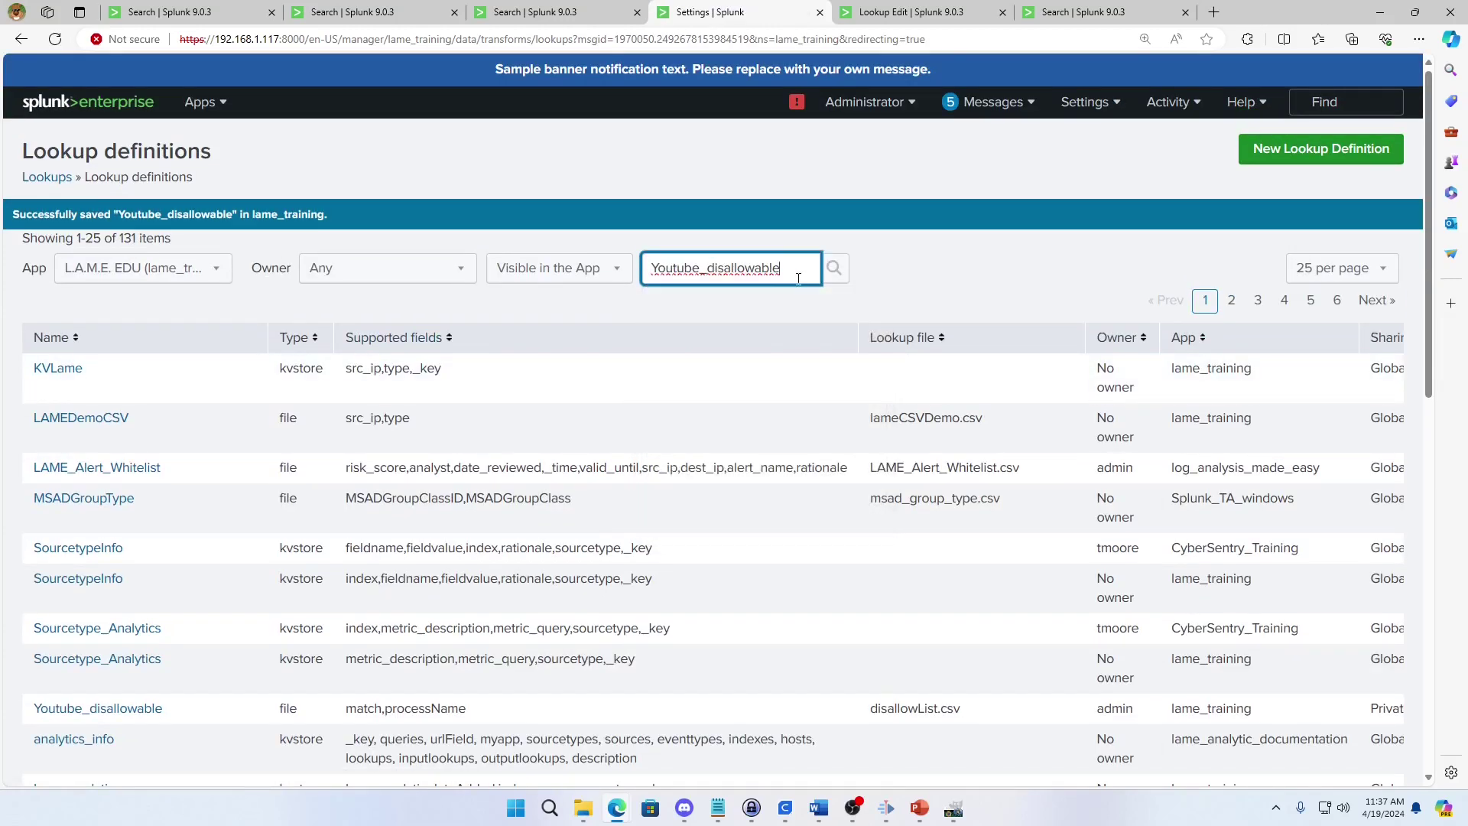
click(834, 267)
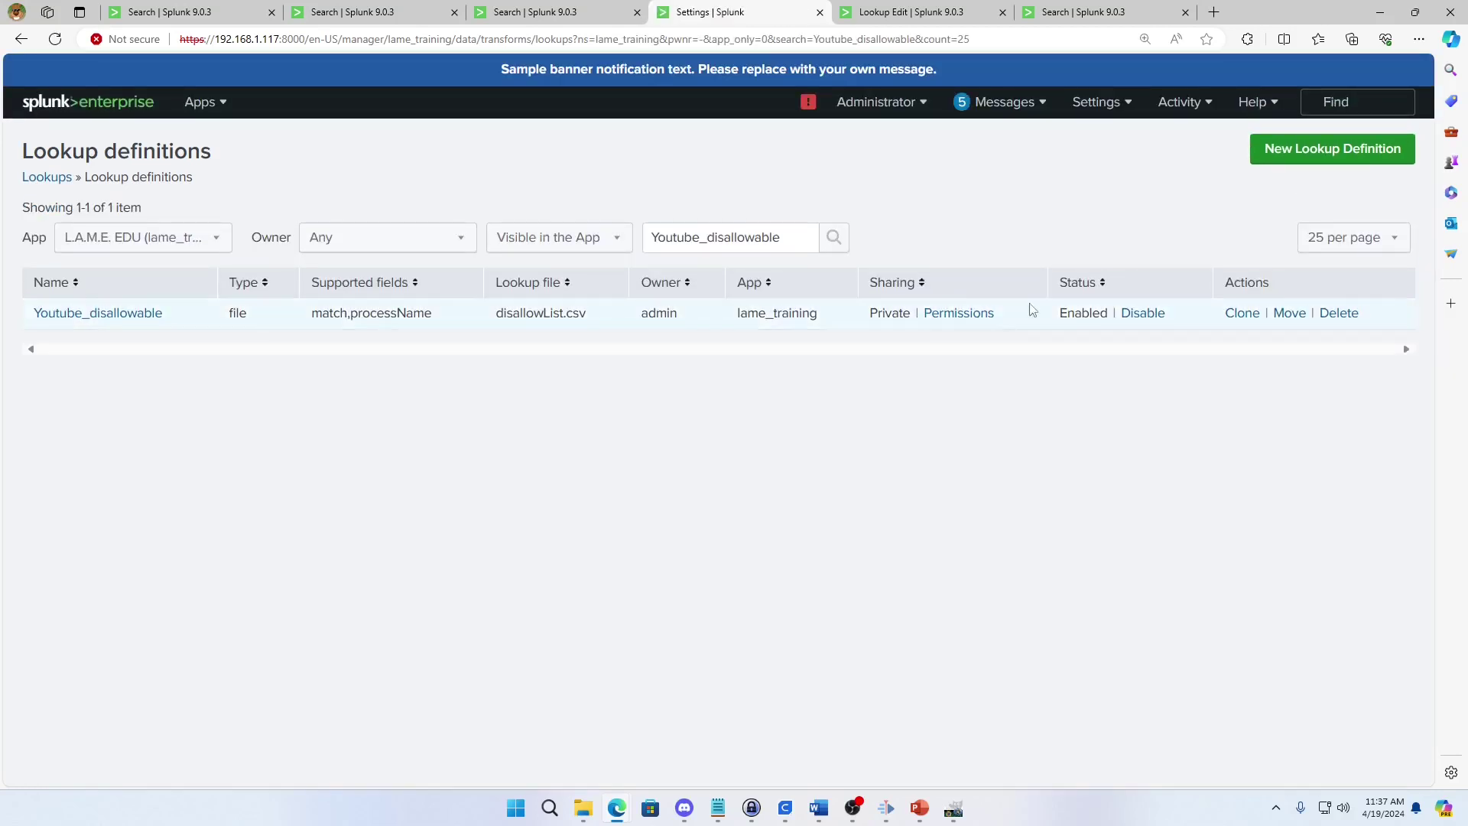
Share Youtube_disallowable with all apps, giving Everyone read and admin write access
click(943, 313)
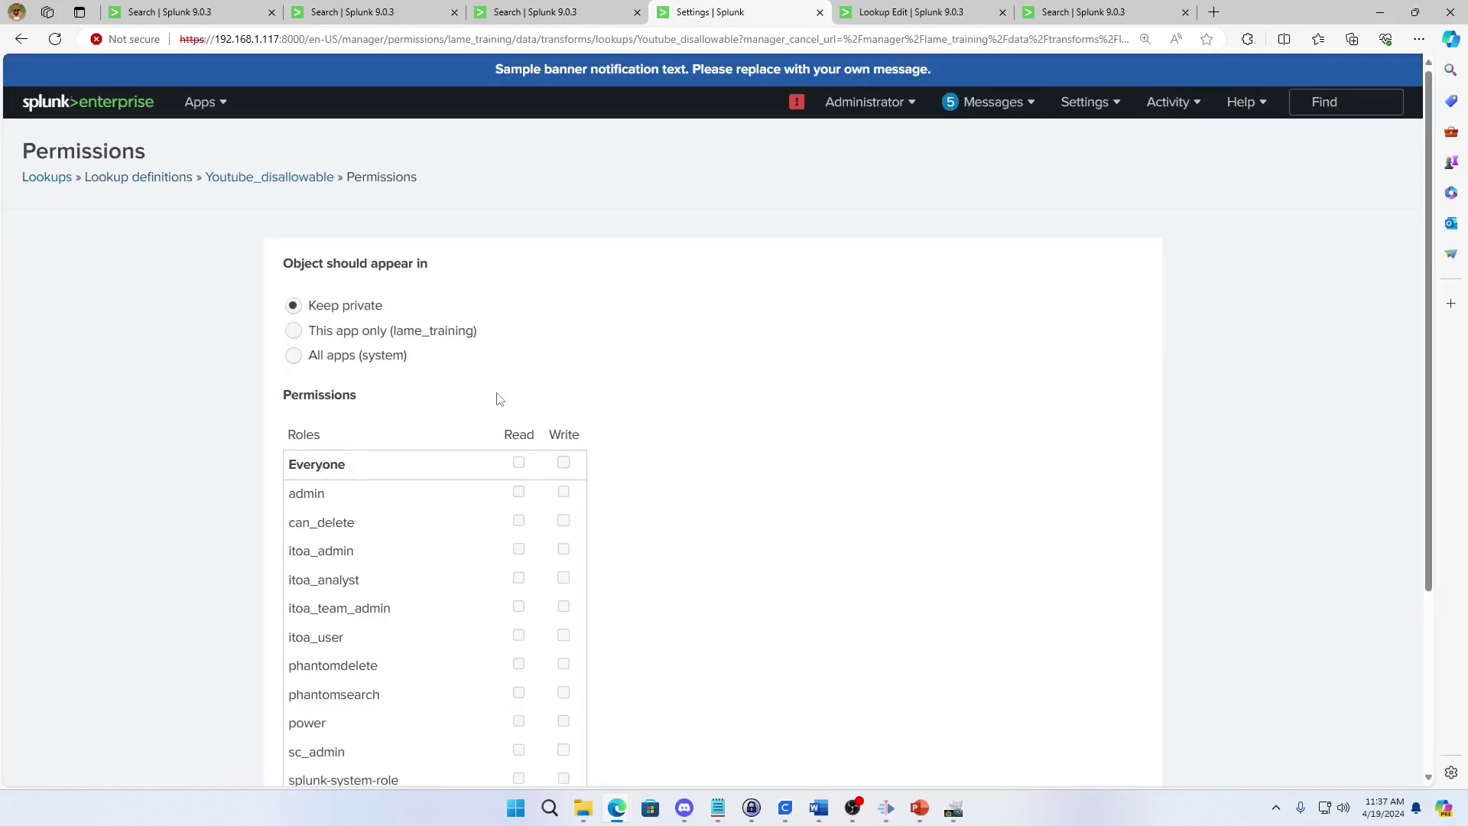
click(333, 356)
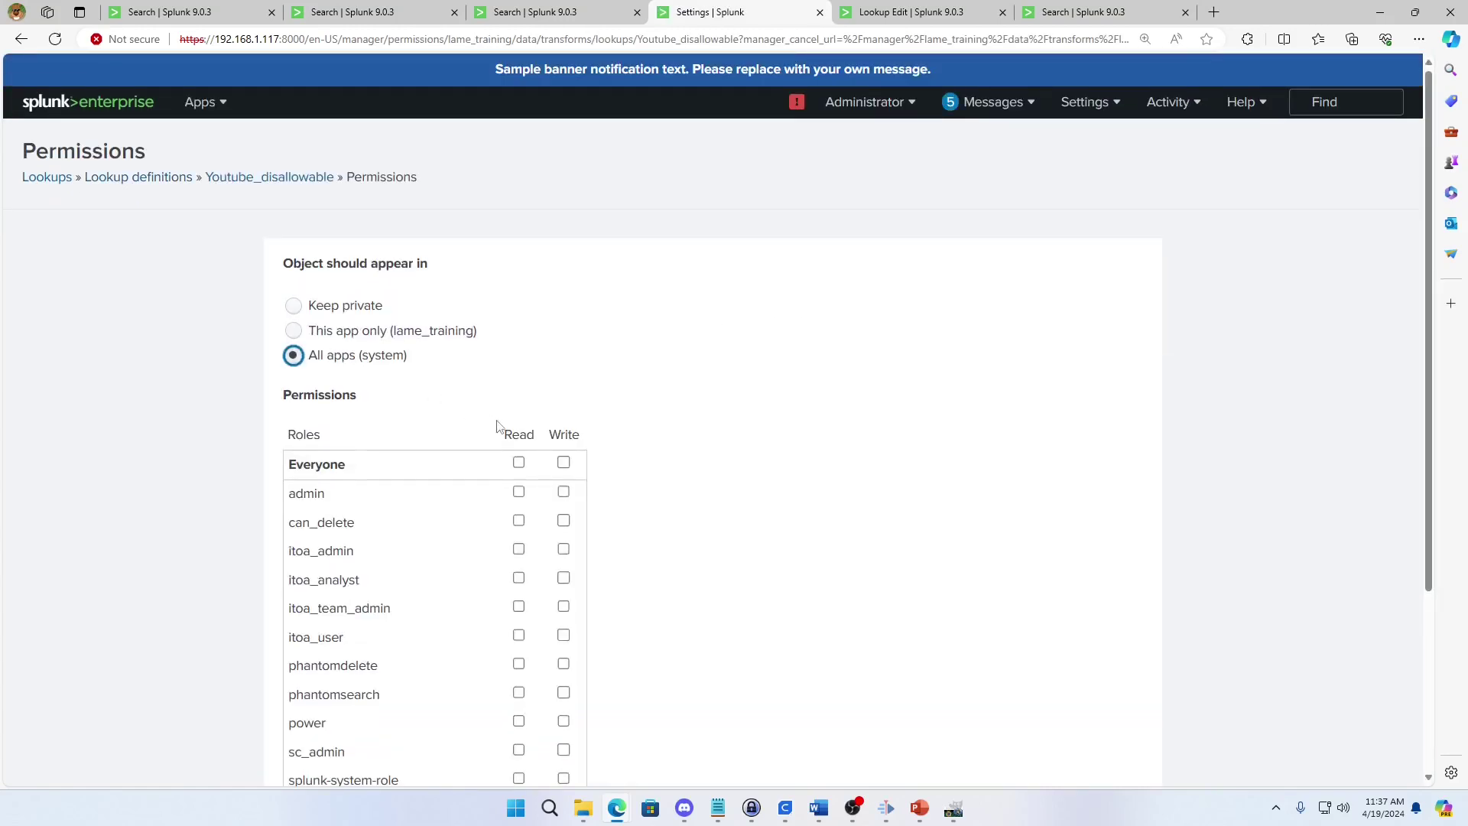
click(520, 462)
click(564, 490)
scroll(751, 518, down, 3)
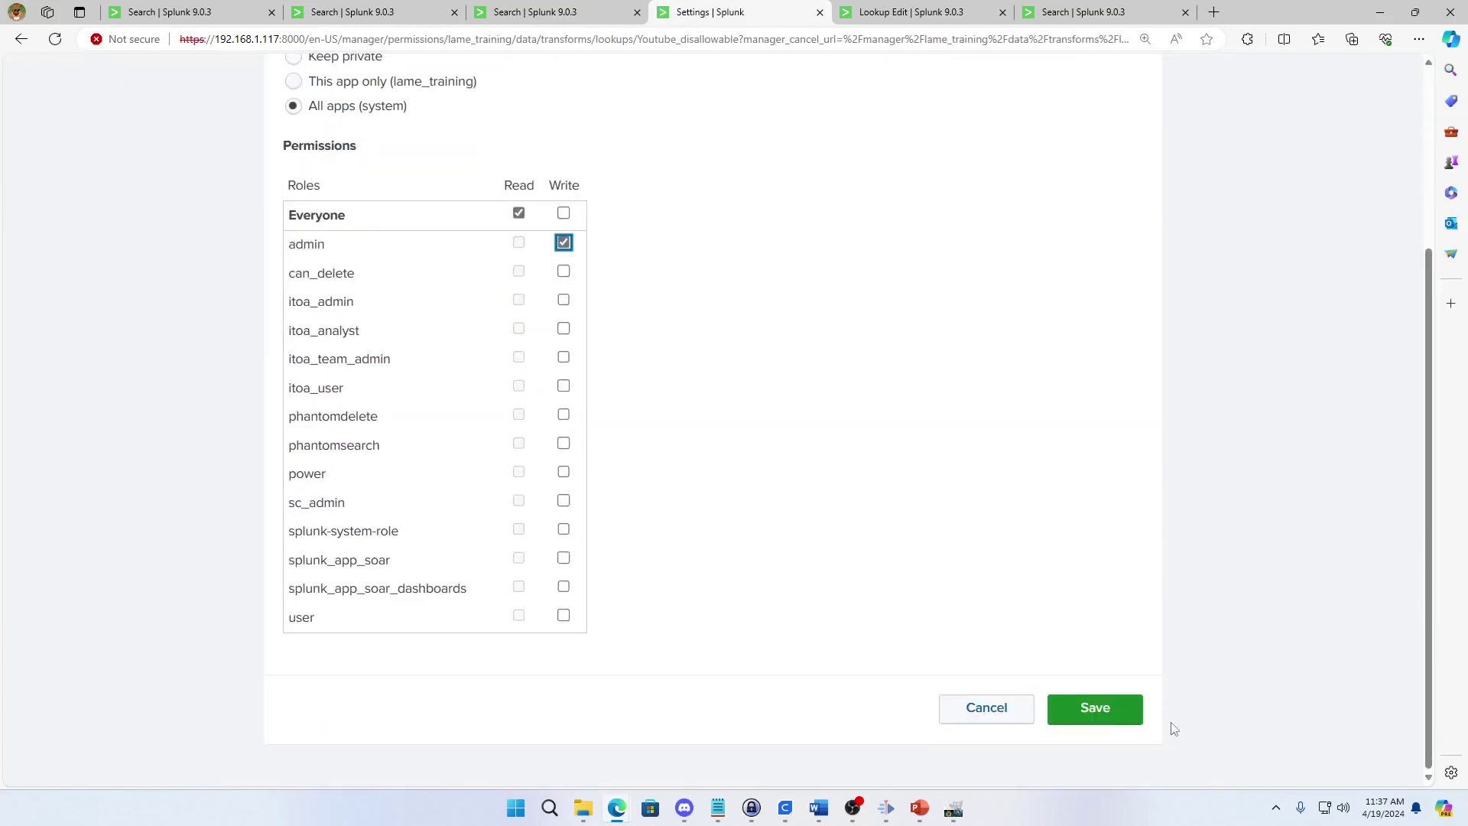
click(1123, 722)
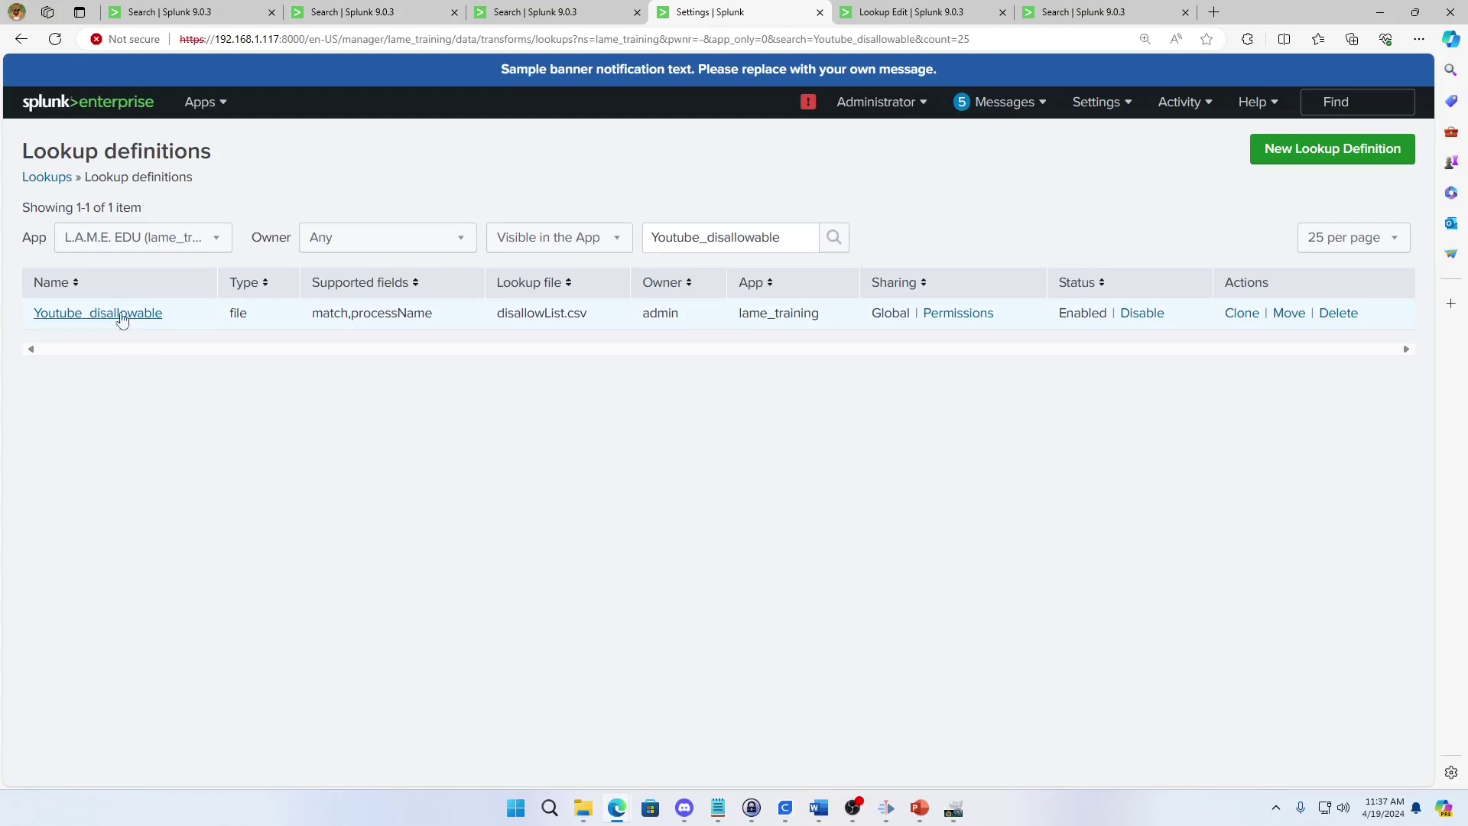
Replace disallowList.csv with Youtube_disallowable on the lookup line and rerun, flagging ClipRenew with match 1
click(370, 15)
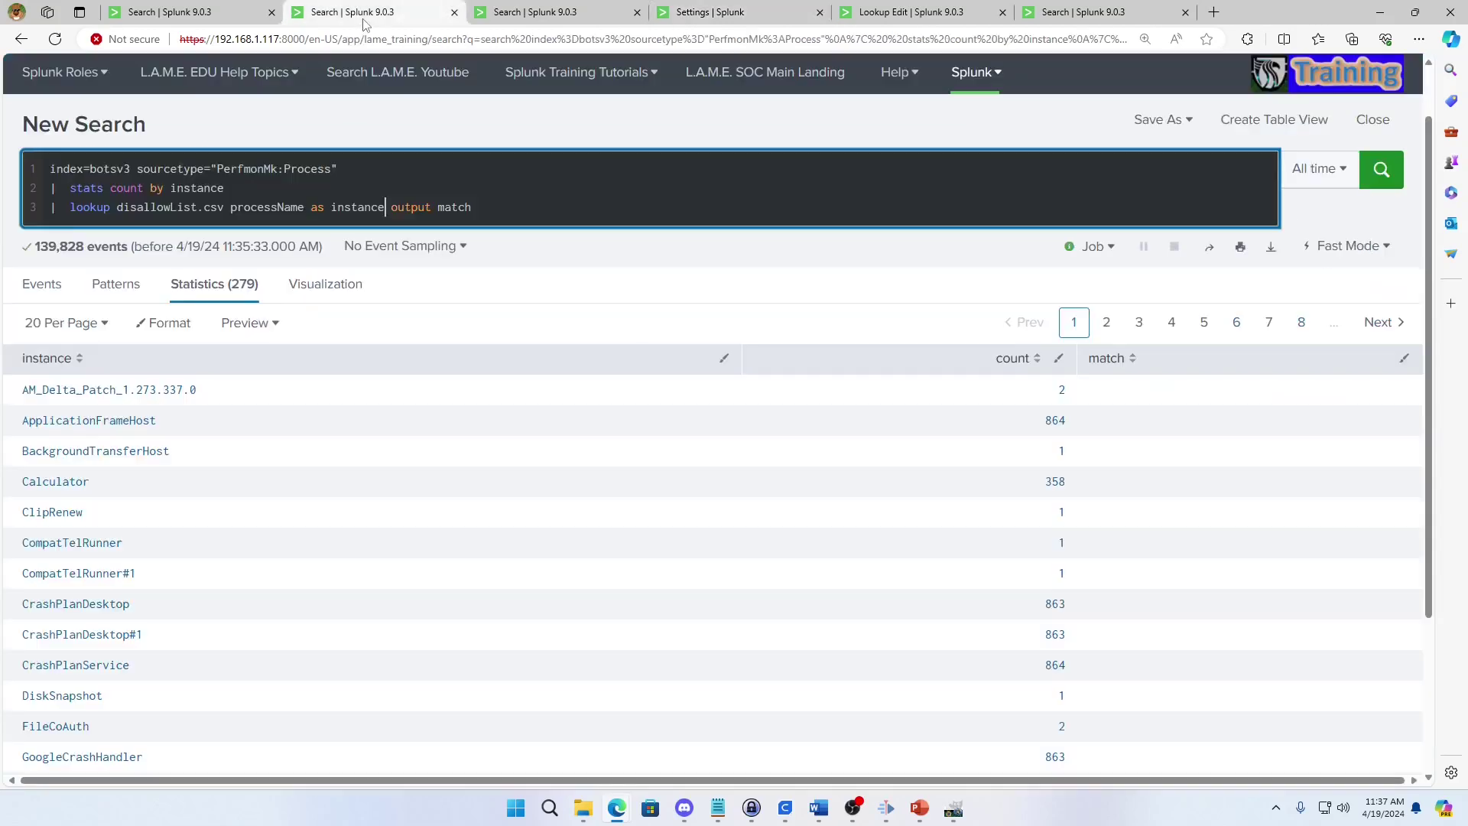
double_click(139, 205)
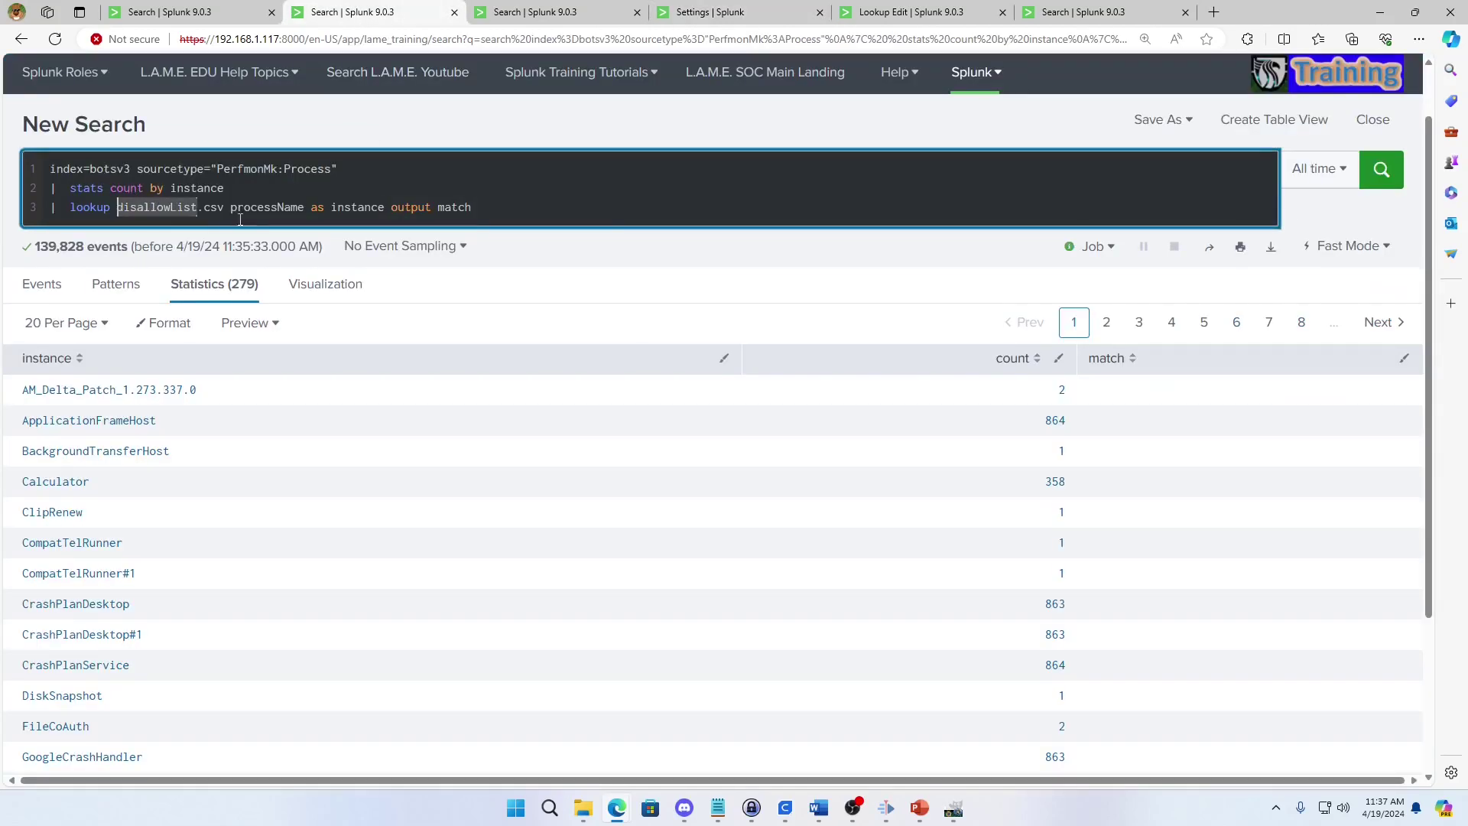
text(Youtube_disallowable)
key(Delete)
key(Delete)
key(Delete)
key(Delete)
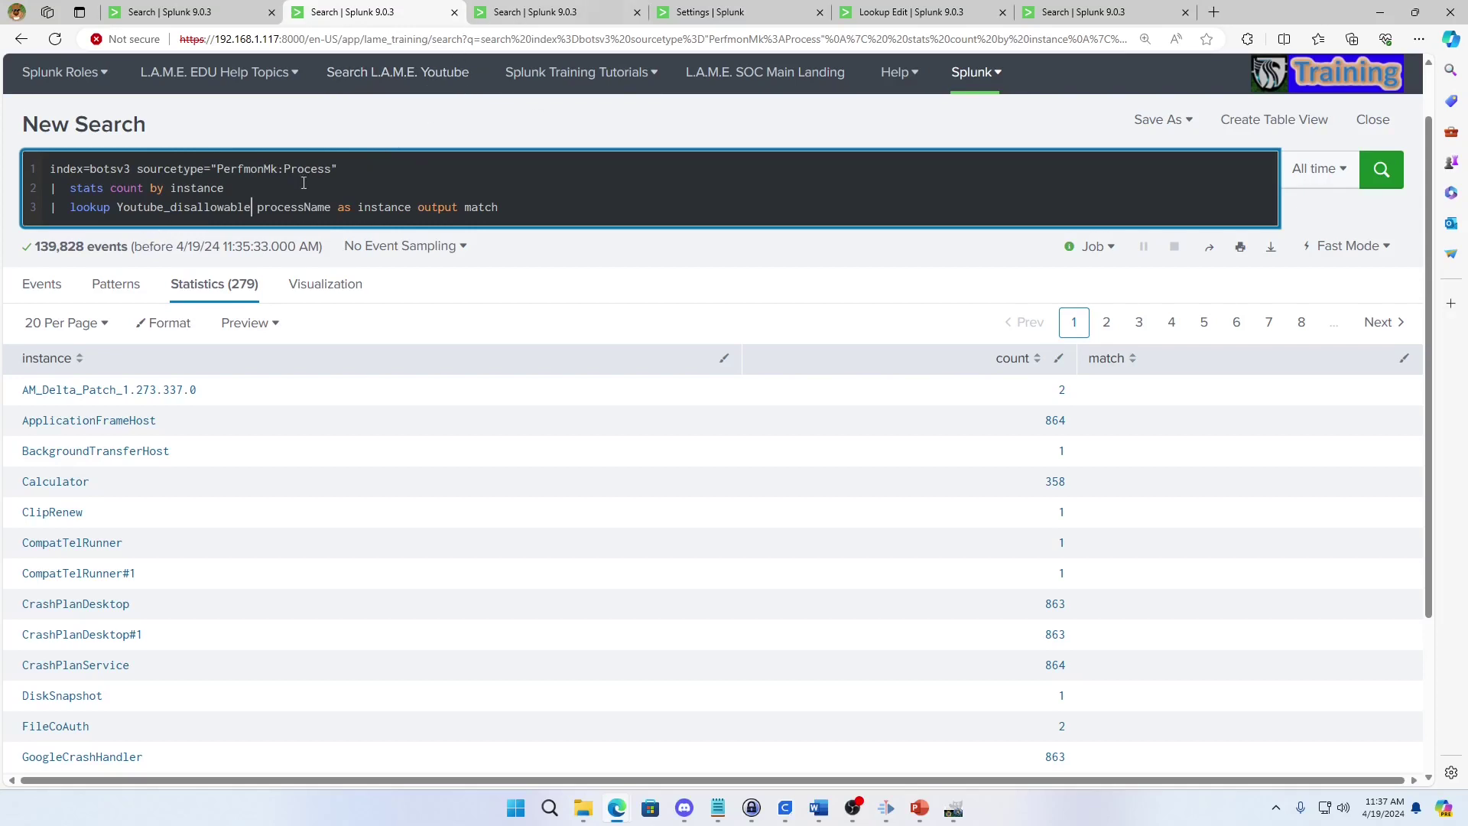
click(500, 207)
key(Return)
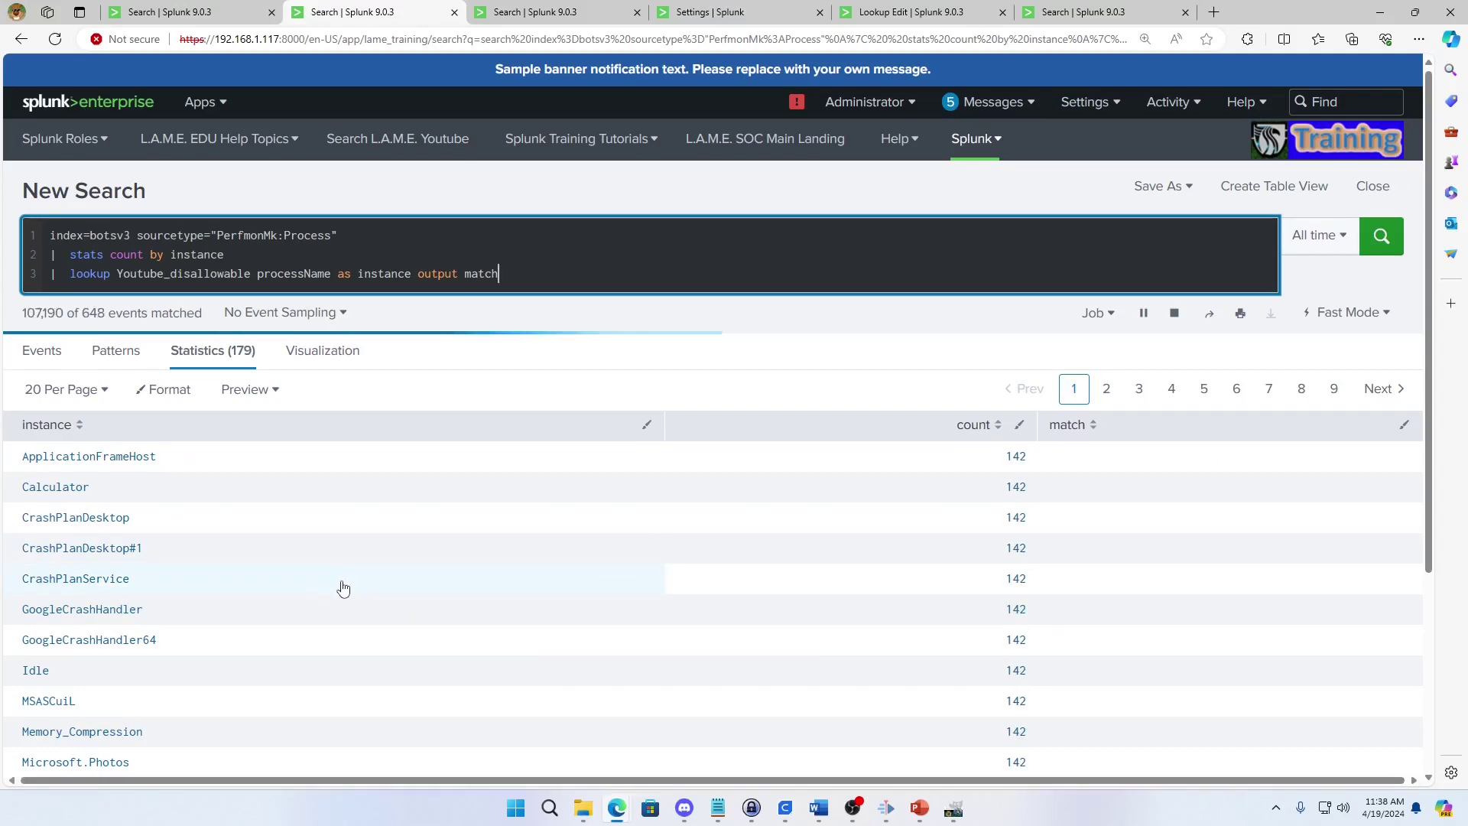
scroll(340, 591, down, 1)
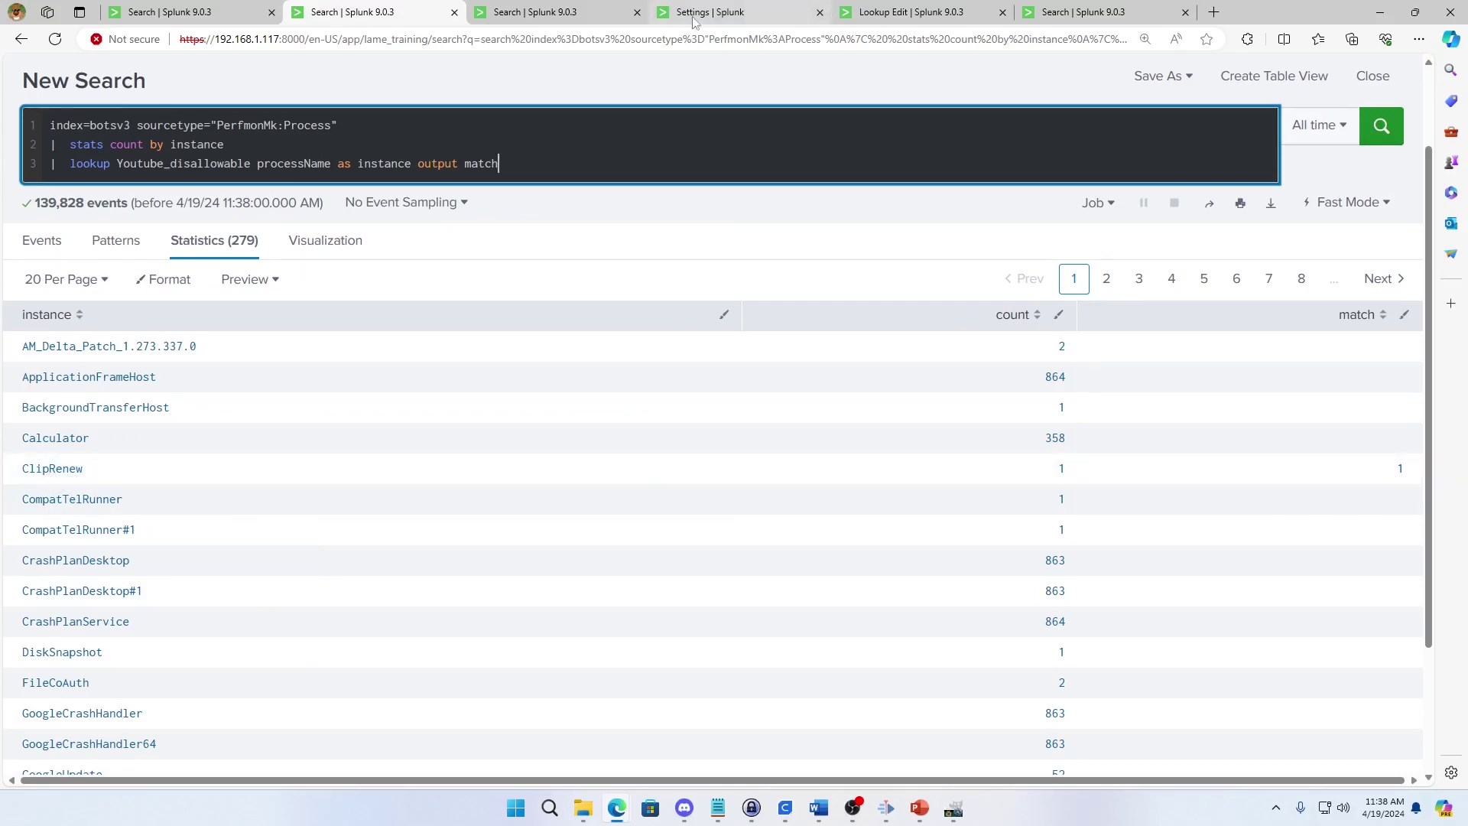
Reopen the Youtube_disallowable definition from the lookup definitions settings for editing
click(849, 14)
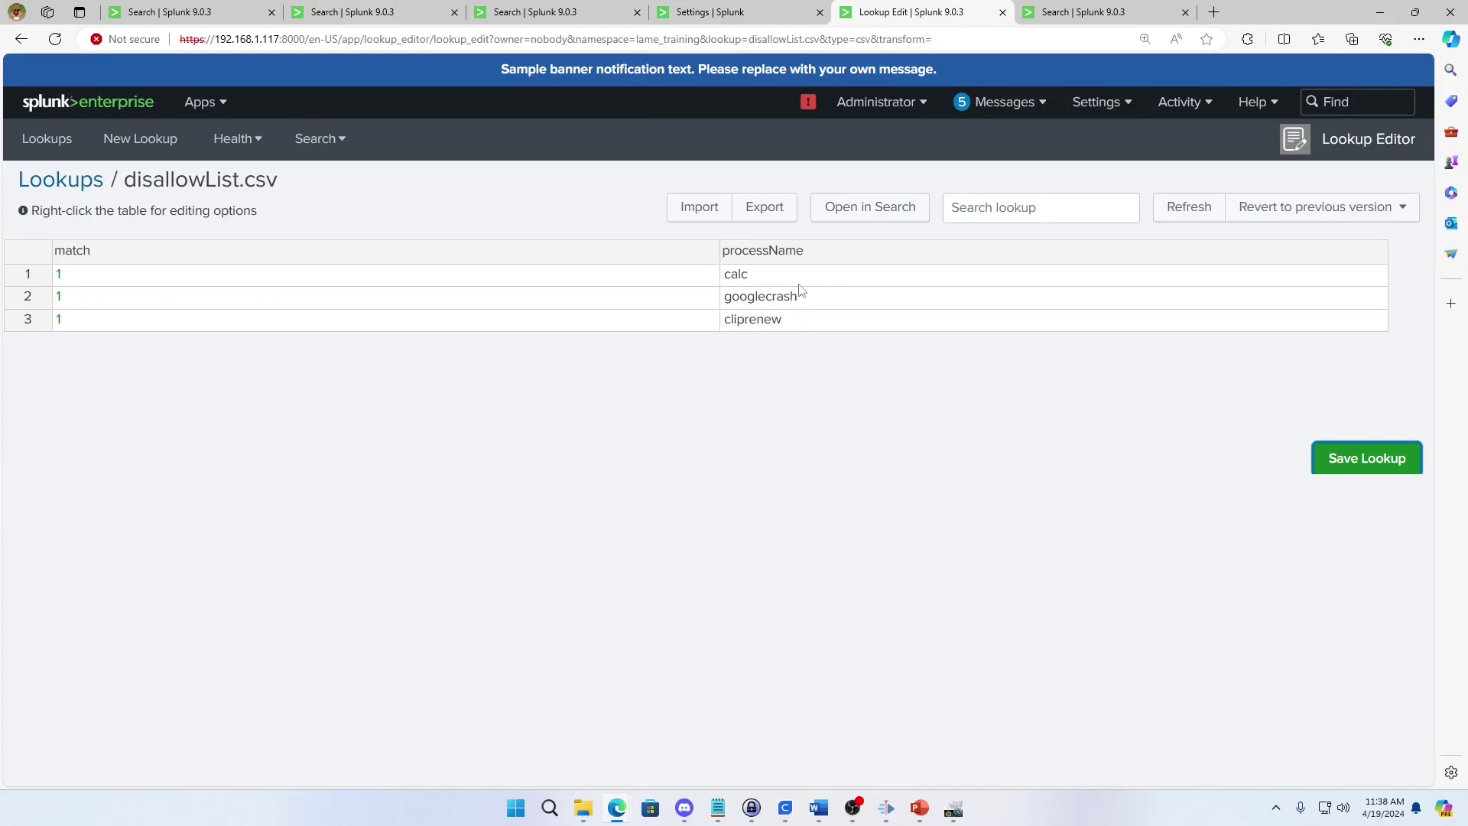
click(367, 13)
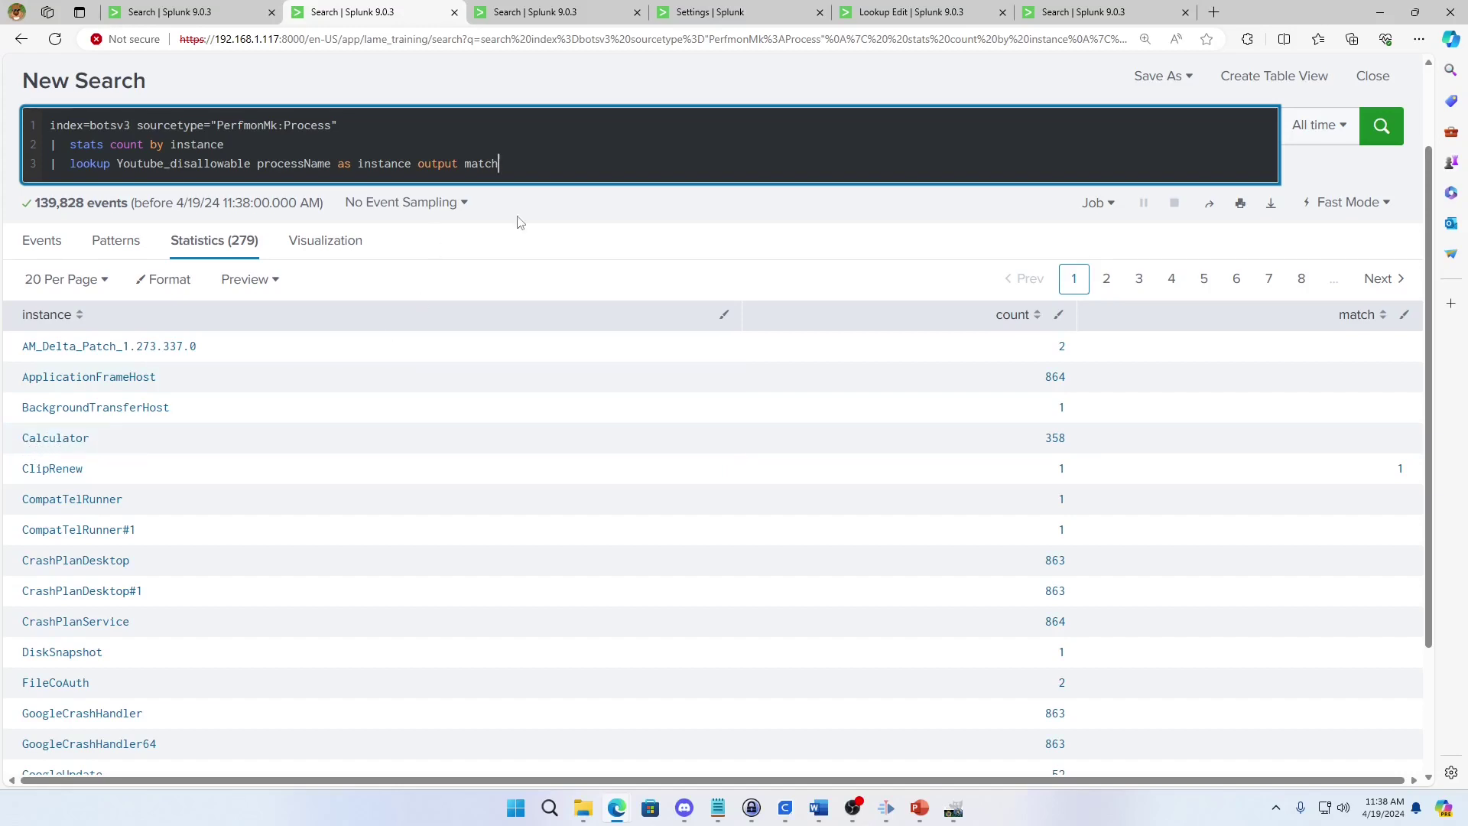
click(711, 12)
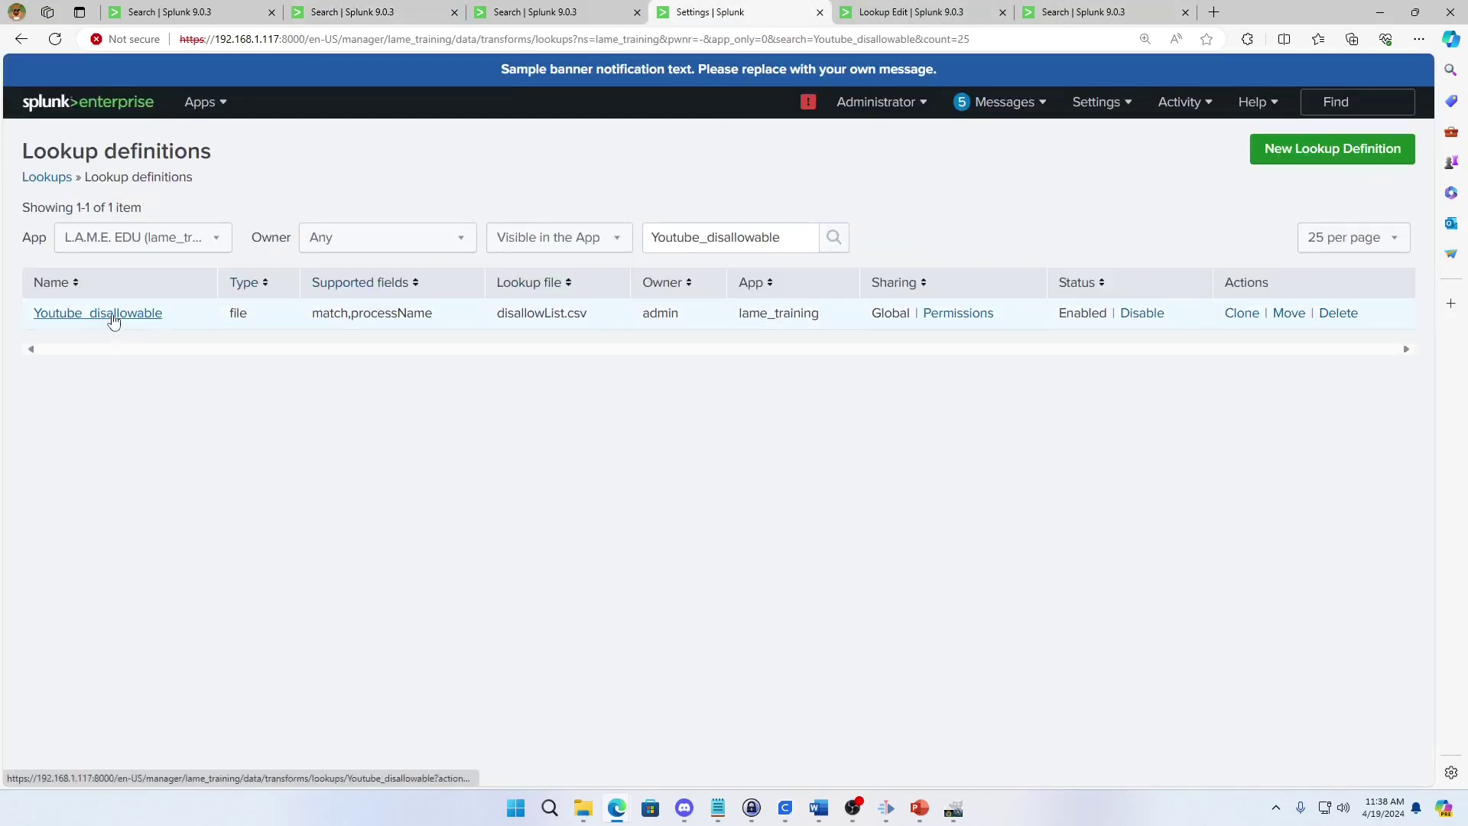
click(120, 318)
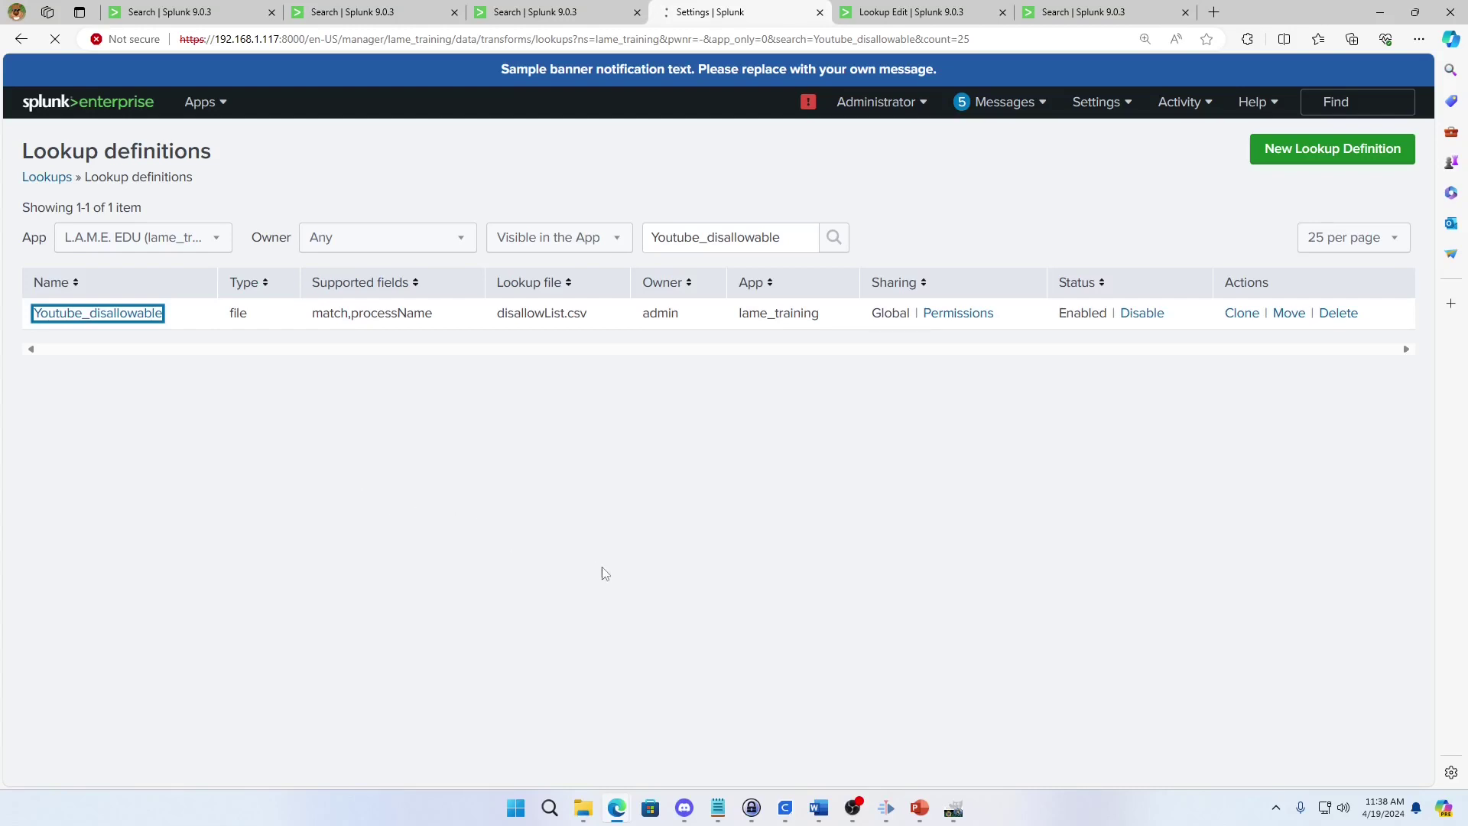
Enable advanced options, set the match type to WILDCARD(processName), and save
click(514, 399)
scroll(516, 405, down, 3)
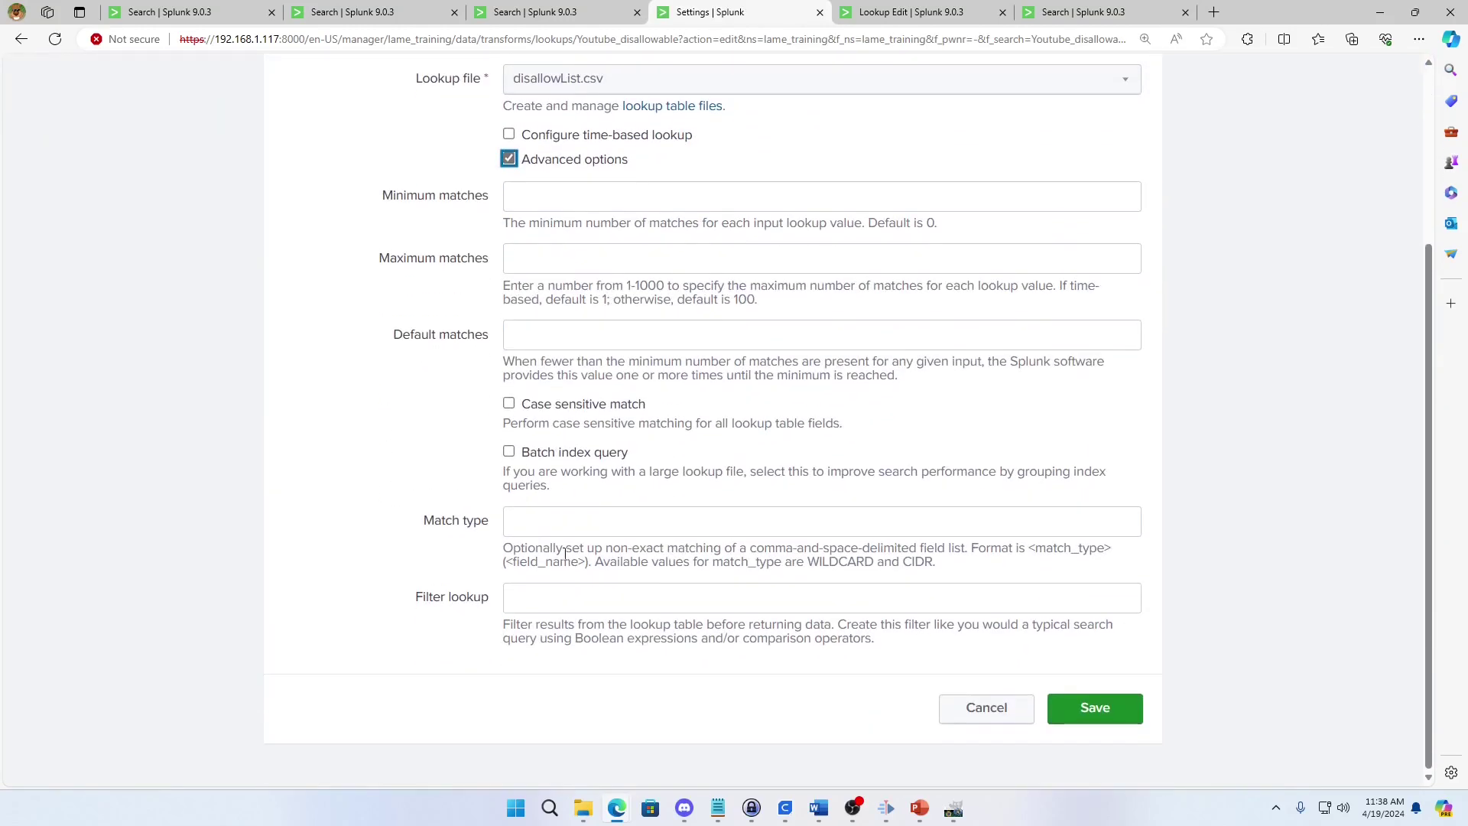
click(781, 531)
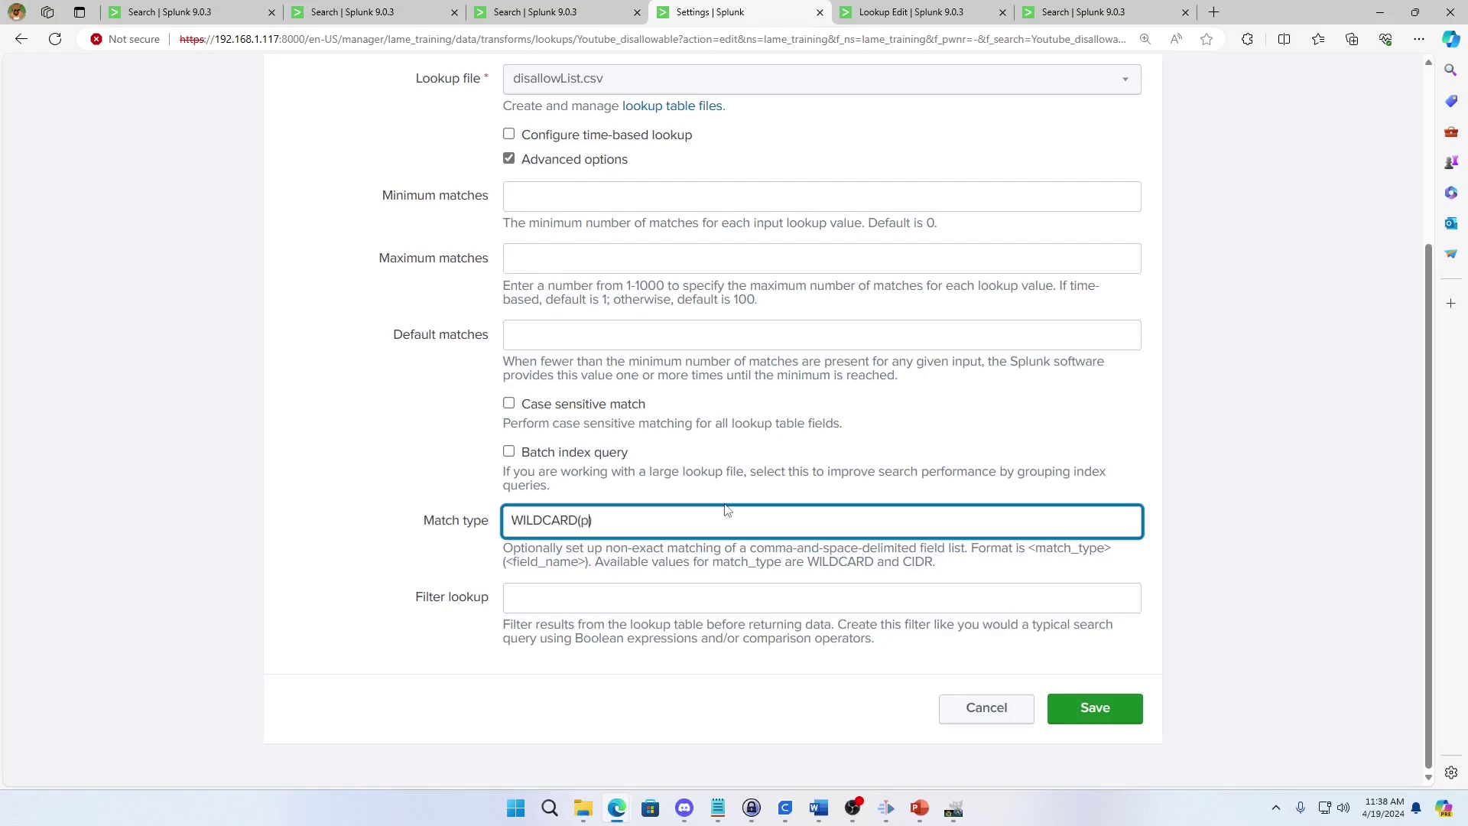
text(ame)
click(535, 12)
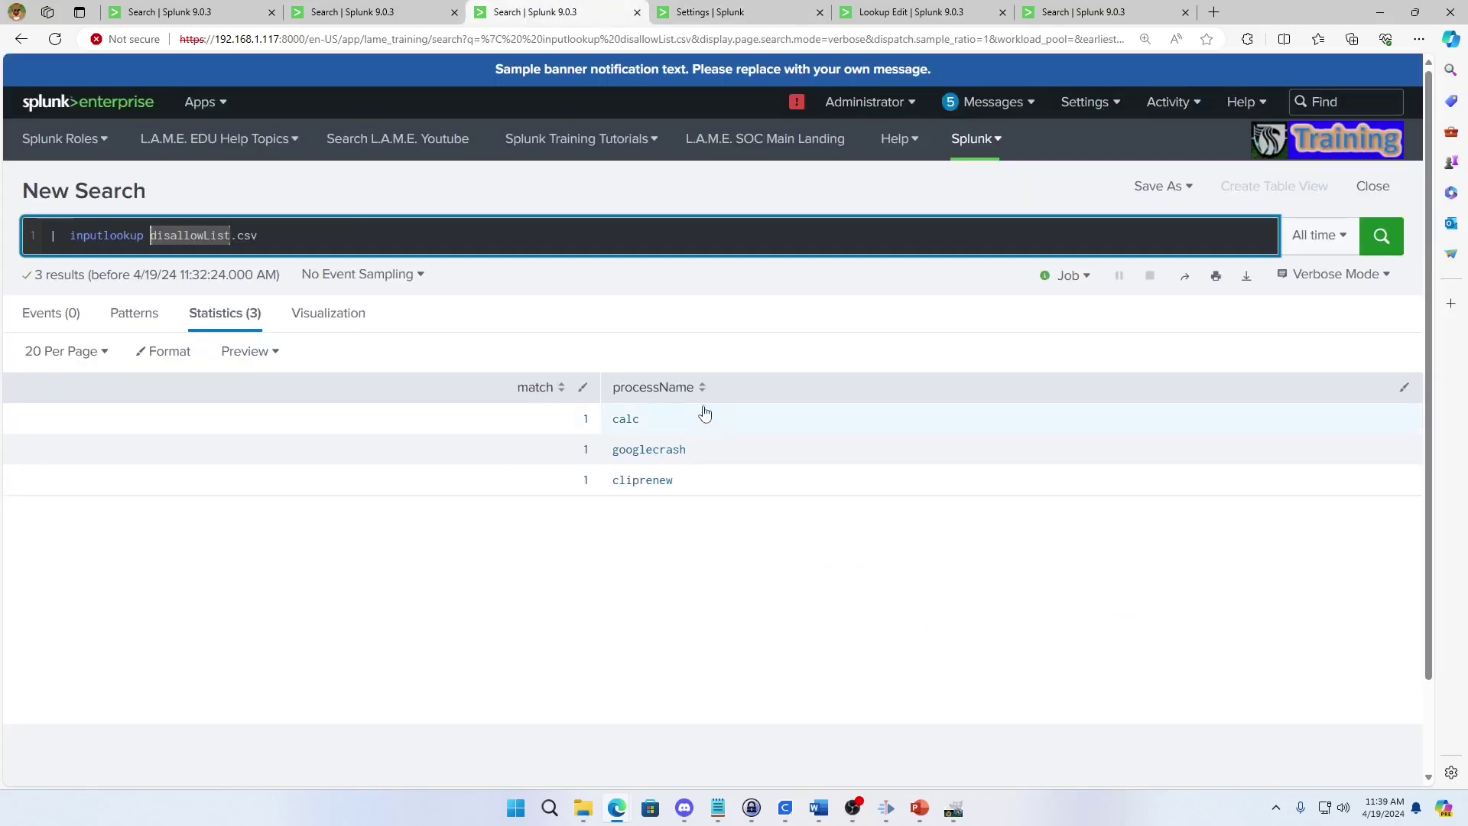
click(711, 14)
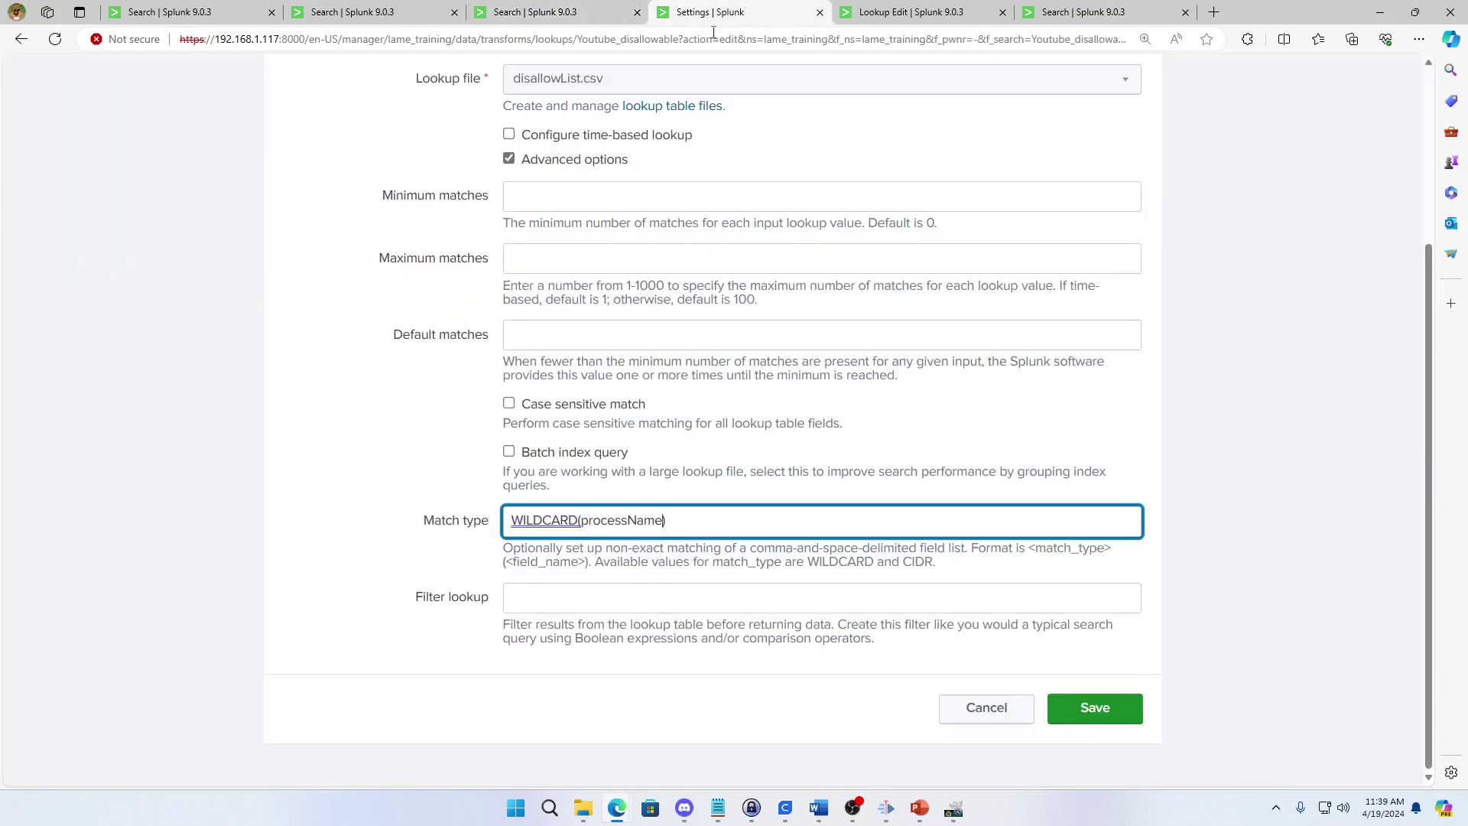
click(1082, 705)
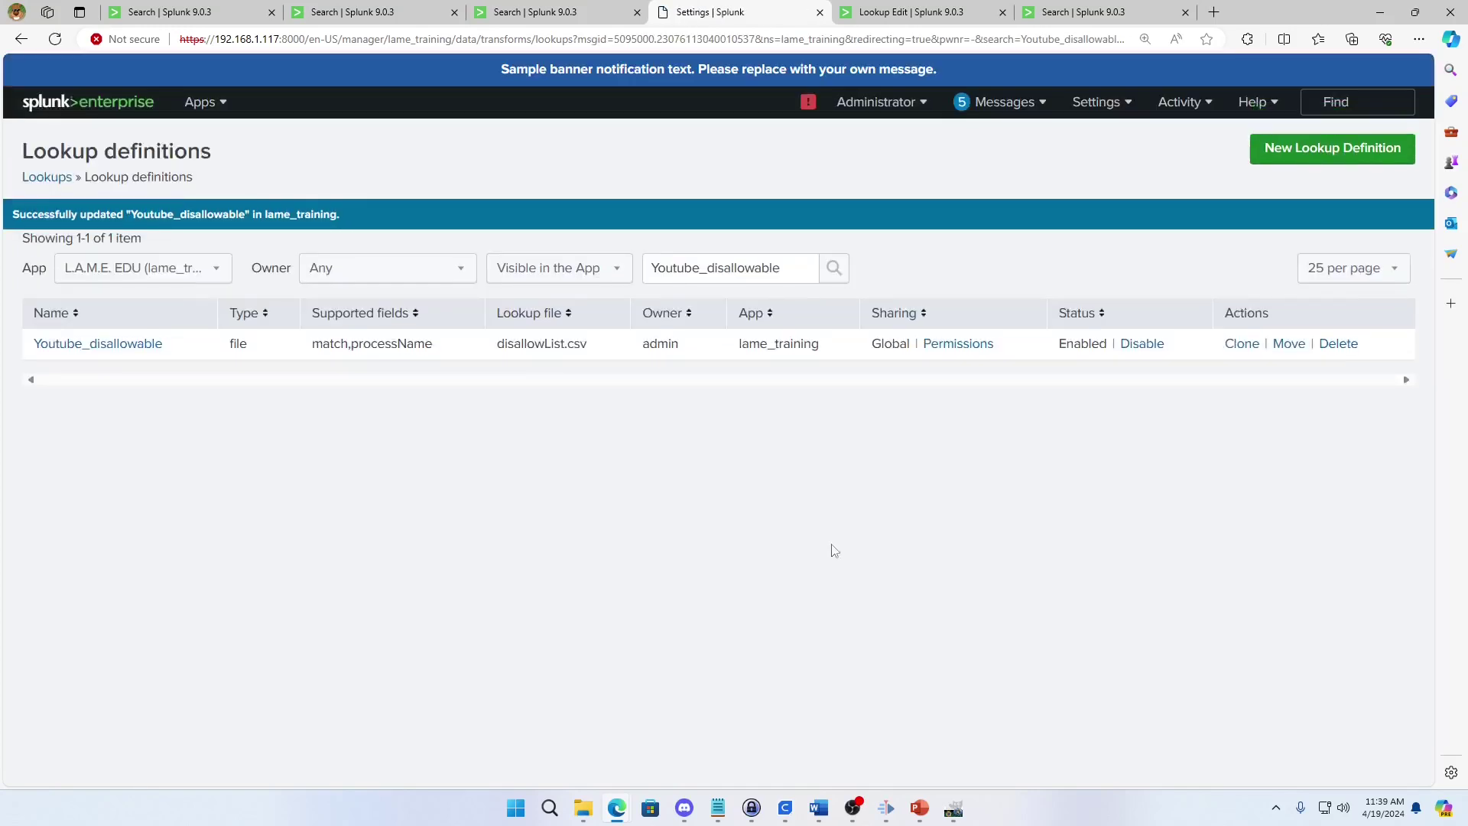
Rerun the process search with the updated lookup, then return to the disallowList.csv inputlookup search
click(374, 22)
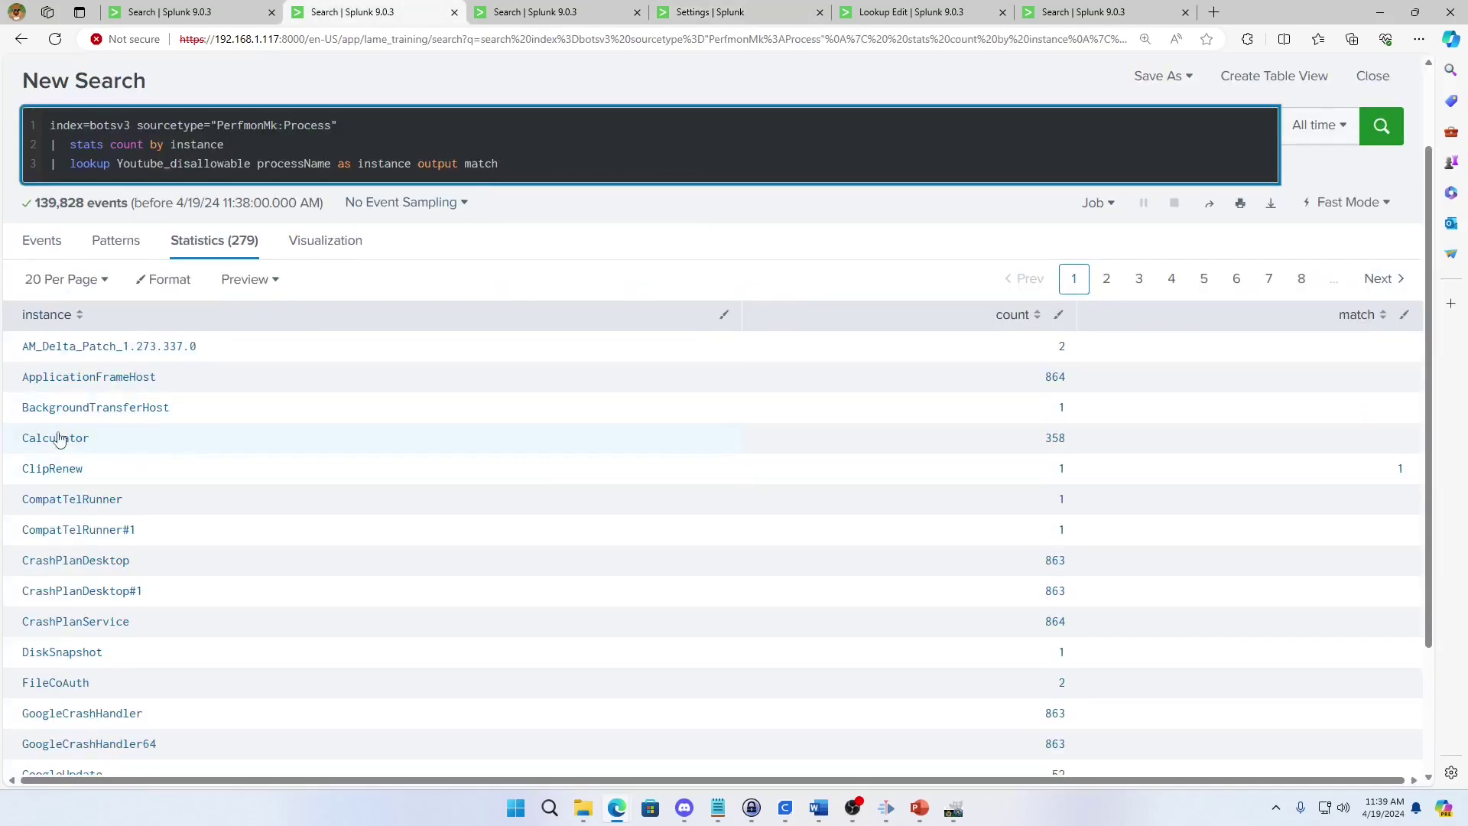
click(1381, 127)
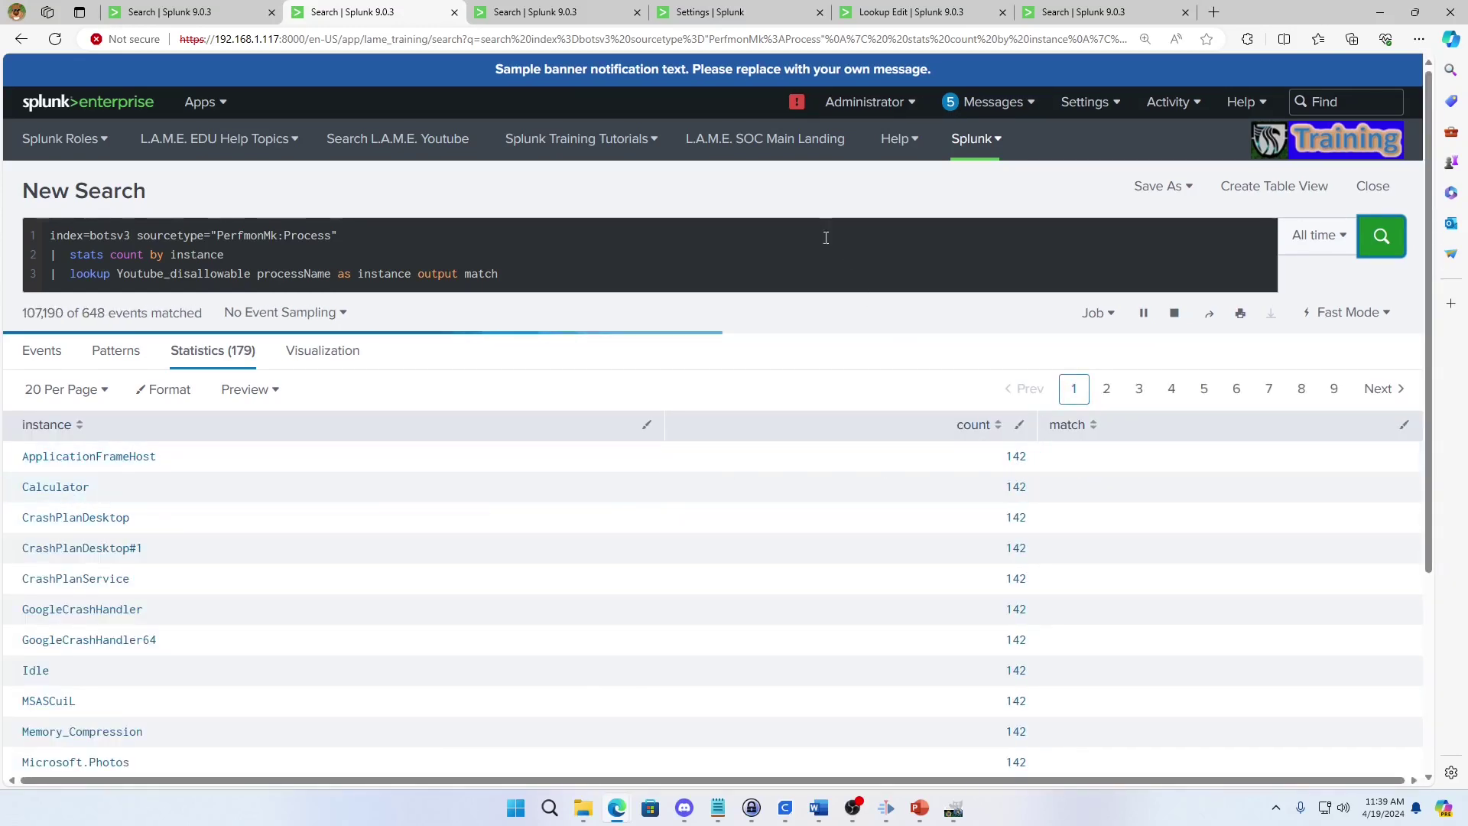
click(930, 15)
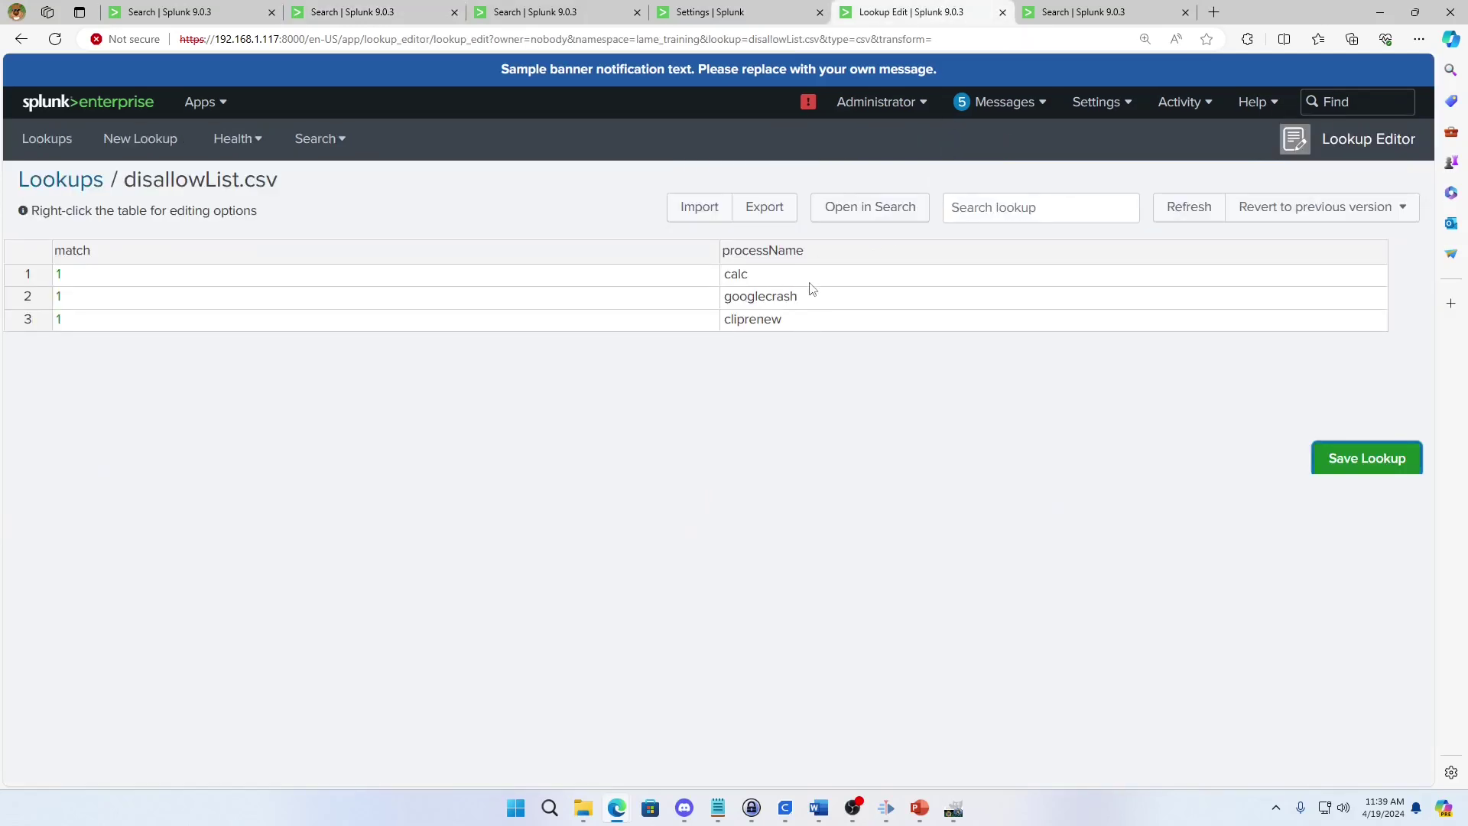
click(576, 20)
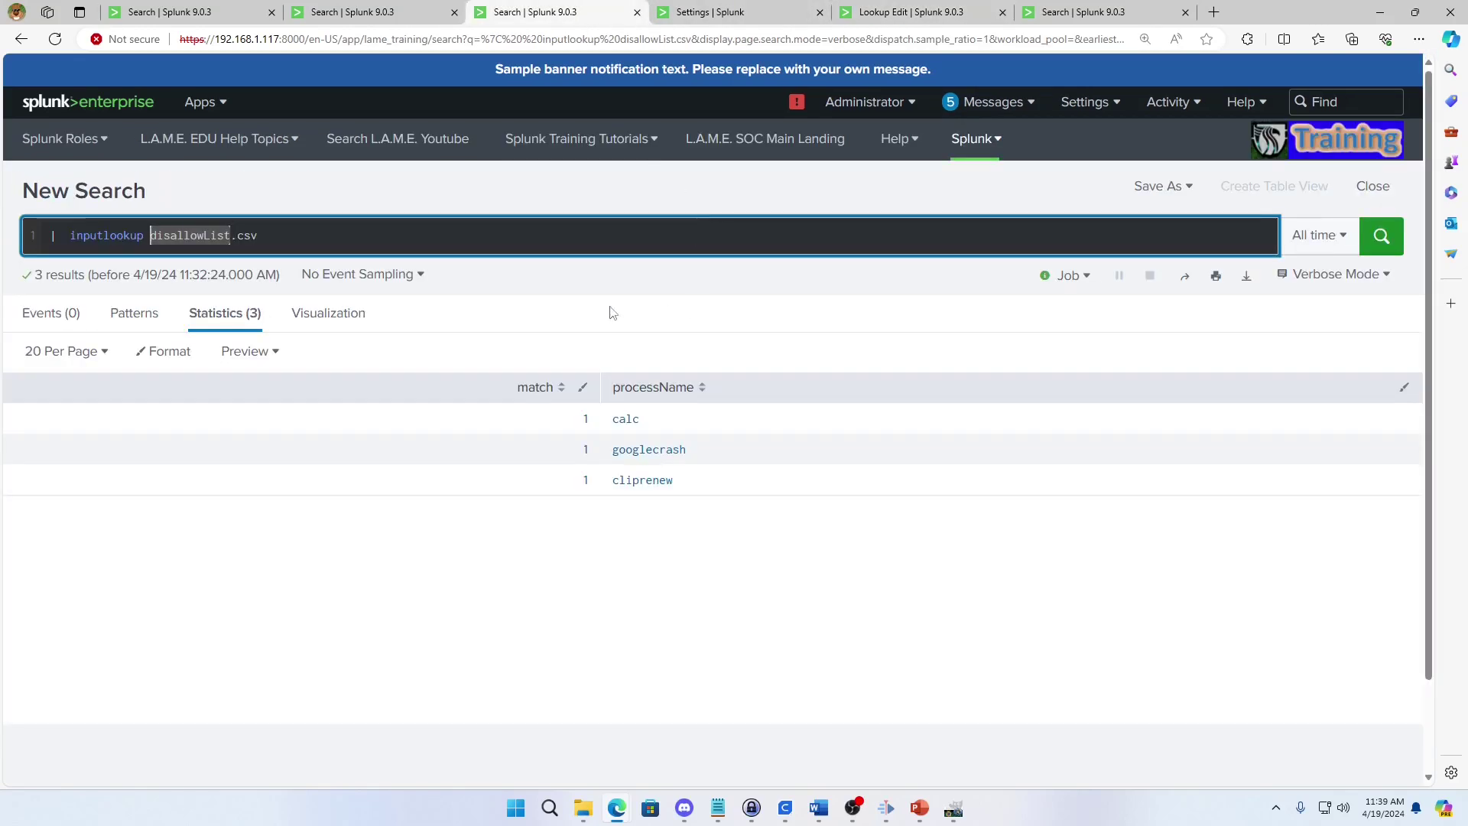
Add '| eval processName = processName . "*"' so the list previews calc*, googlecrash*, cliprenew*
click(472, 238)
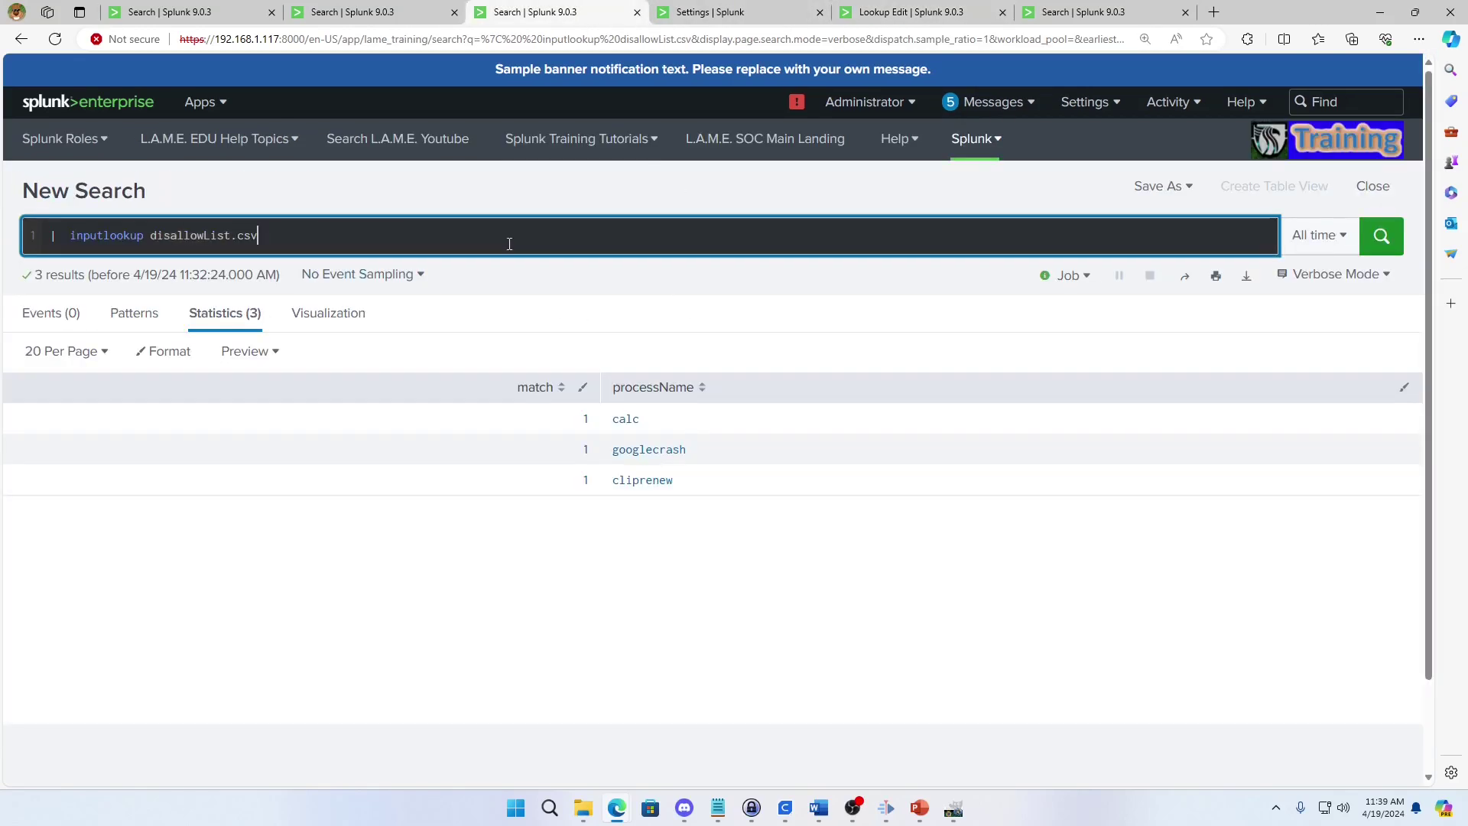
key(shift+Return)
text(| )
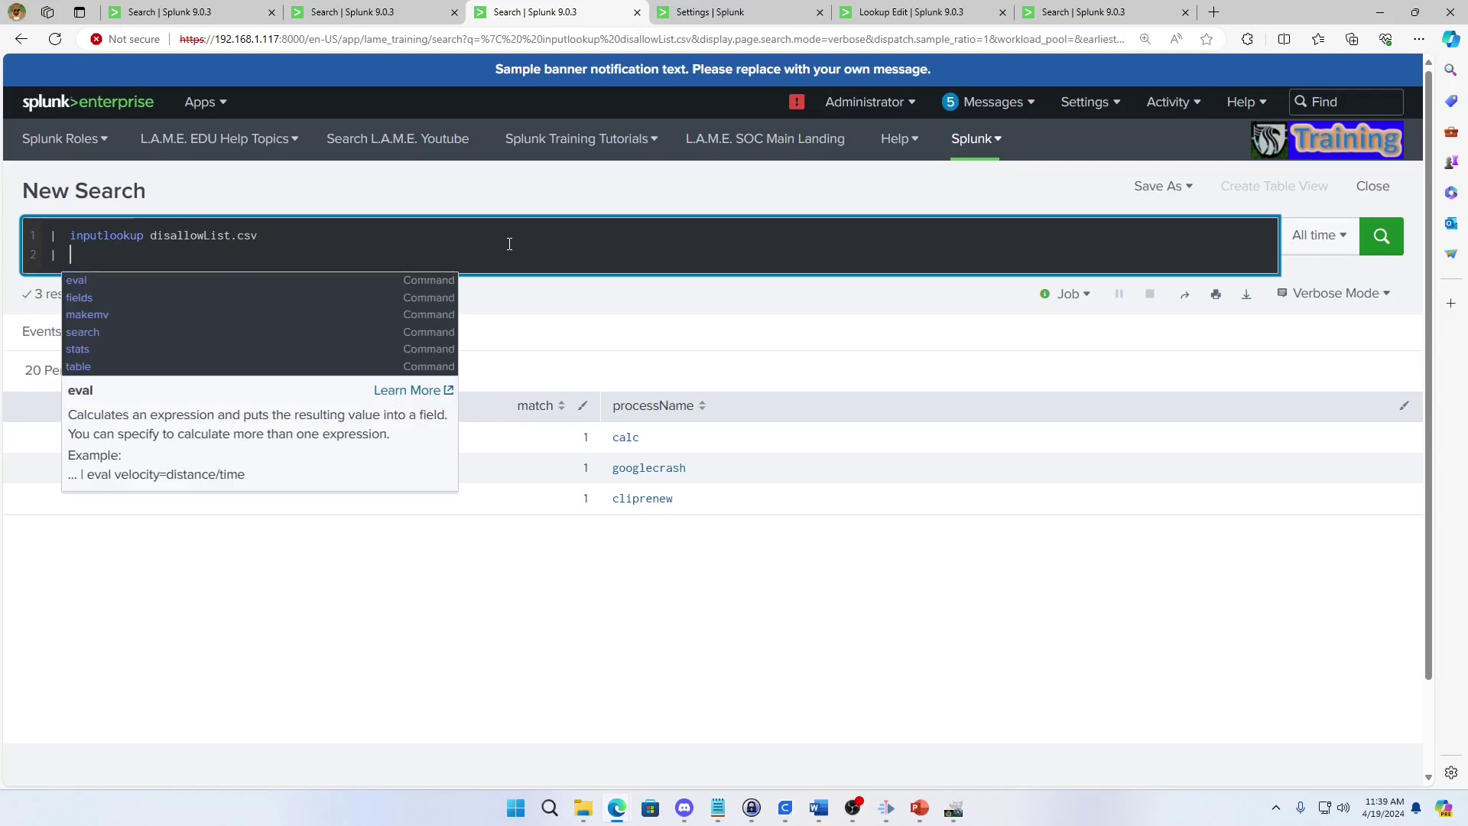
text(eval process)
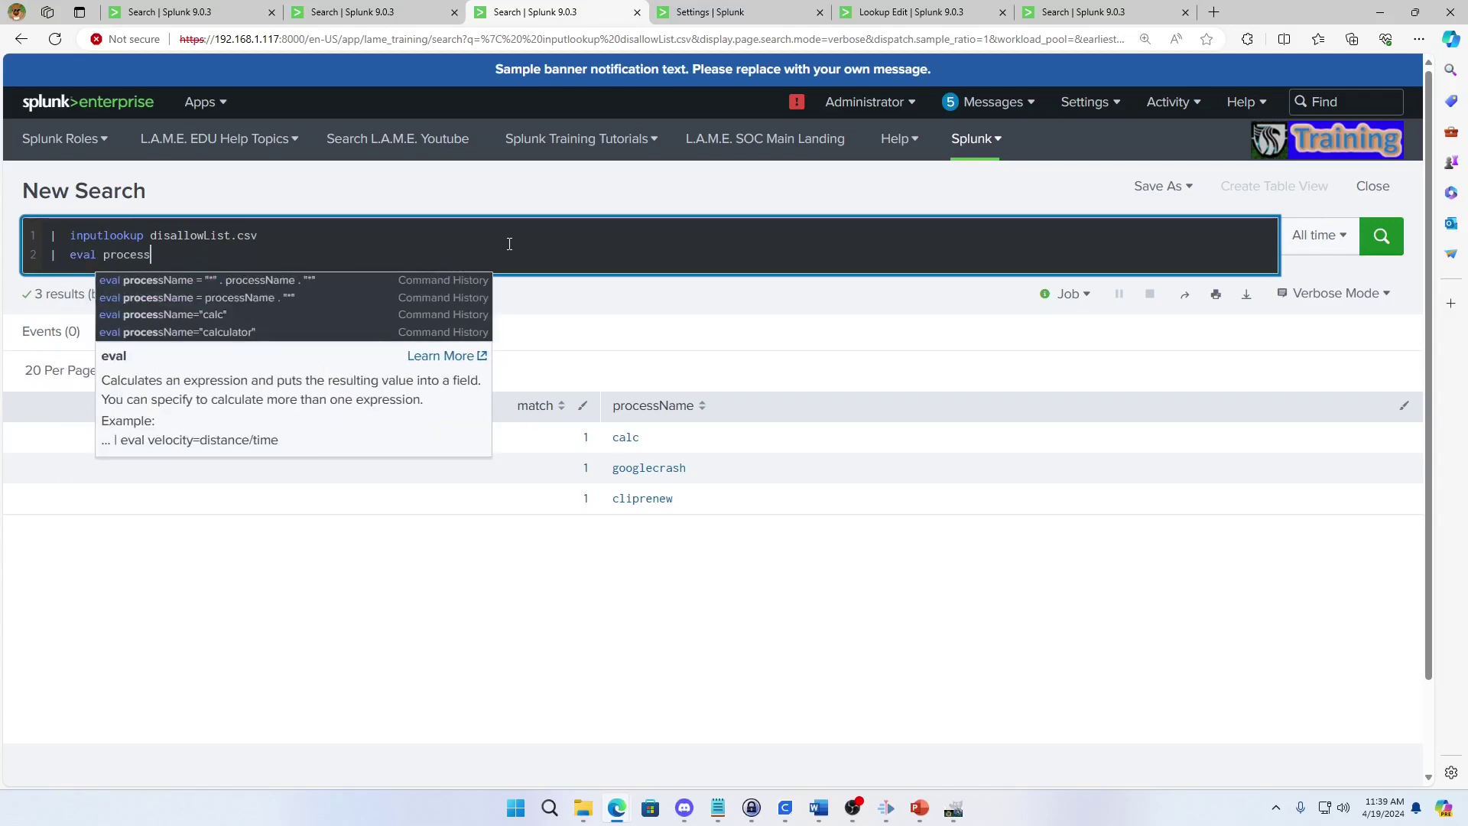
text(Name = "*)
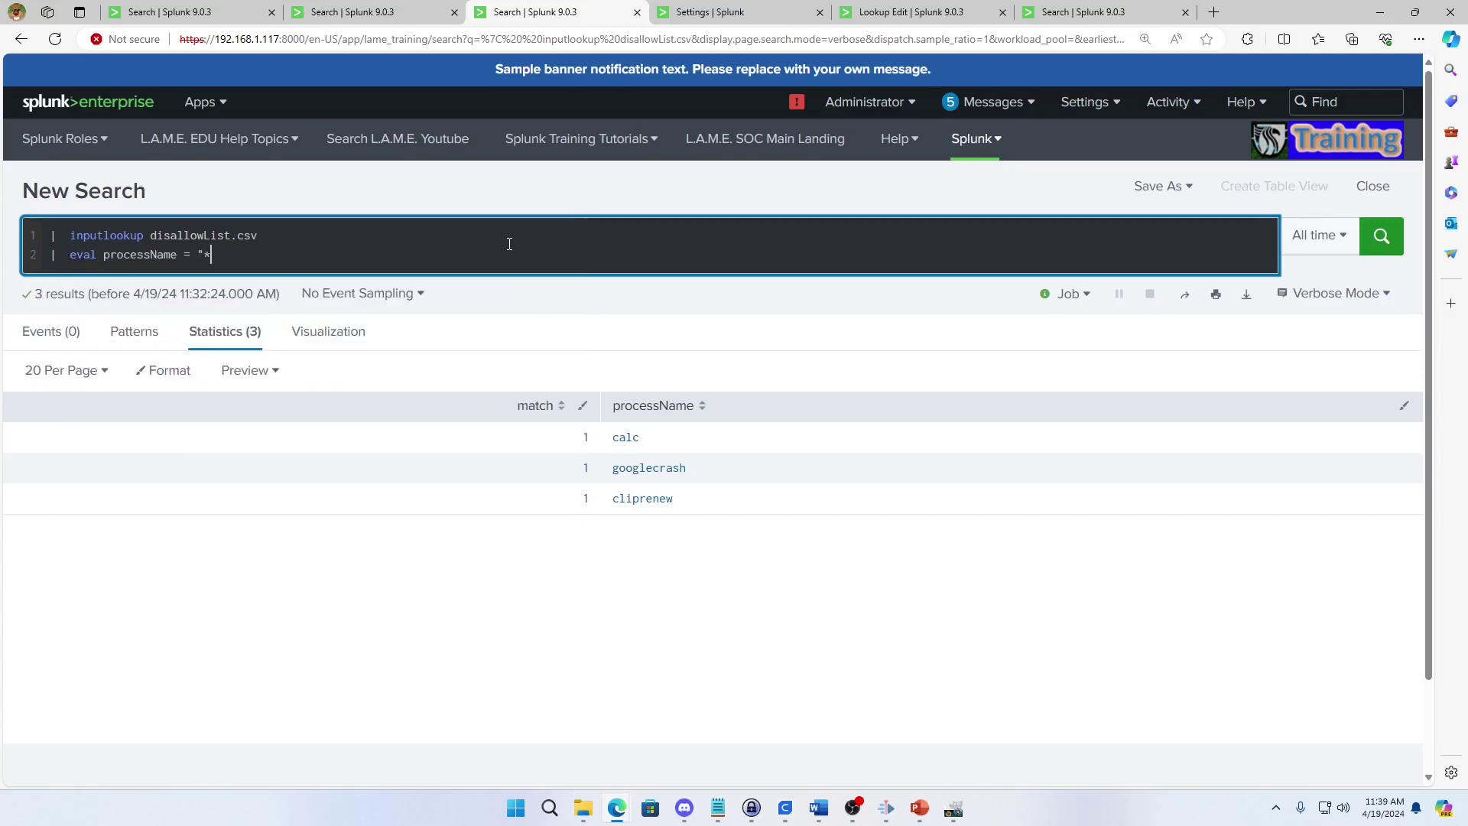
text(" . pr)
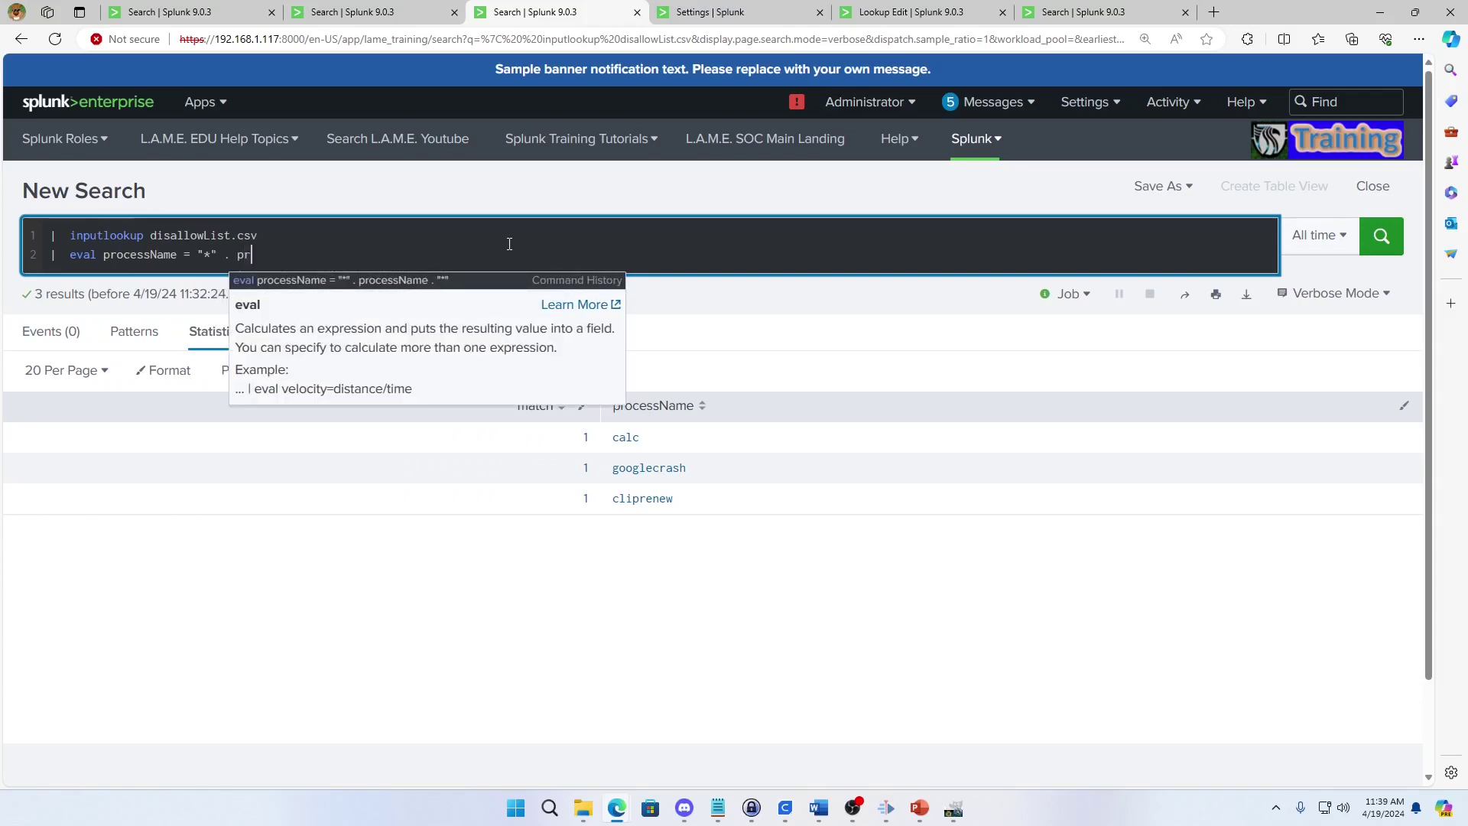
text(ocessName . )
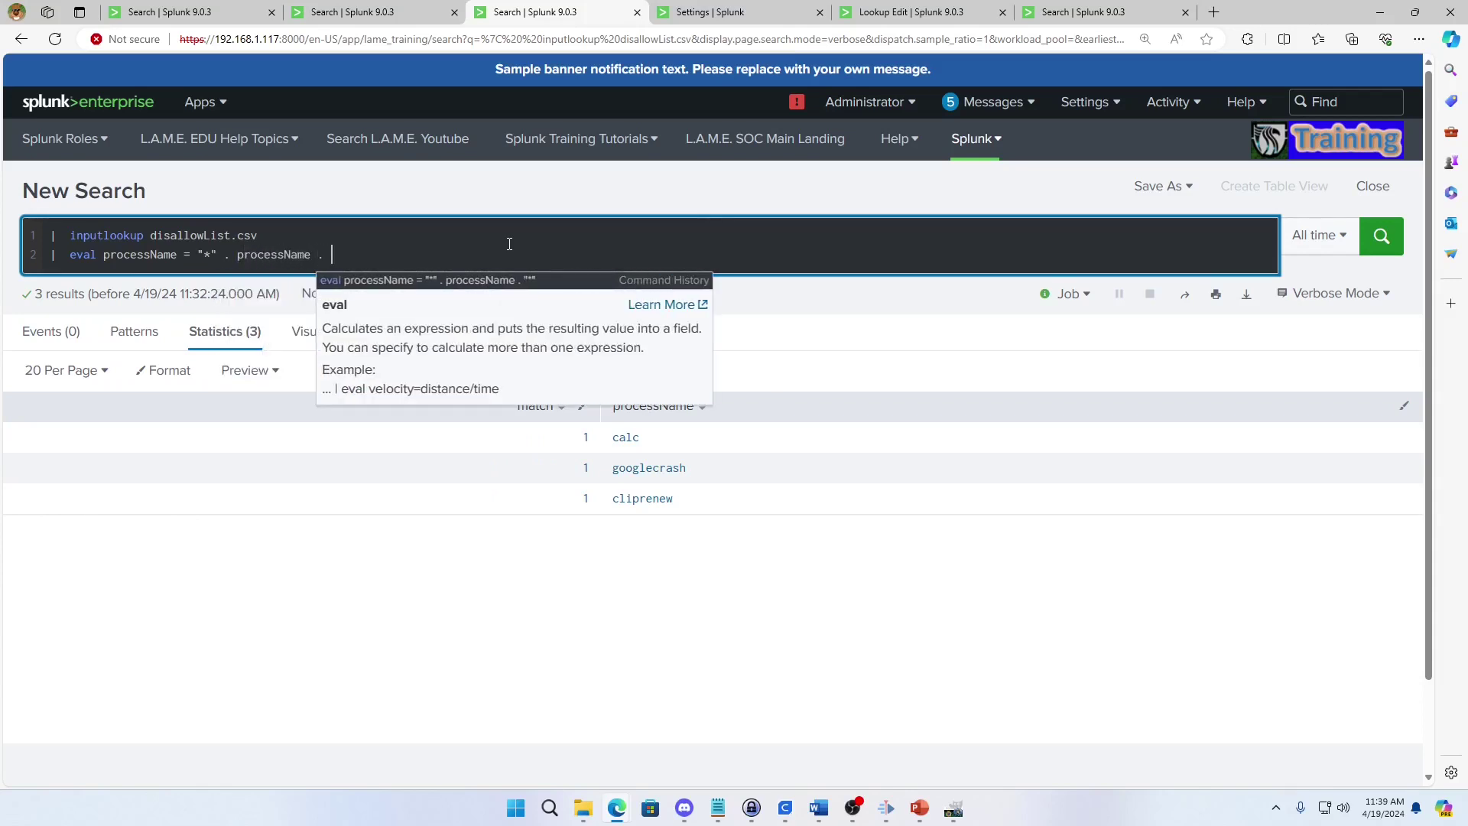
text("*)
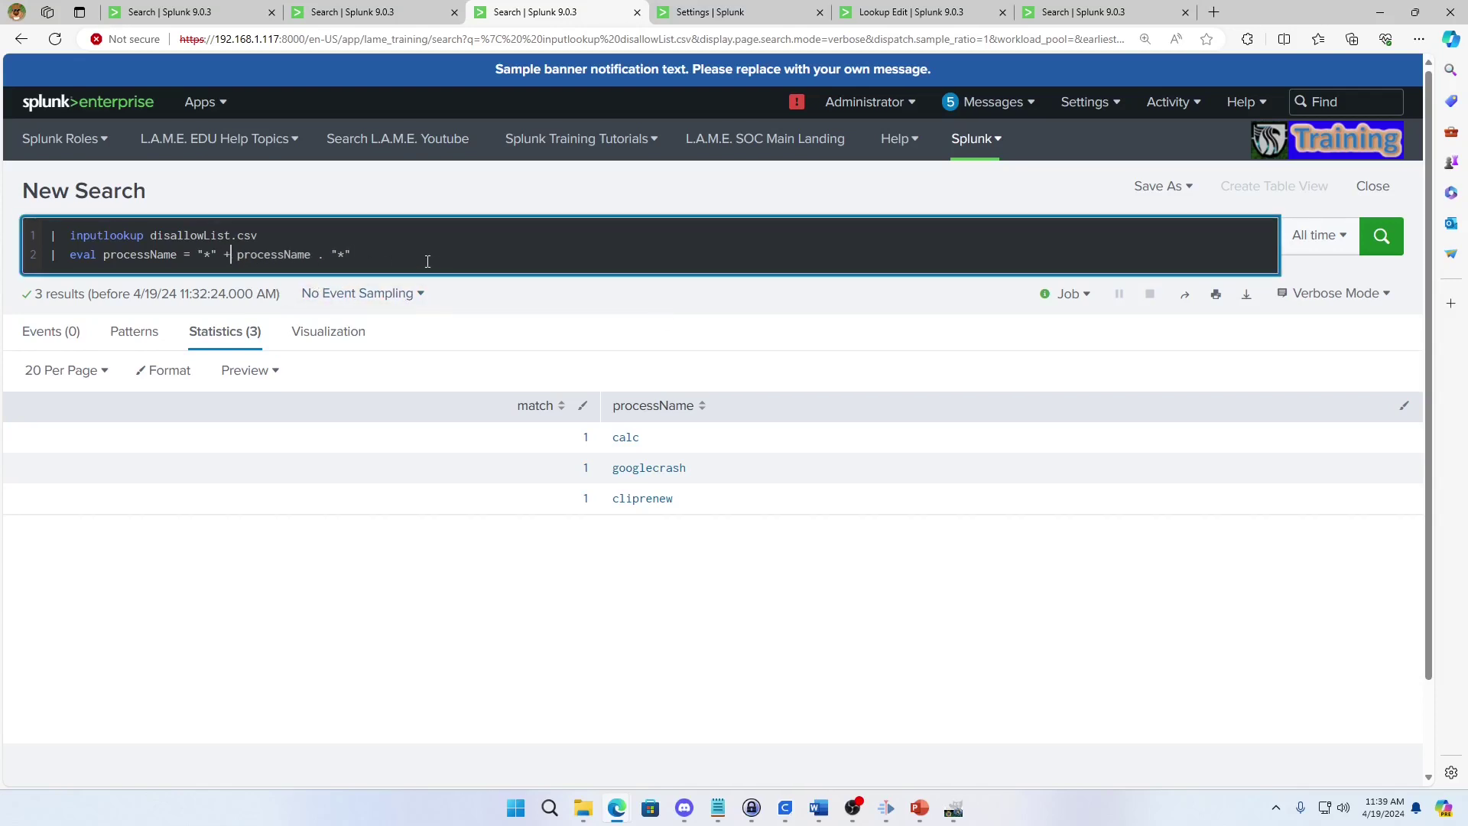
key(BackSpace)
text(.)
key(Return)
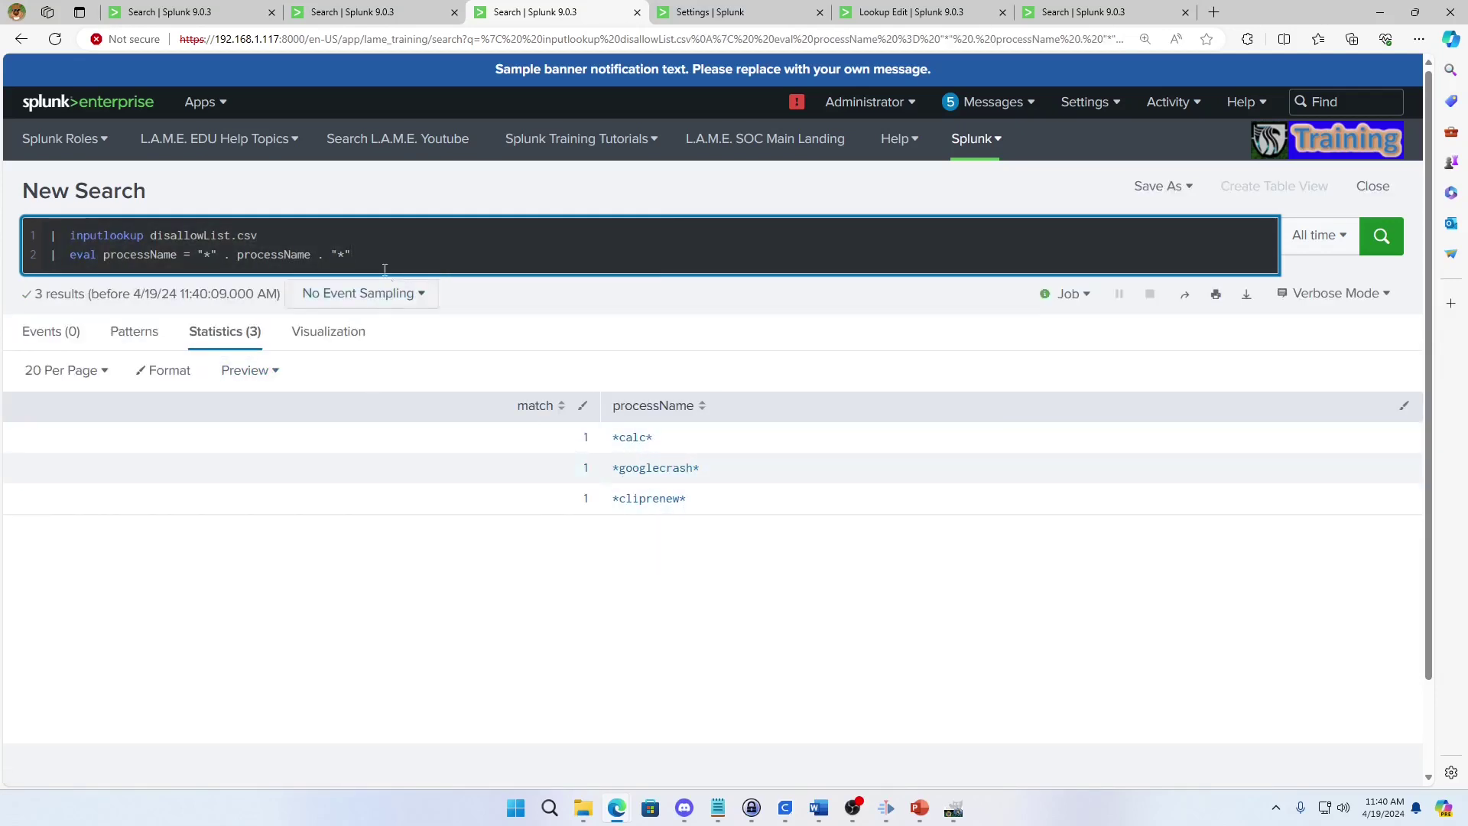
drag(198, 254, 230, 255)
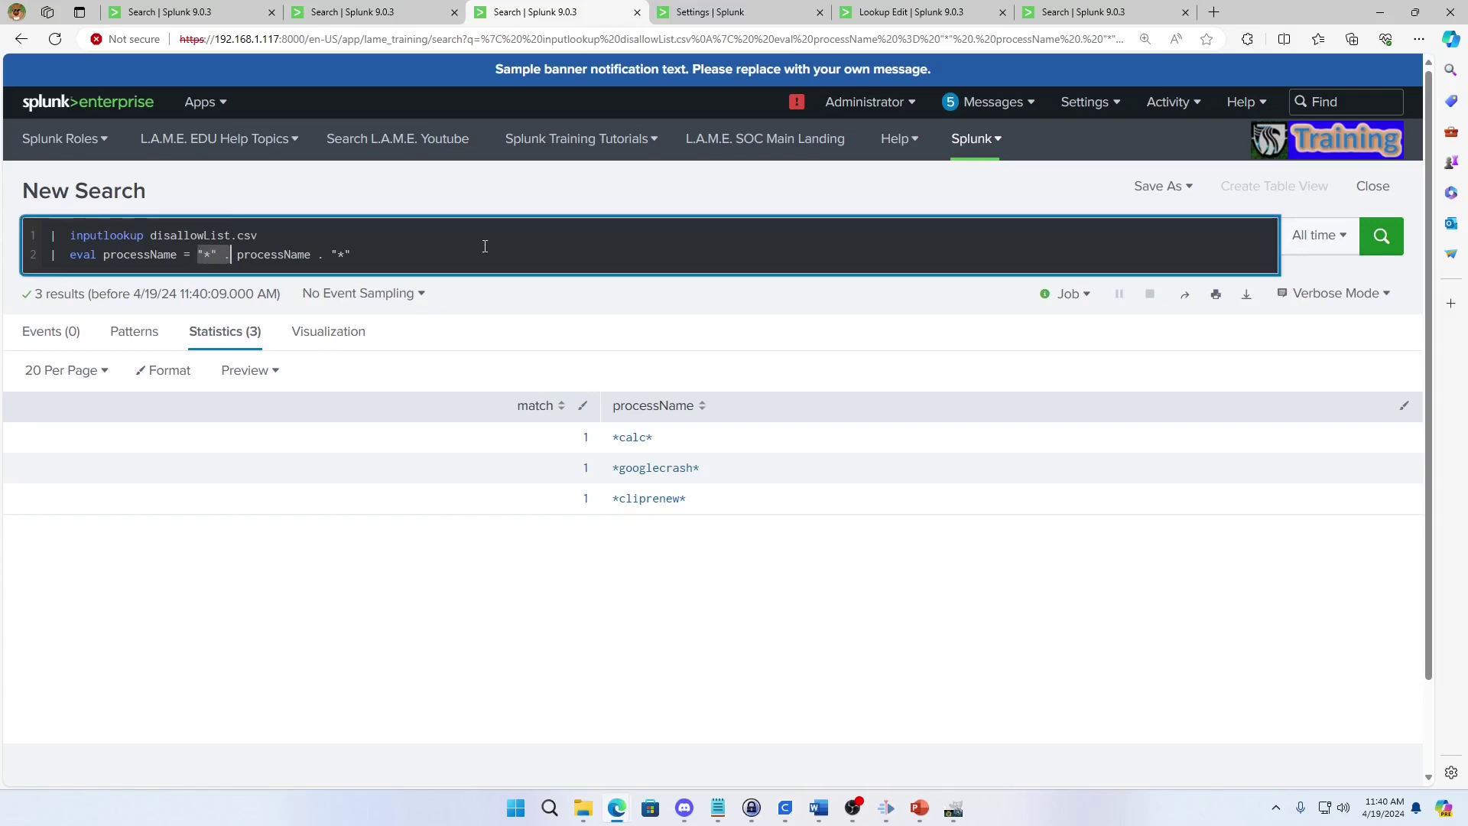
key(BackSpace)
key(Return)
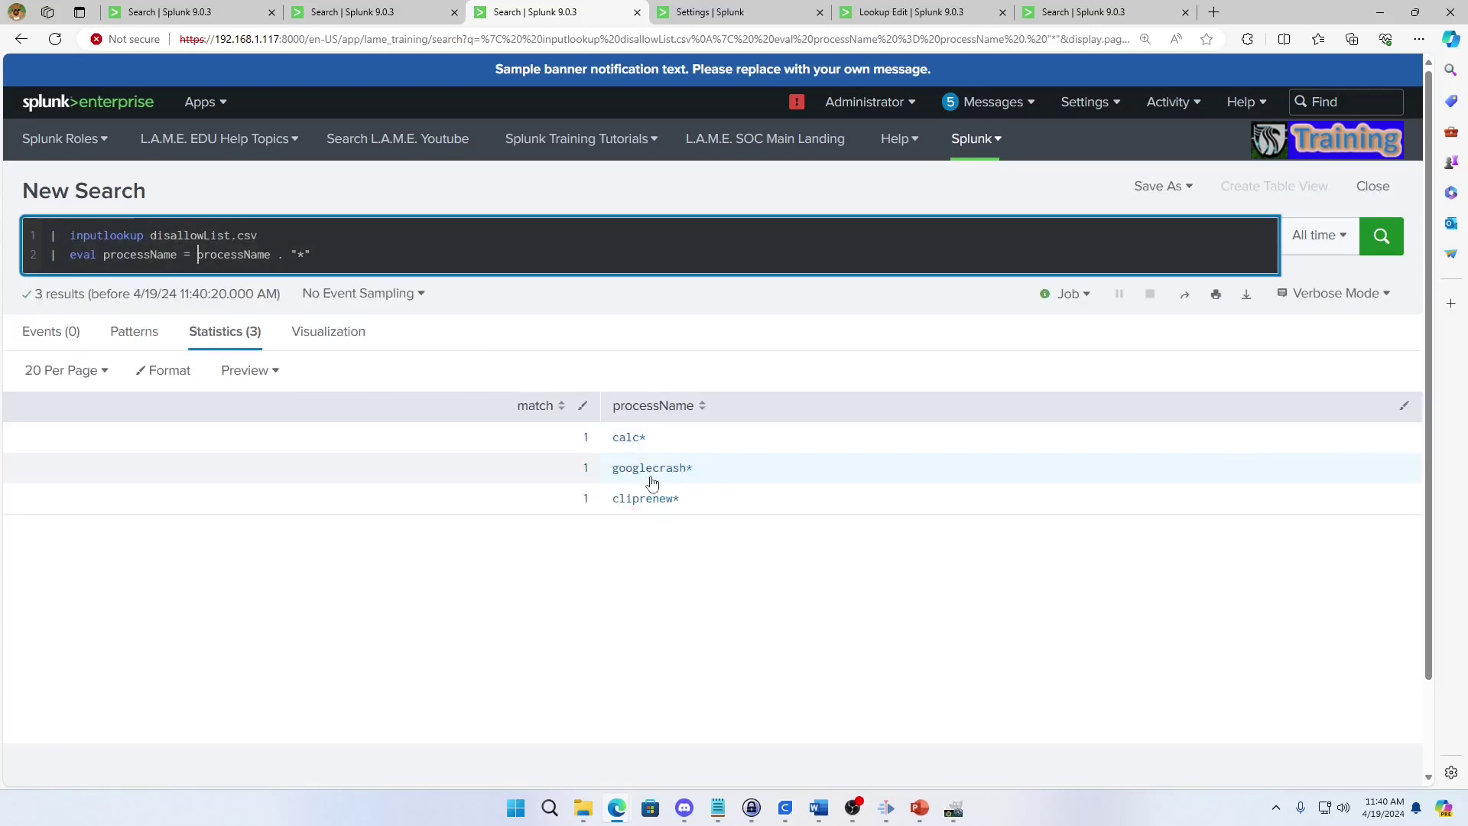
Add '| outputlookup disallowList.csv' without append and run it to overwrite the file
click(477, 247)
key(shift+Return)
text(| ouput)
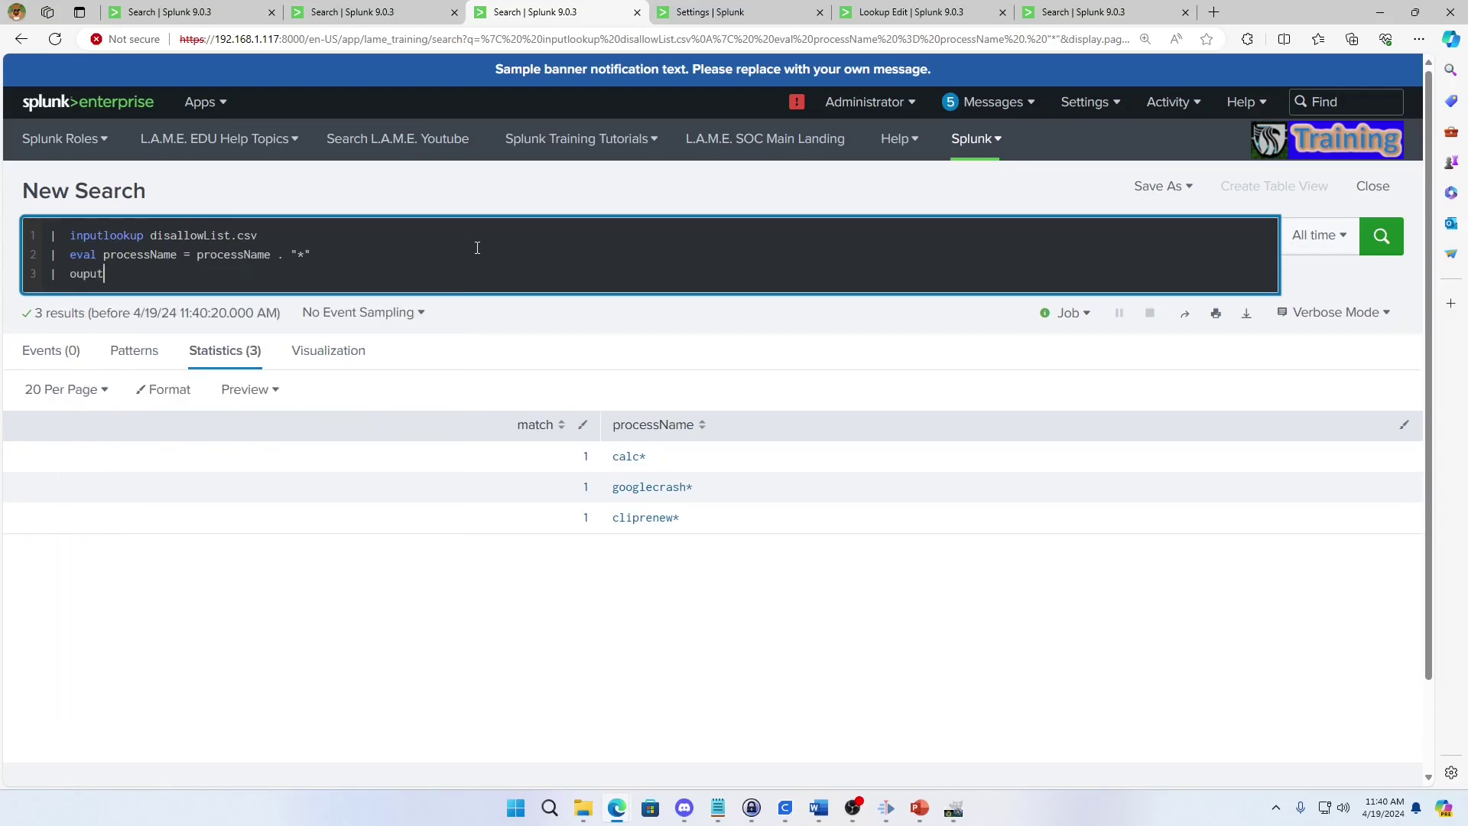
key(BackSpace)
key(BackSpace)
key(BackSpace)
text(tputlook)
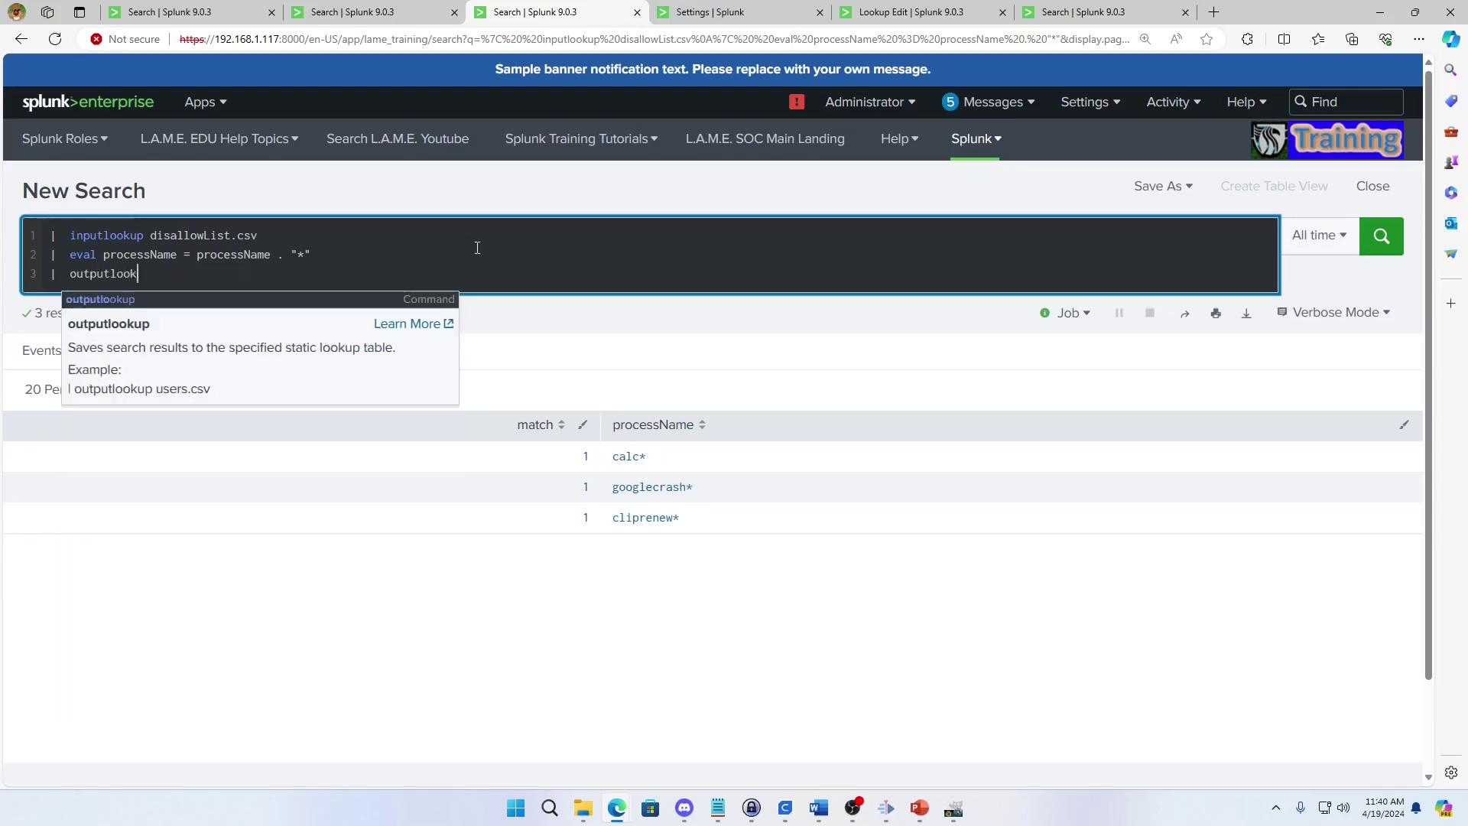
text(up dis)
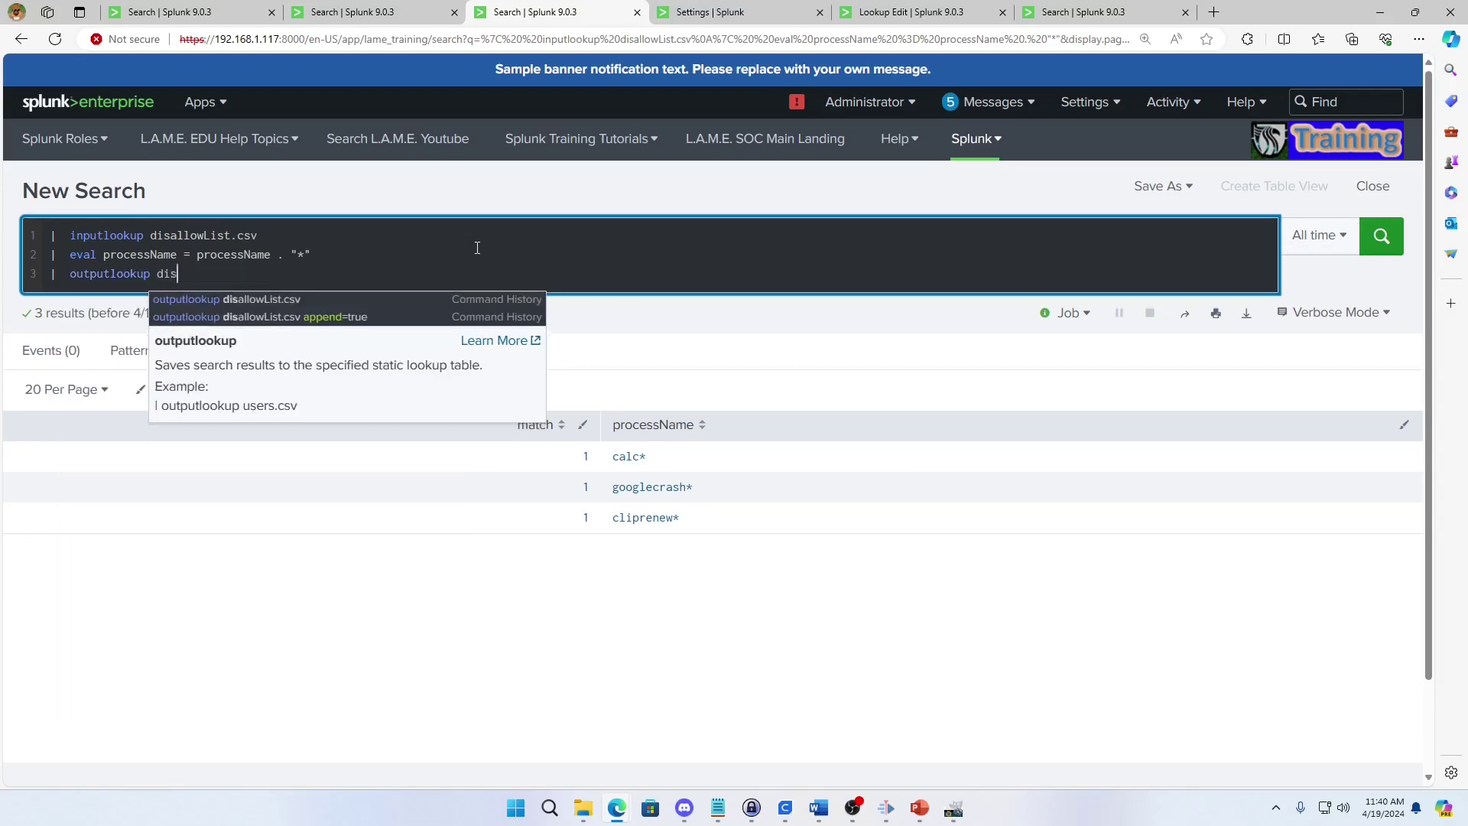
text(allowList.csv)
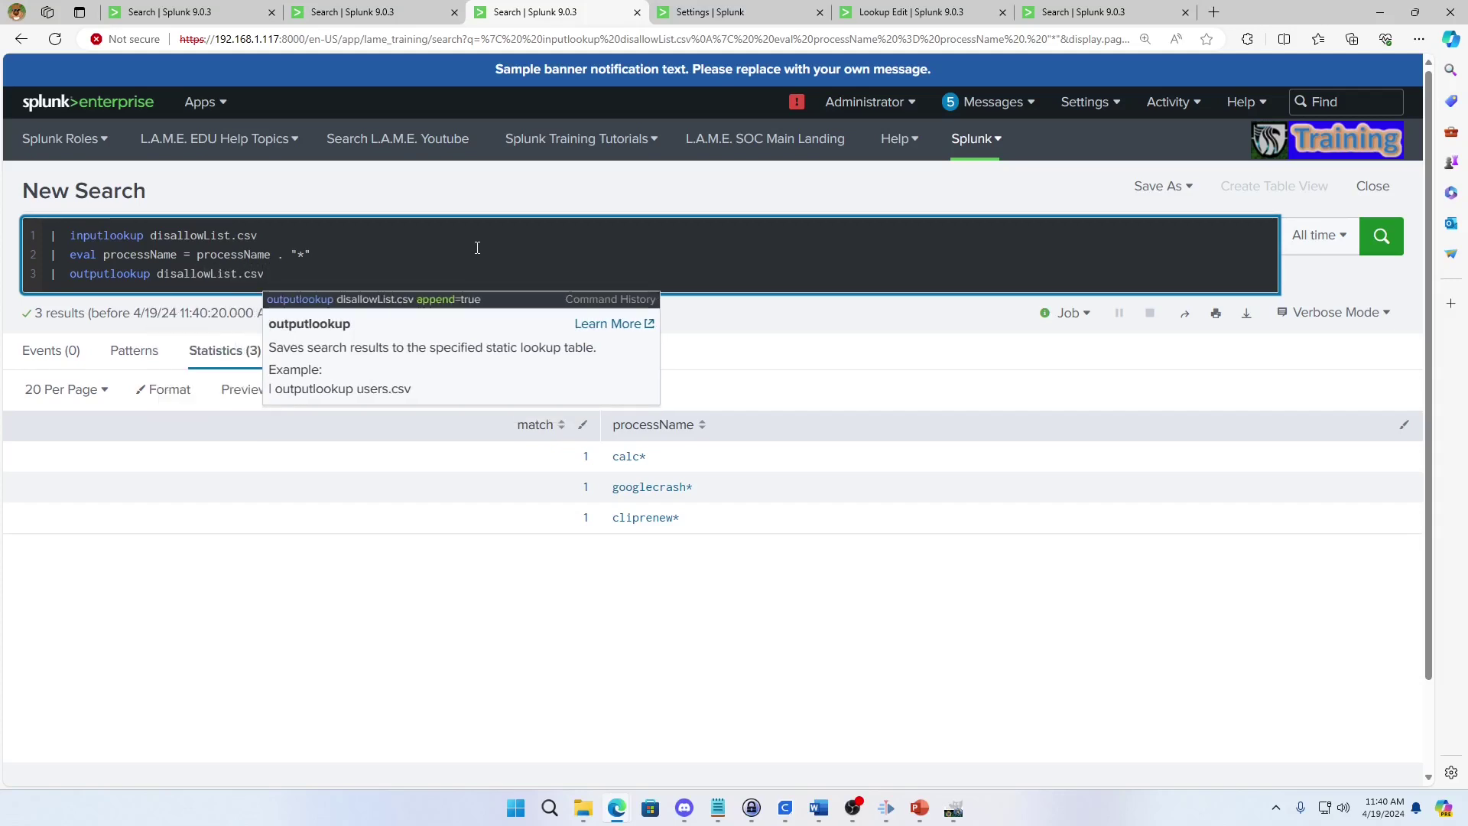
key(BackSpace)
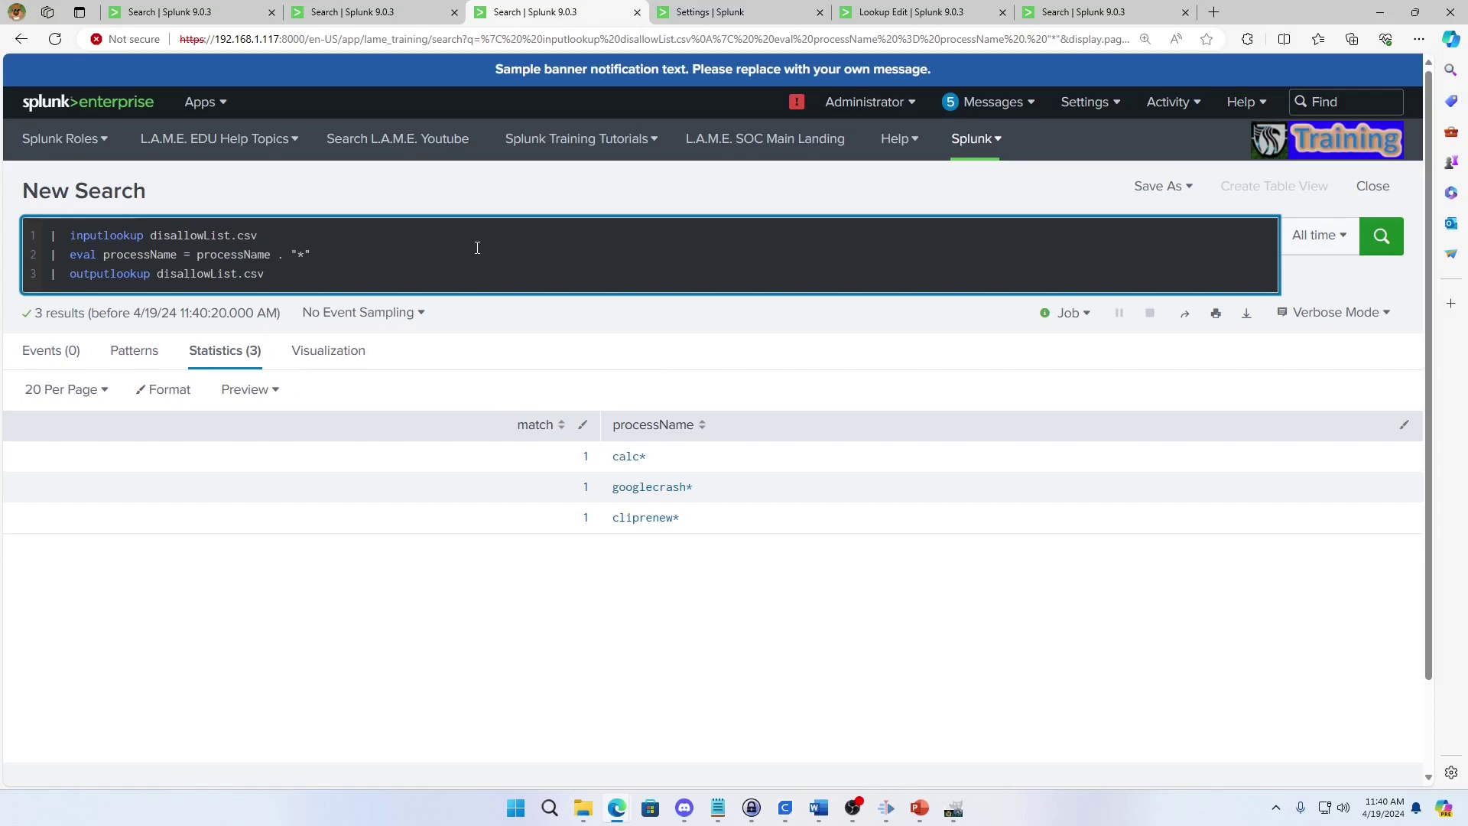
text(append=true)
drag(381, 273, 271, 273)
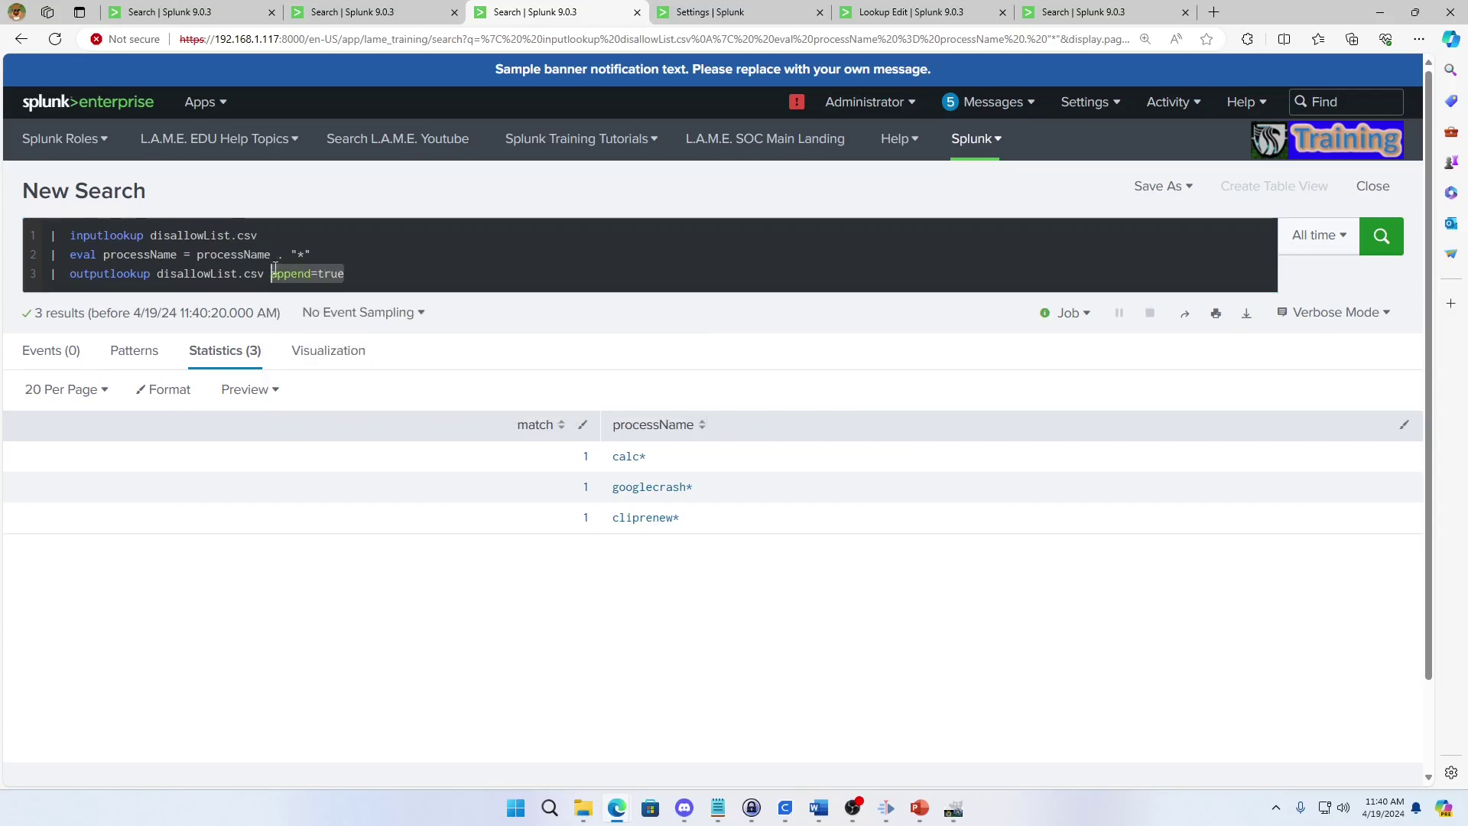
key(BackSpace)
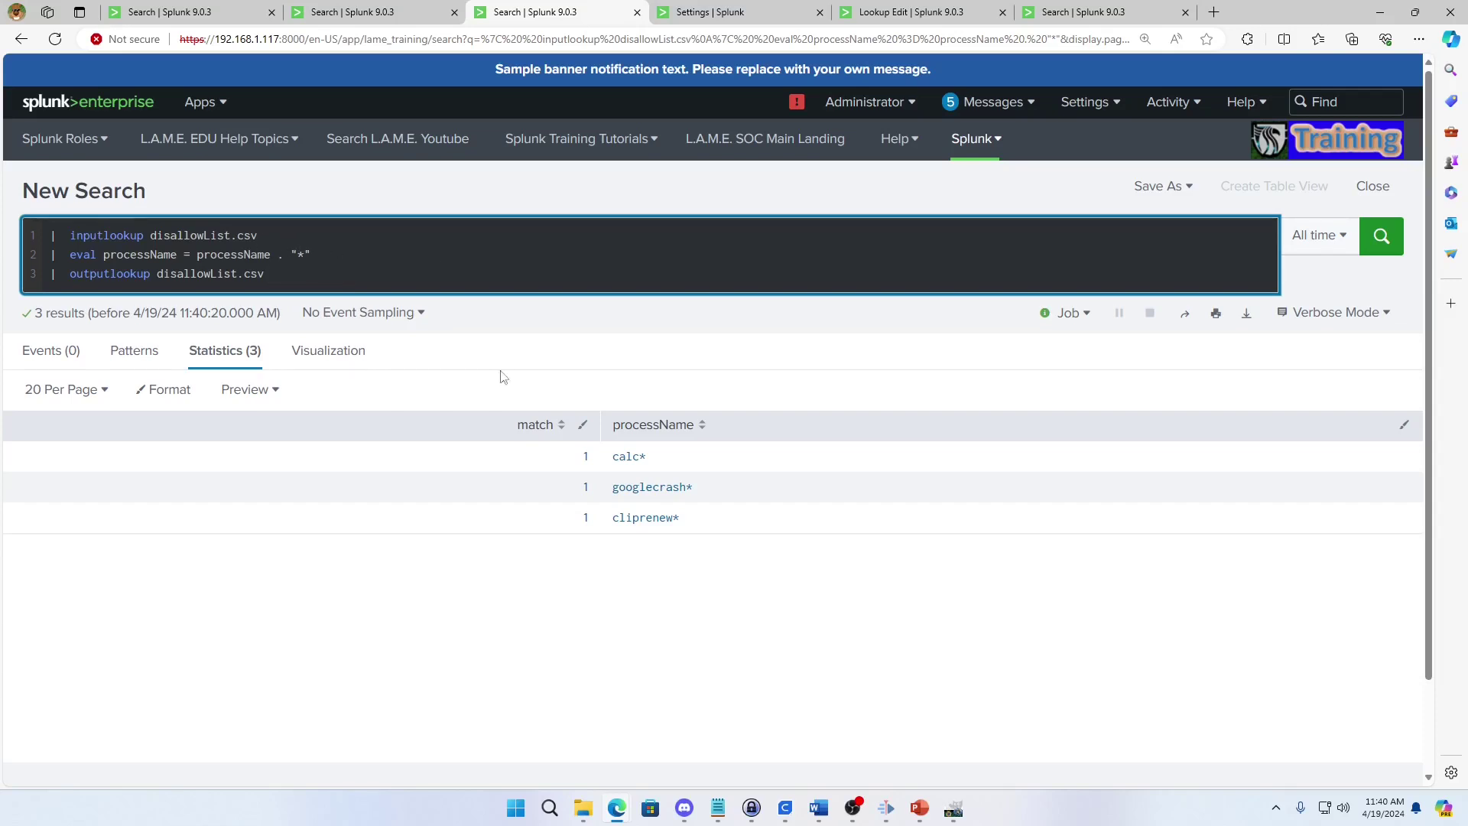
key(Return)
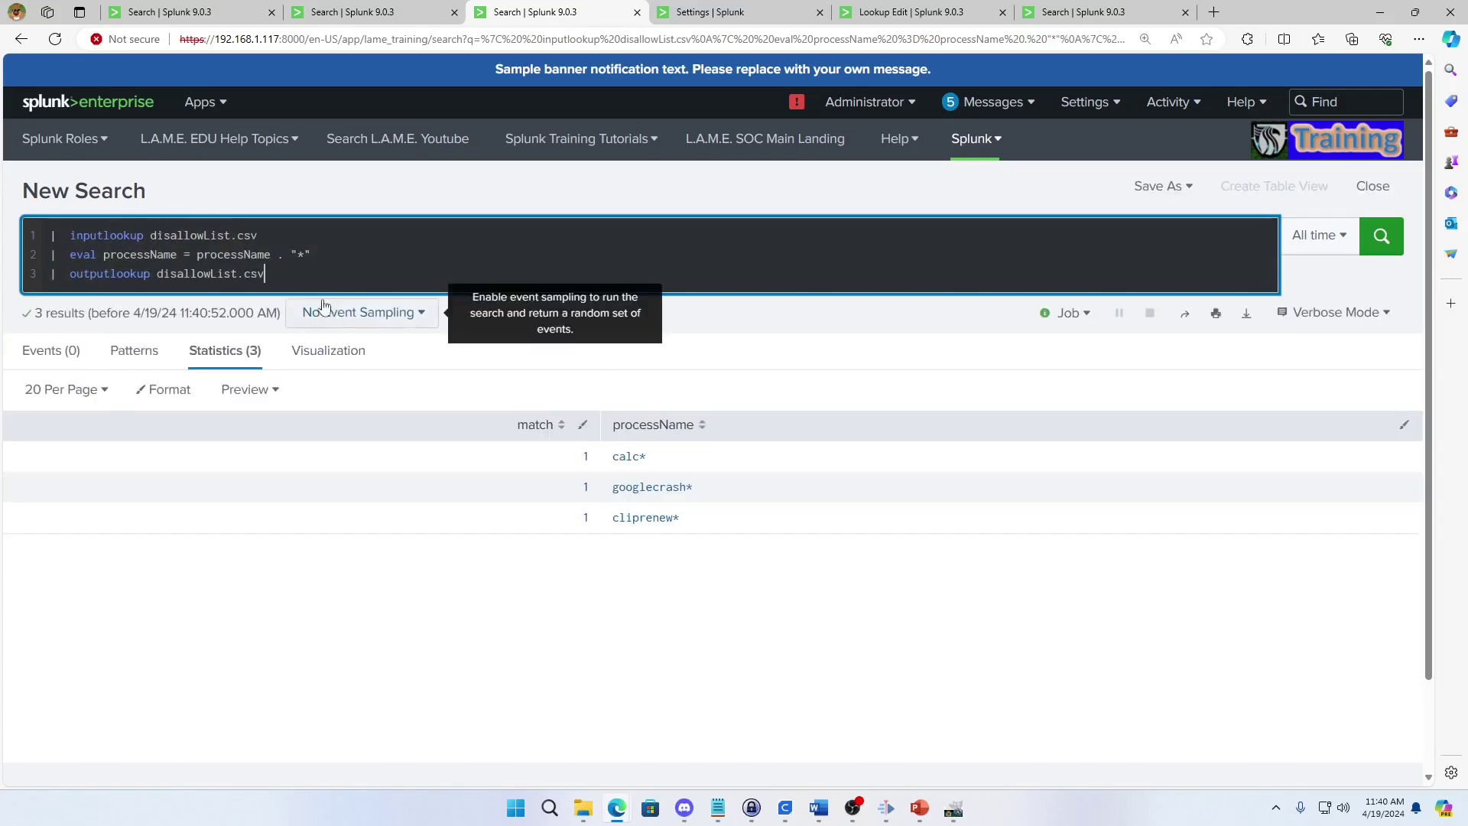
Delete the eval and outputlookup lines and rerun the plain inputlookup to verify the wildcards
drag(268, 274, 21, 264)
key(BackSpace)
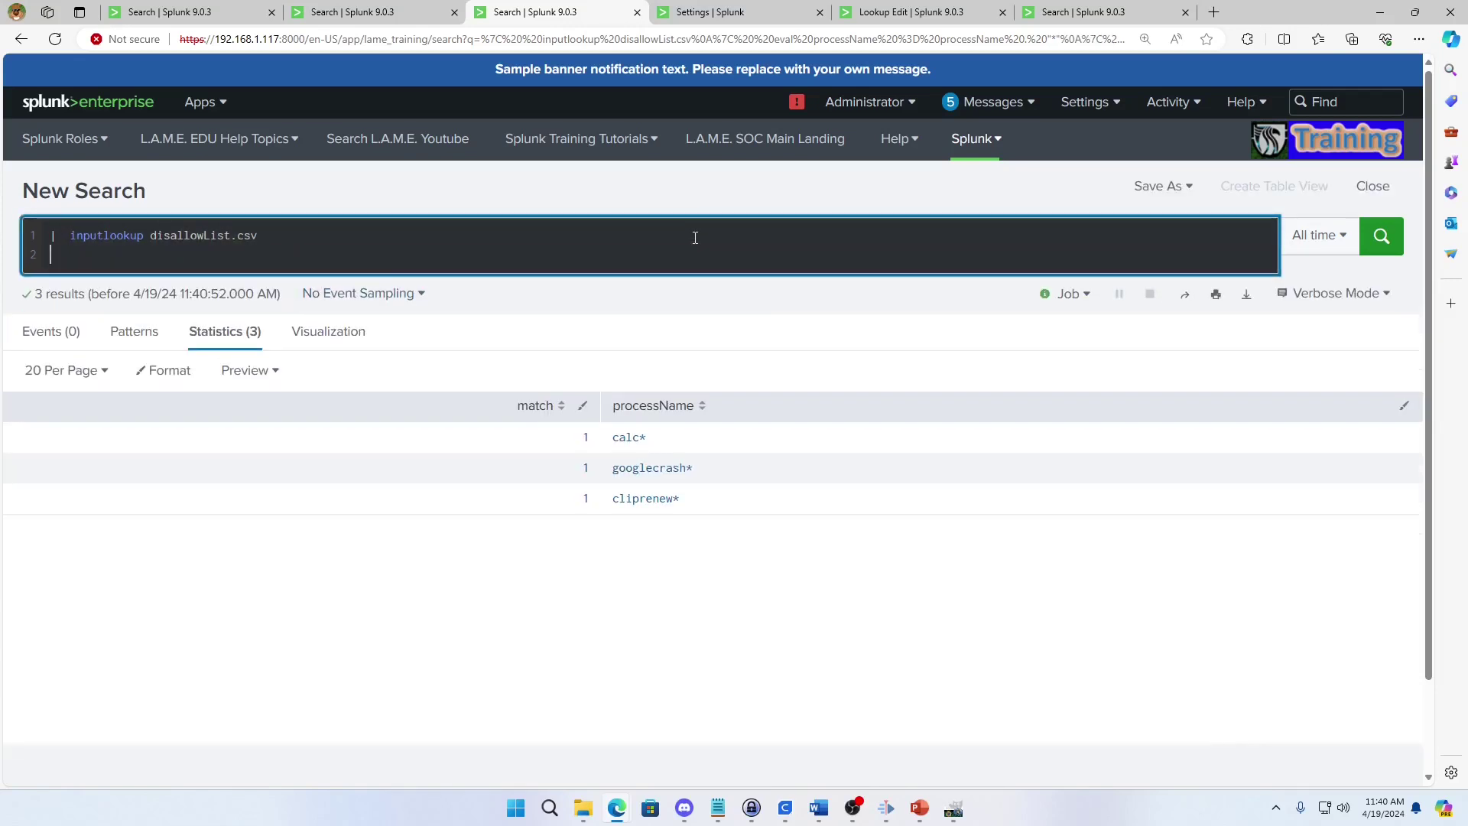
key(Return)
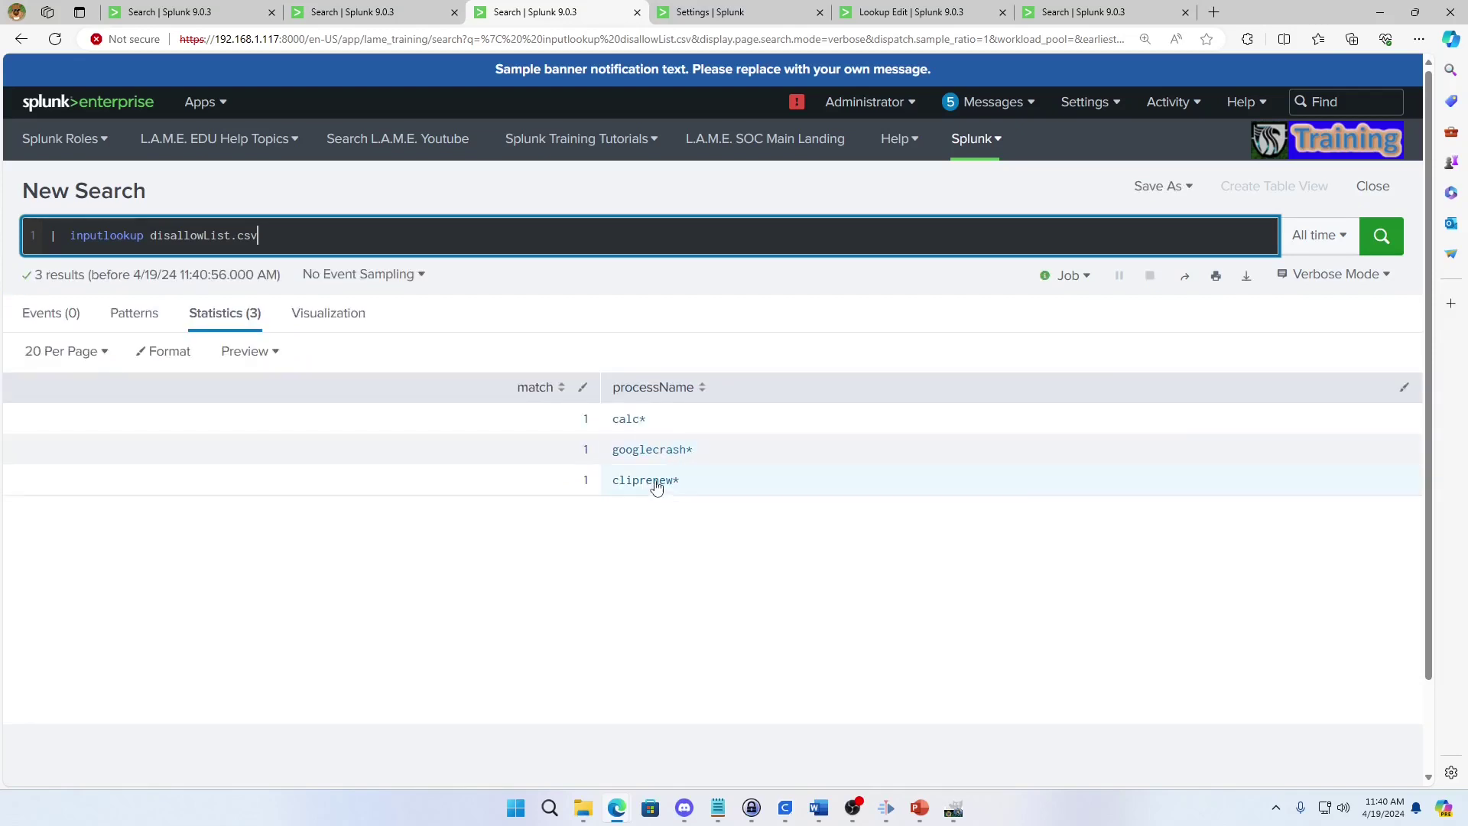
Rerun the process-count search to flag Calculator, ClipRenew and GoogleCrashHandler, then view the Lookup Editor
click(368, 18)
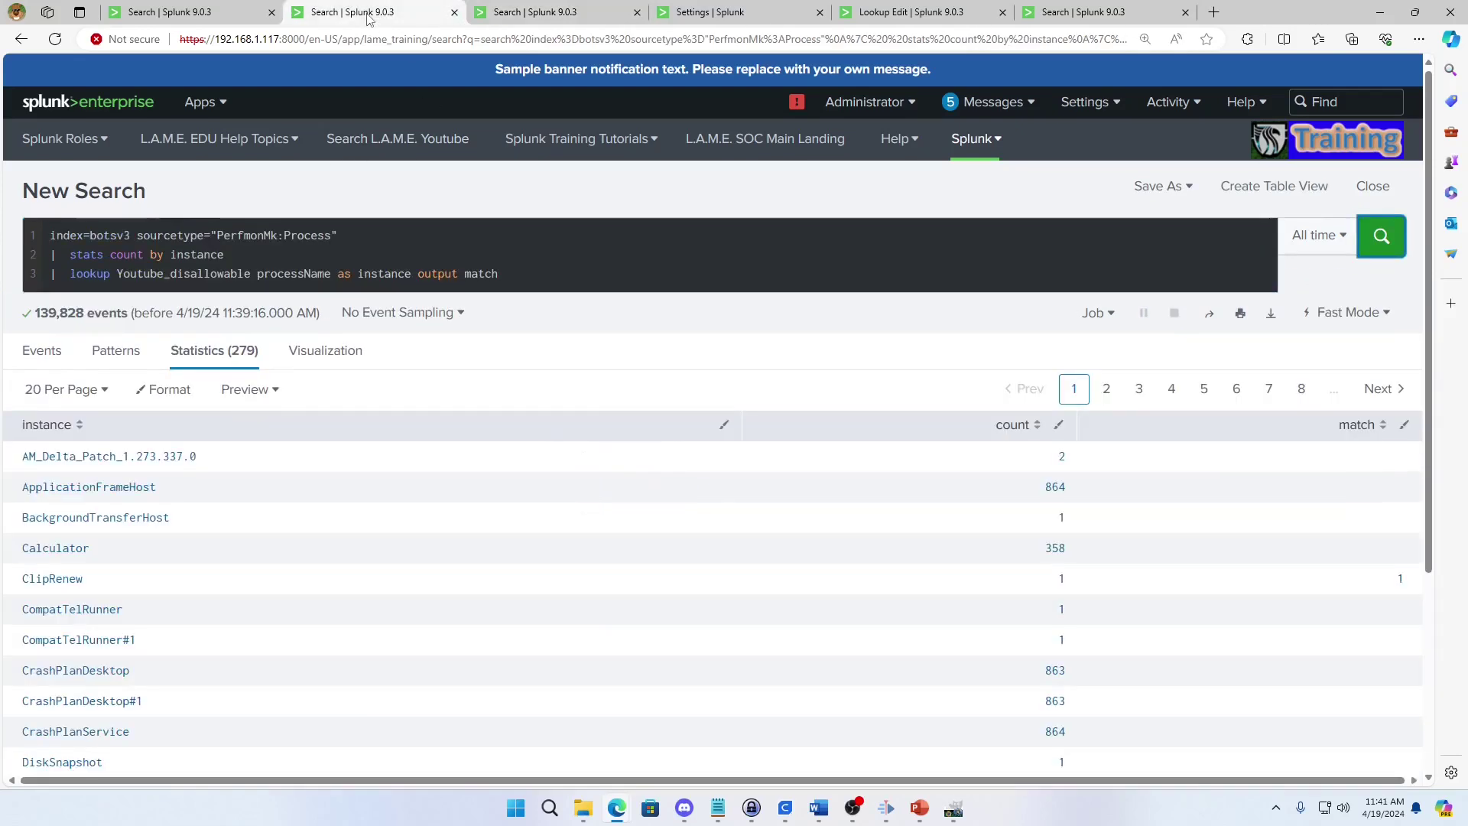
click(1380, 239)
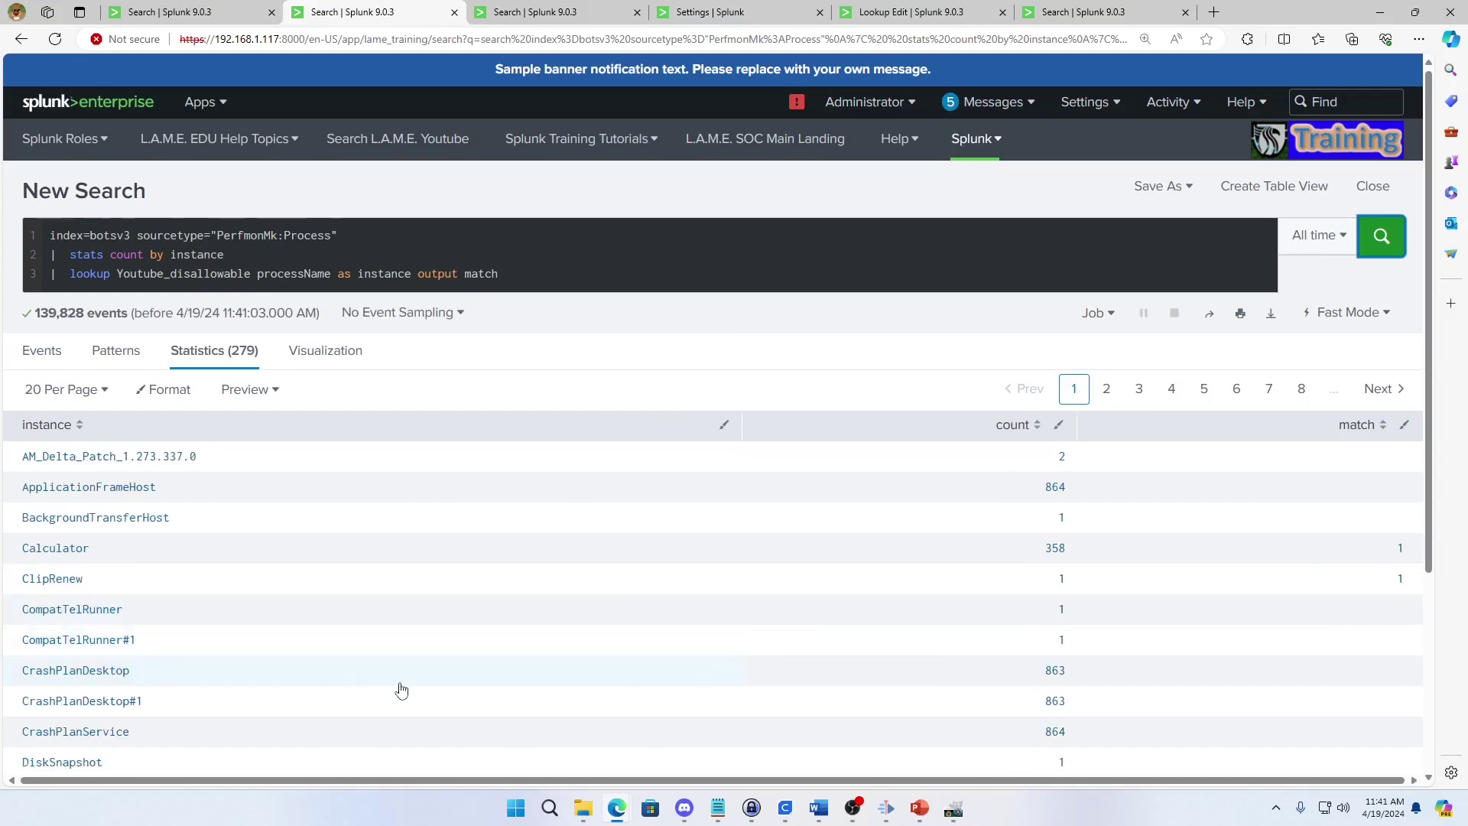
scroll(400, 688, down, 3)
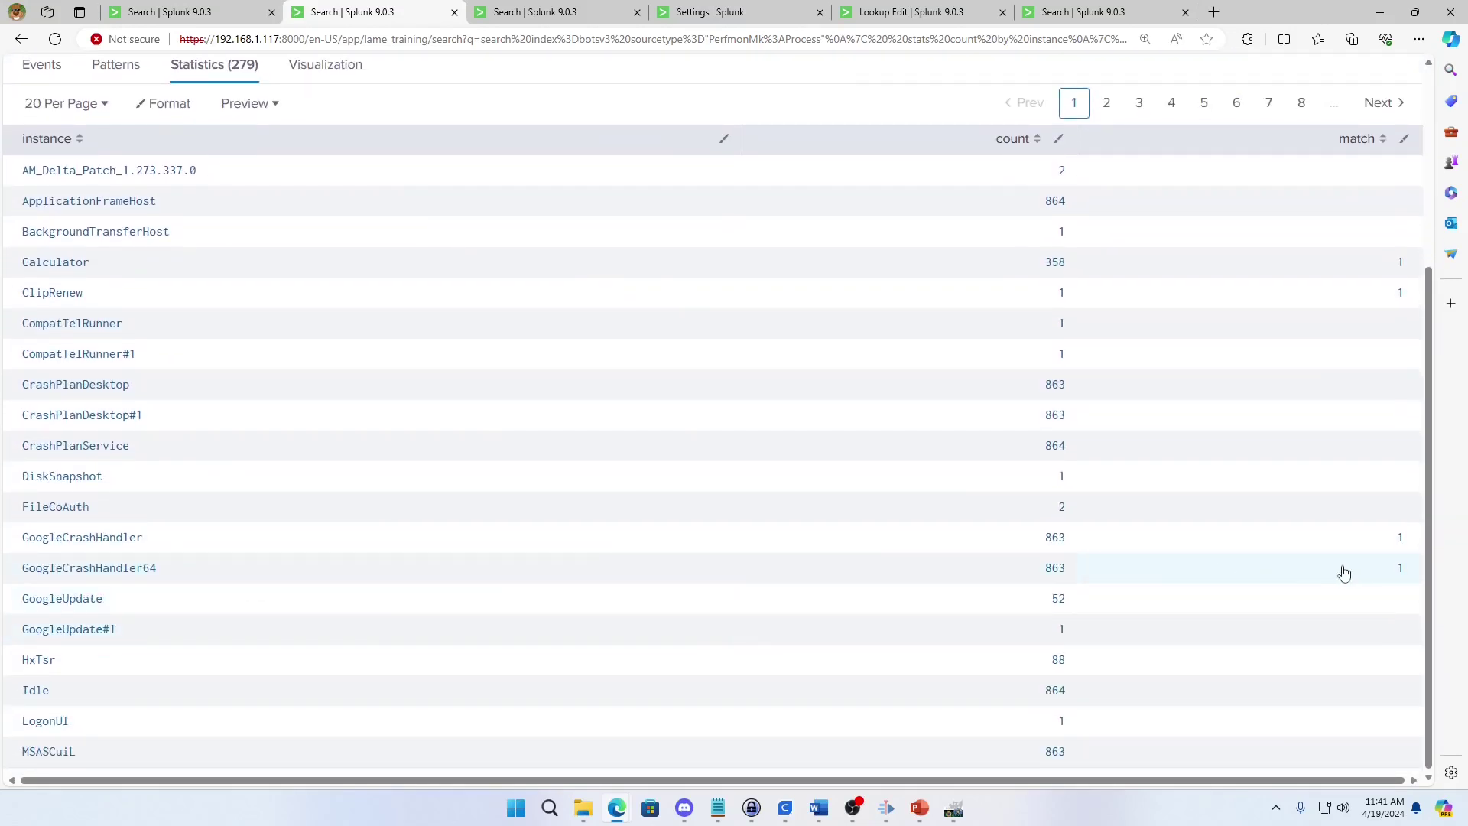
scroll(1224, 552, up, 2)
scroll(1206, 552, up, 1)
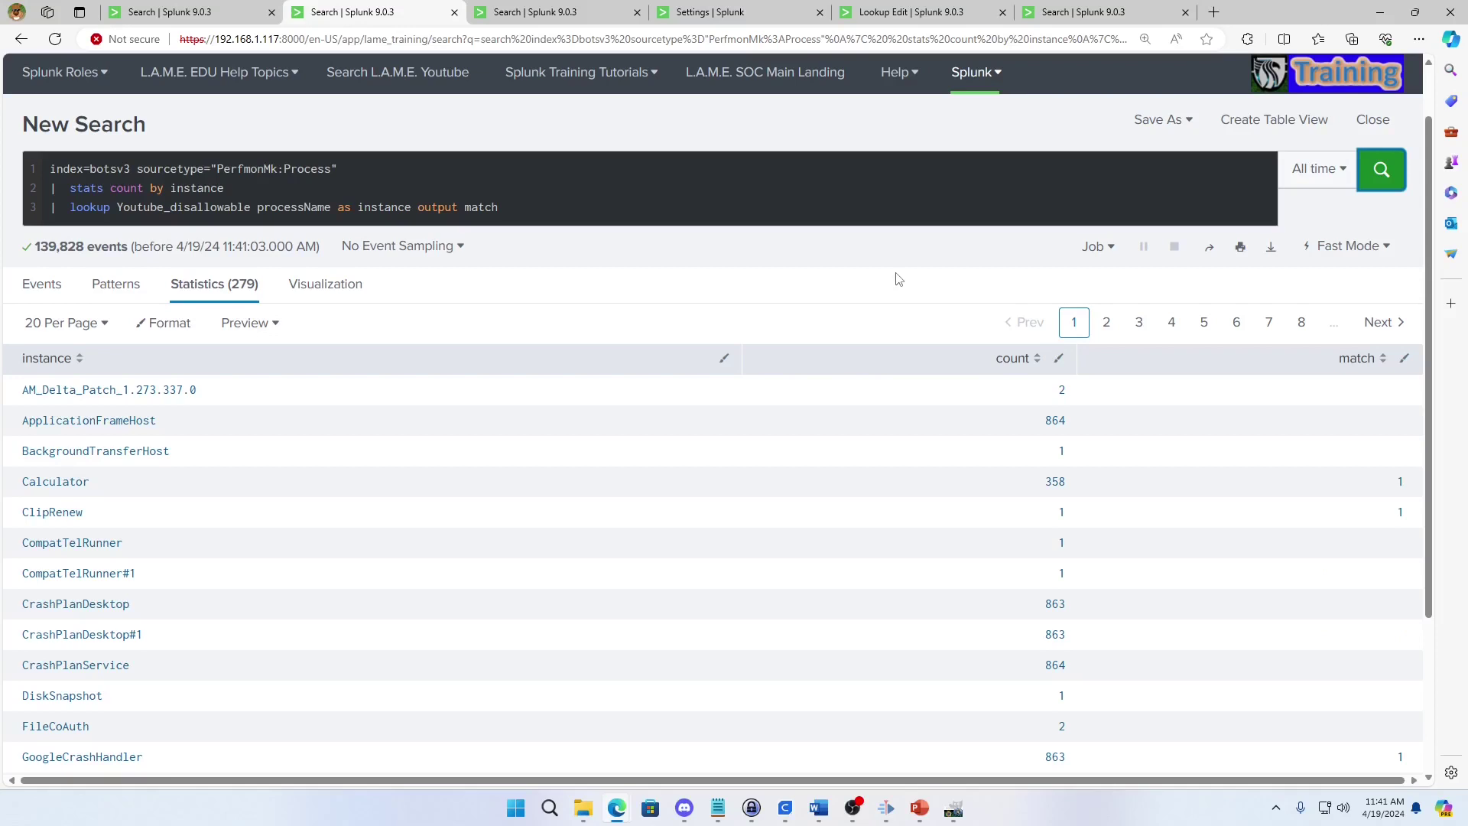
click(929, 14)
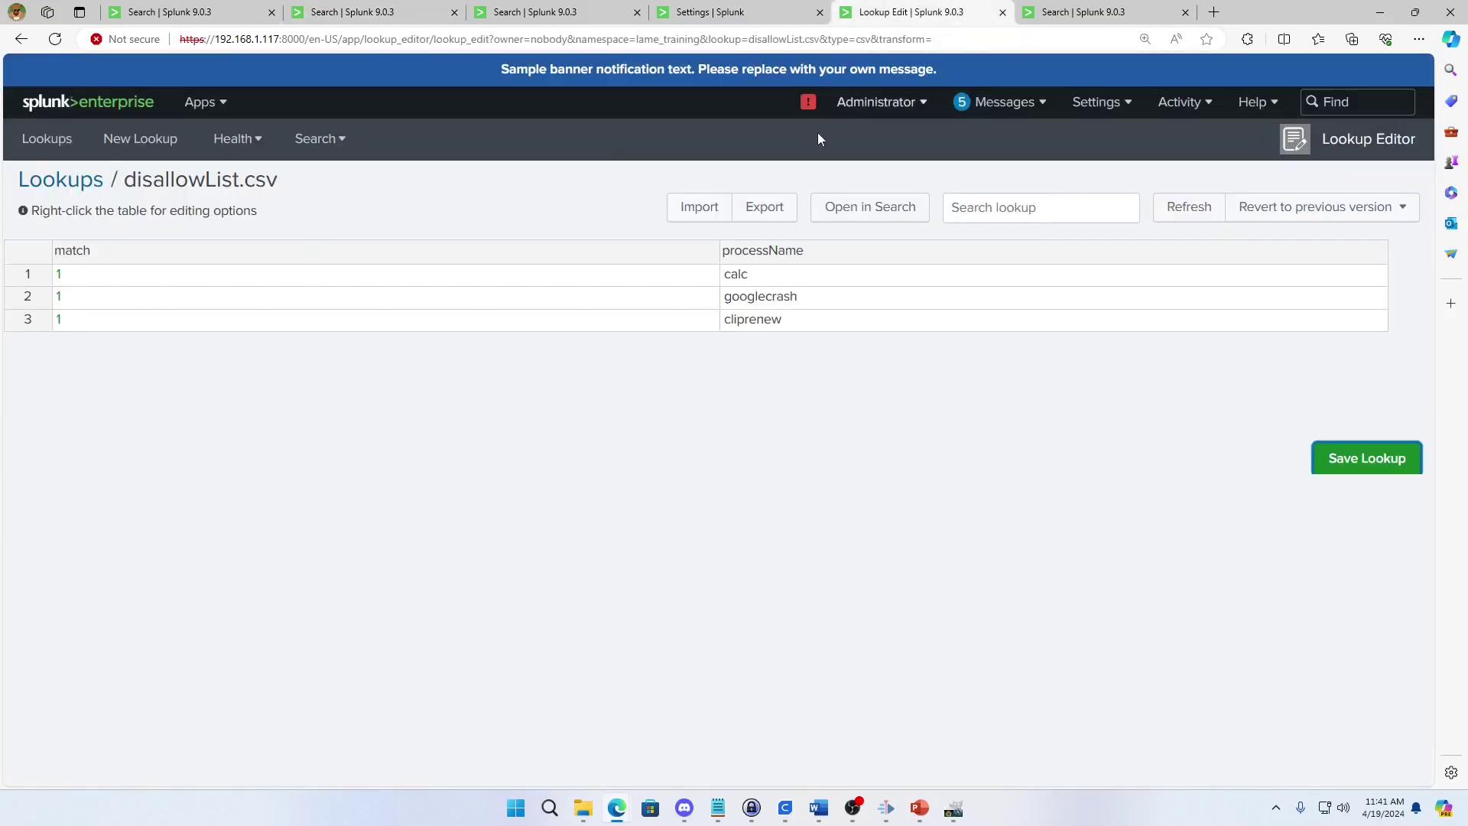
Check the Youtube_disallowable lookup definition, then return to the inputlookup disallowList.csv results
click(746, 12)
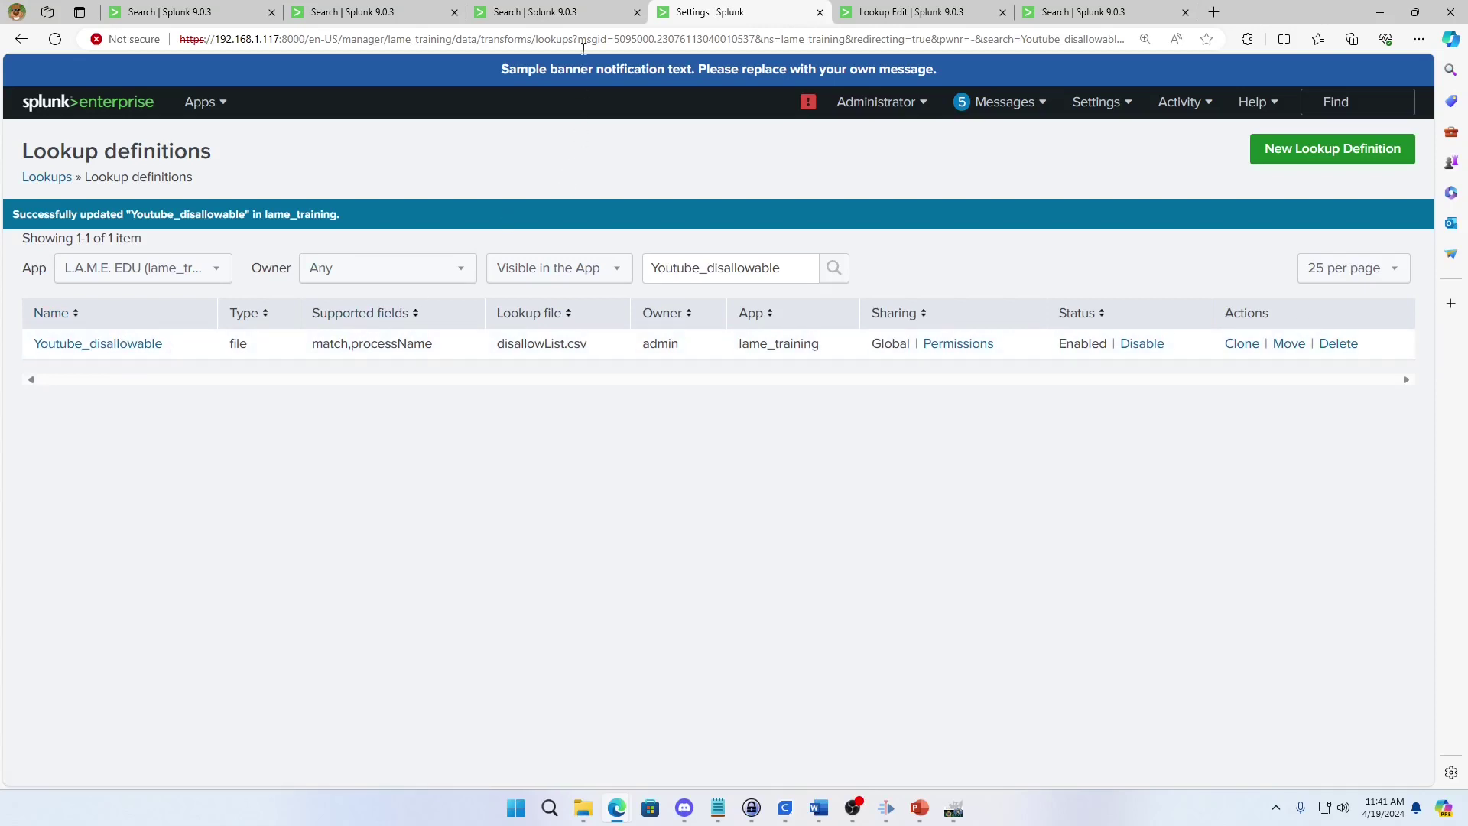
click(575, 15)
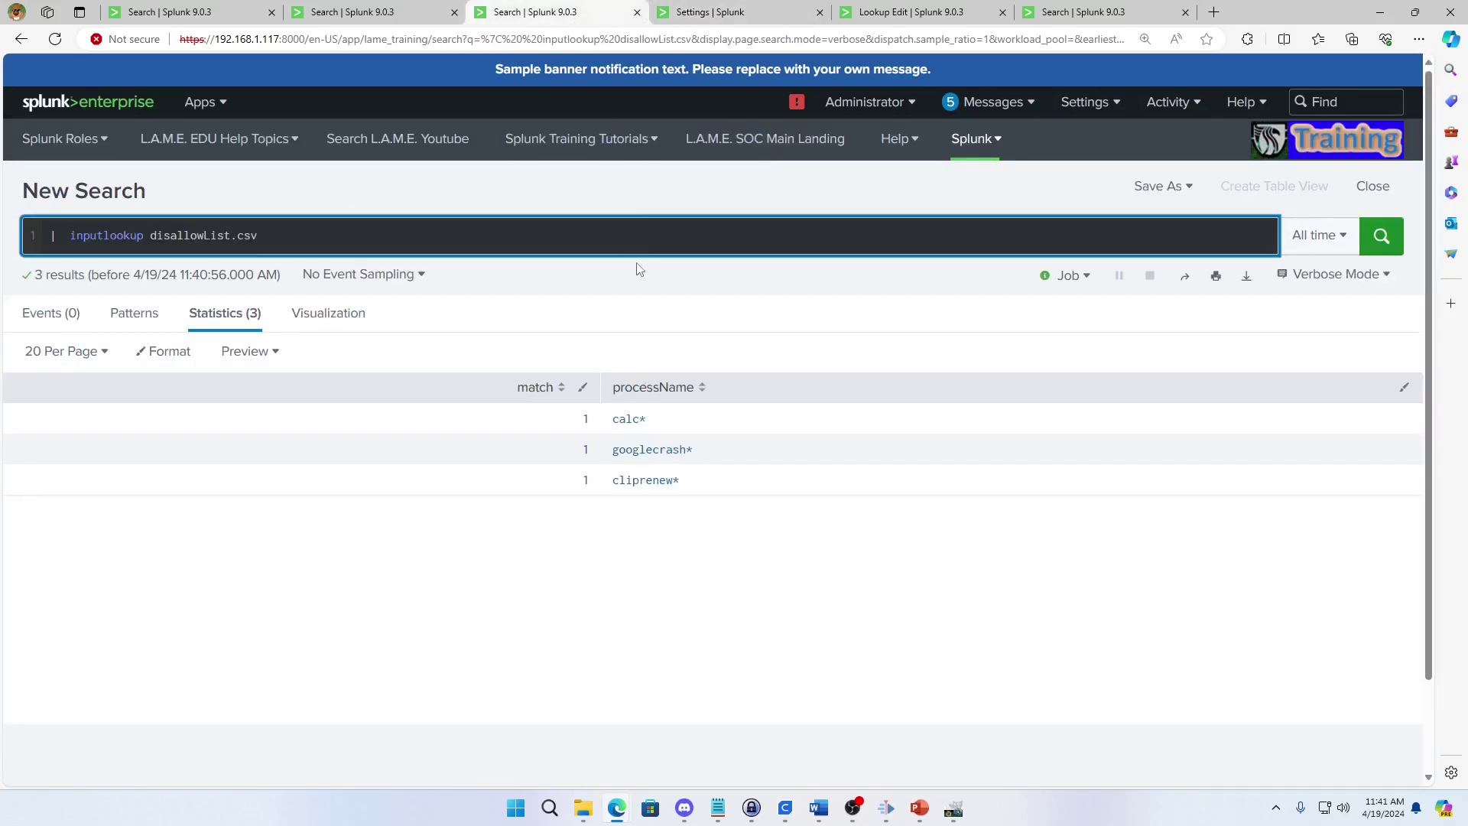